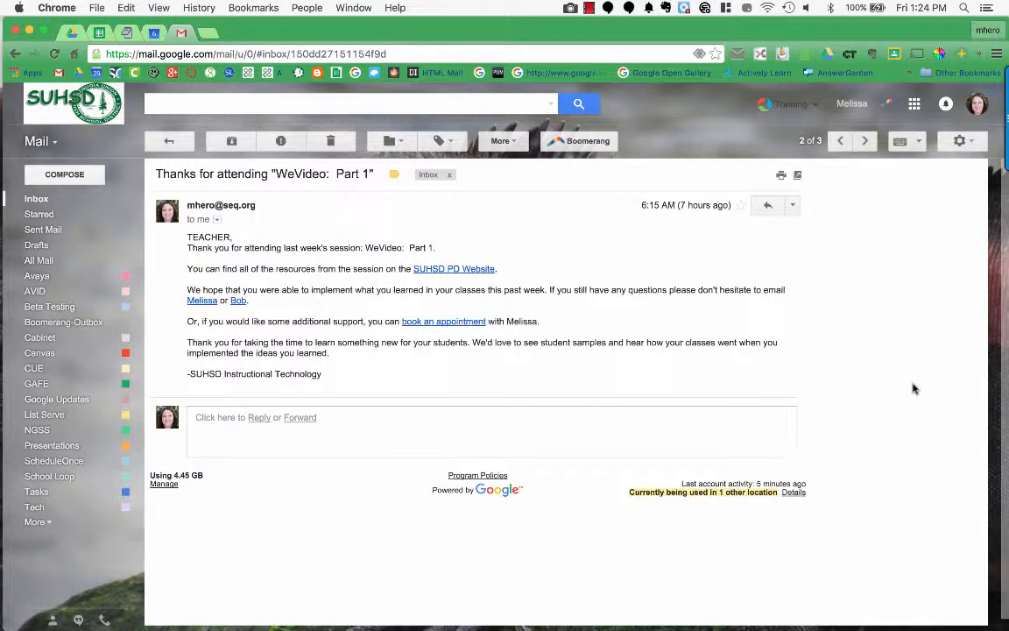
# Step: Move to the newer Three Month Check-In message in the Gmail conversation list
pyautogui.click(839, 141)
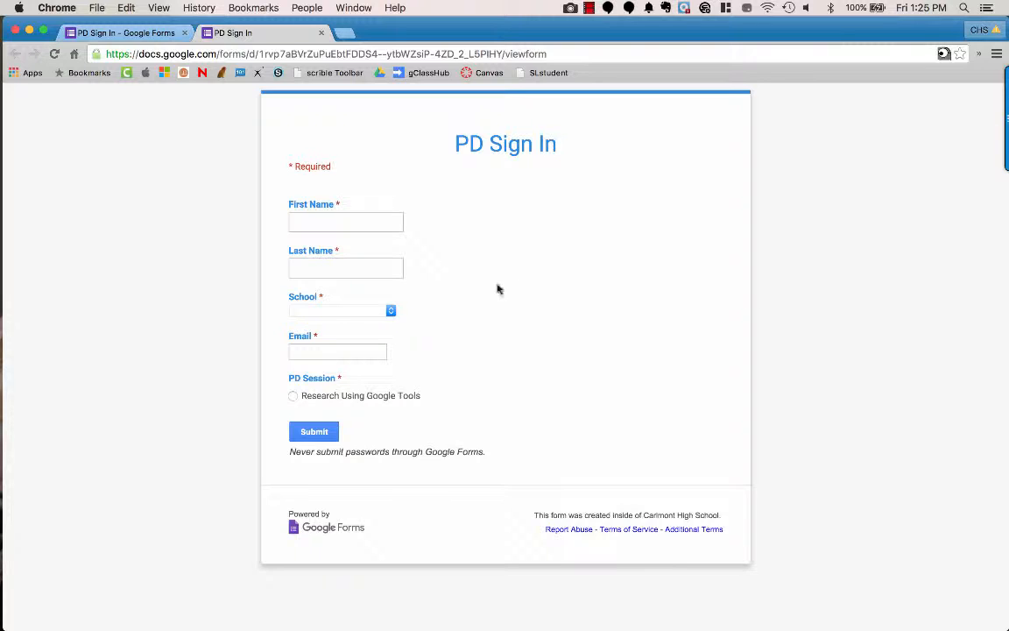
# Step: Enter the attendee's first and last name and choose Carlmont as the school
pyautogui.click(371, 223)
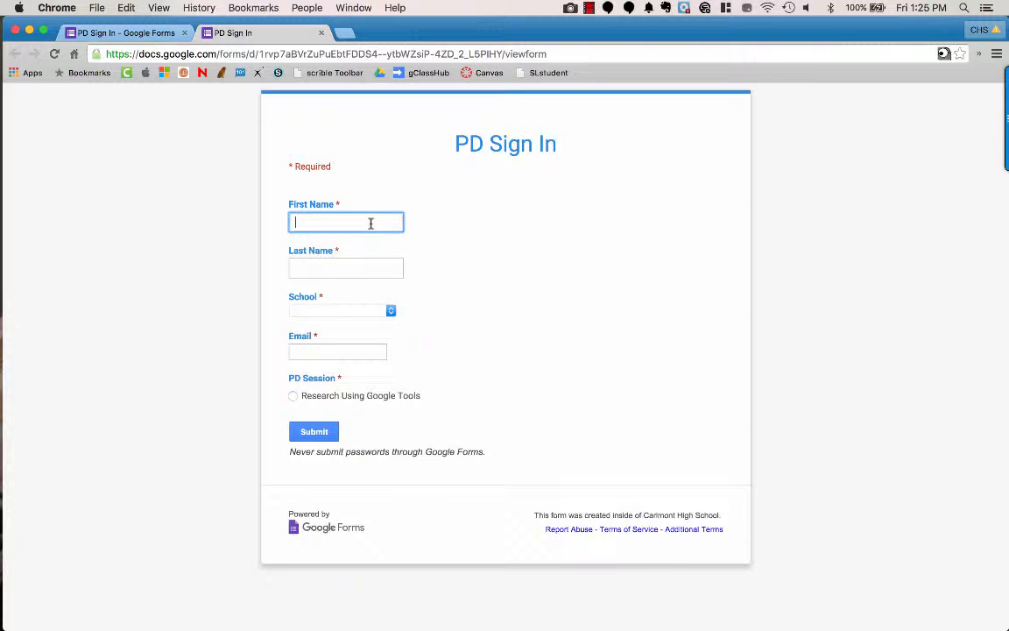
pyautogui.press('Tab')
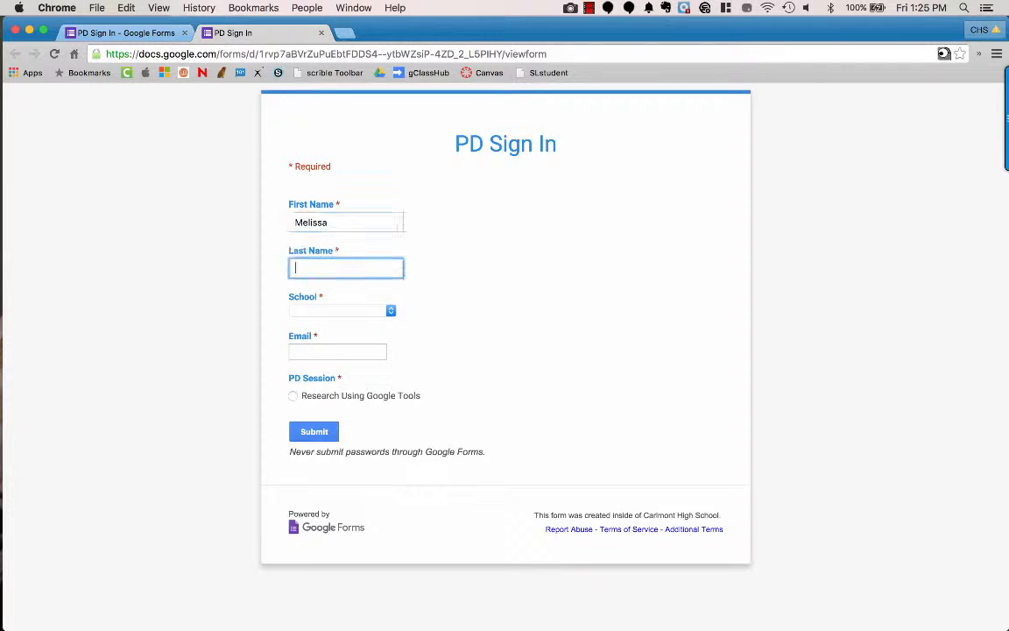
pyautogui.press('Tab')
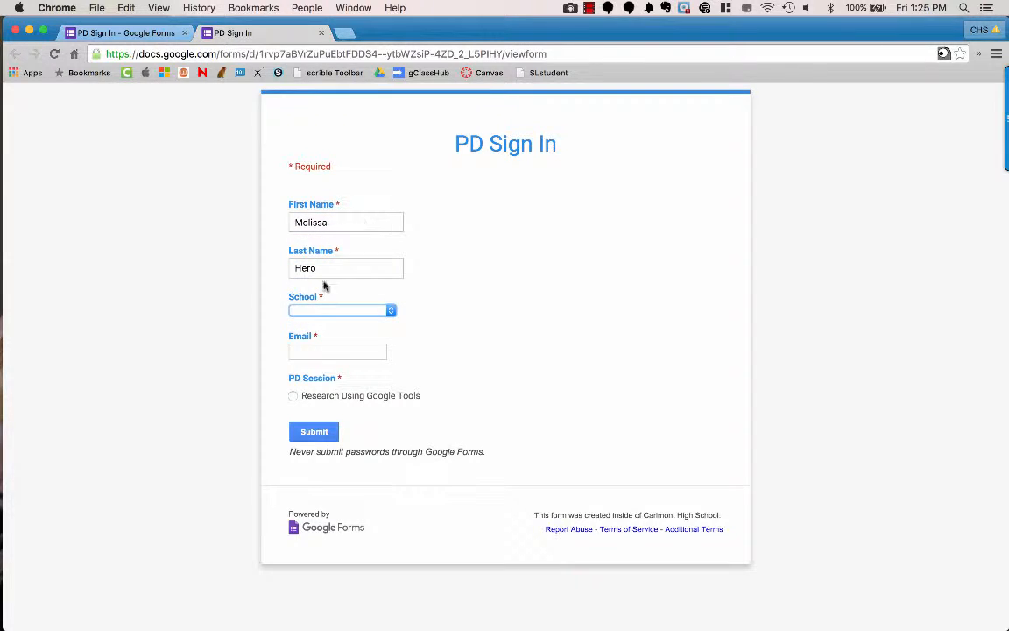
pyautogui.click(340, 311)
pyautogui.click(337, 324)
# Step: Fill in the attendee's email, pick Research Using Google Tools, and submit the response
pyautogui.click(358, 351)
pyautogui.click(365, 351)
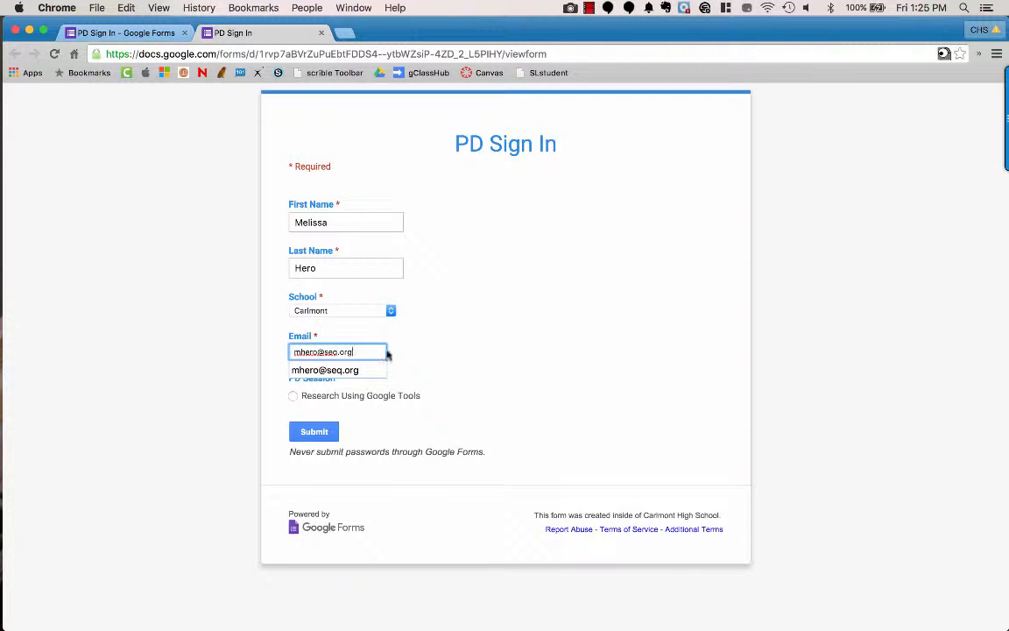
pyautogui.click(584, 353)
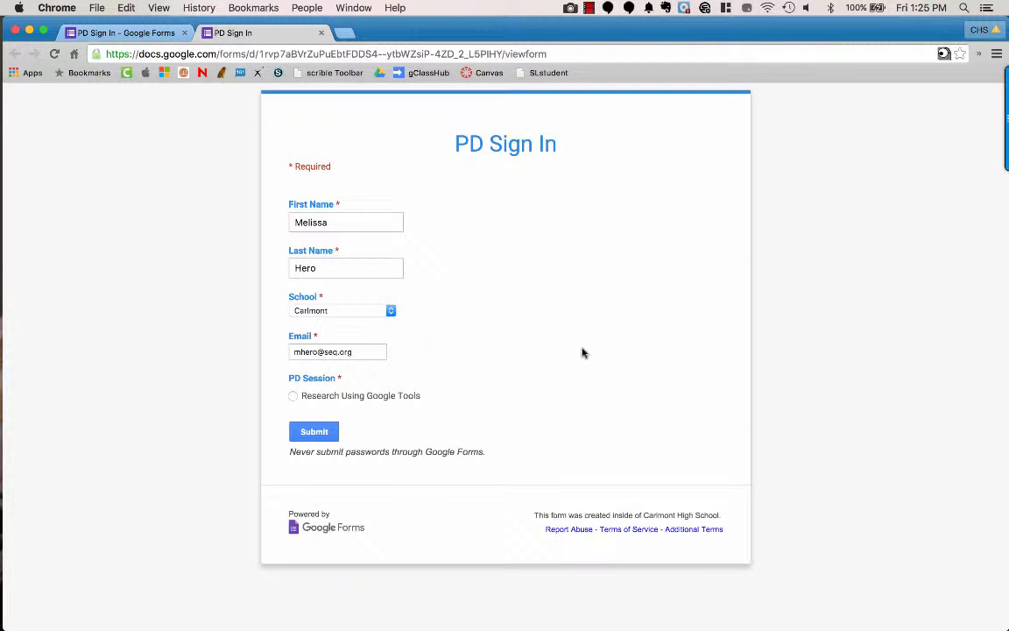
pyautogui.click(293, 395)
pyautogui.click(318, 432)
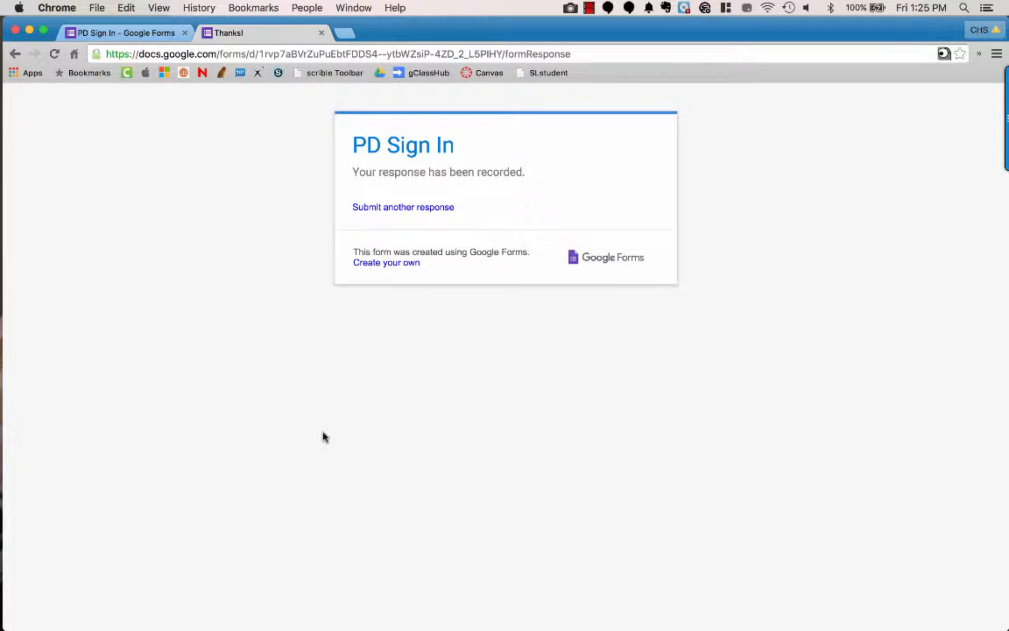
# Step: Back in the form editor, review the School question's settings
pyautogui.click(136, 33)
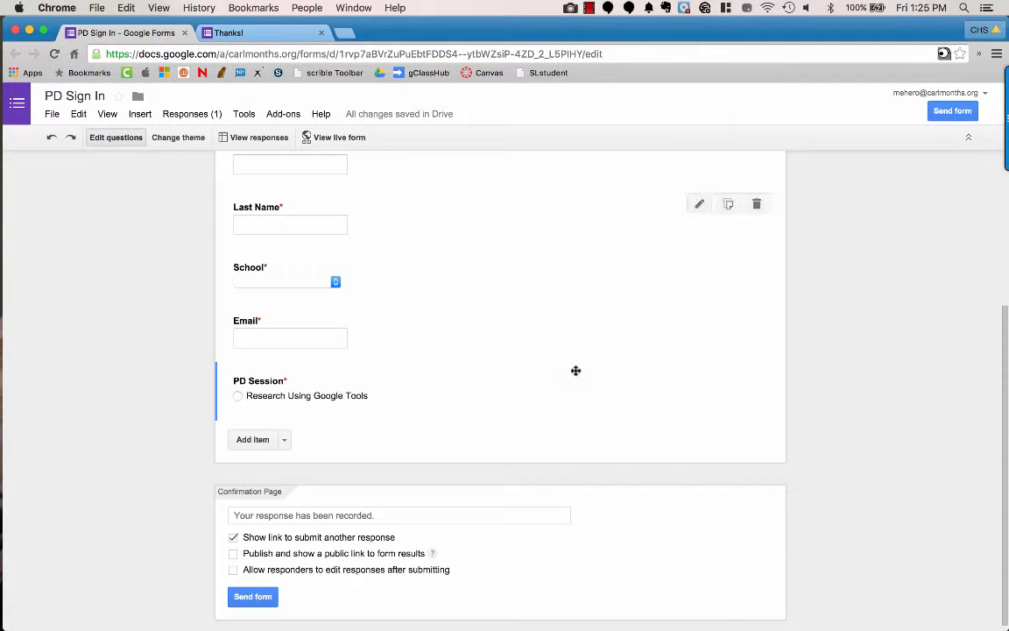
pyautogui.scroll(5, 615, 396)
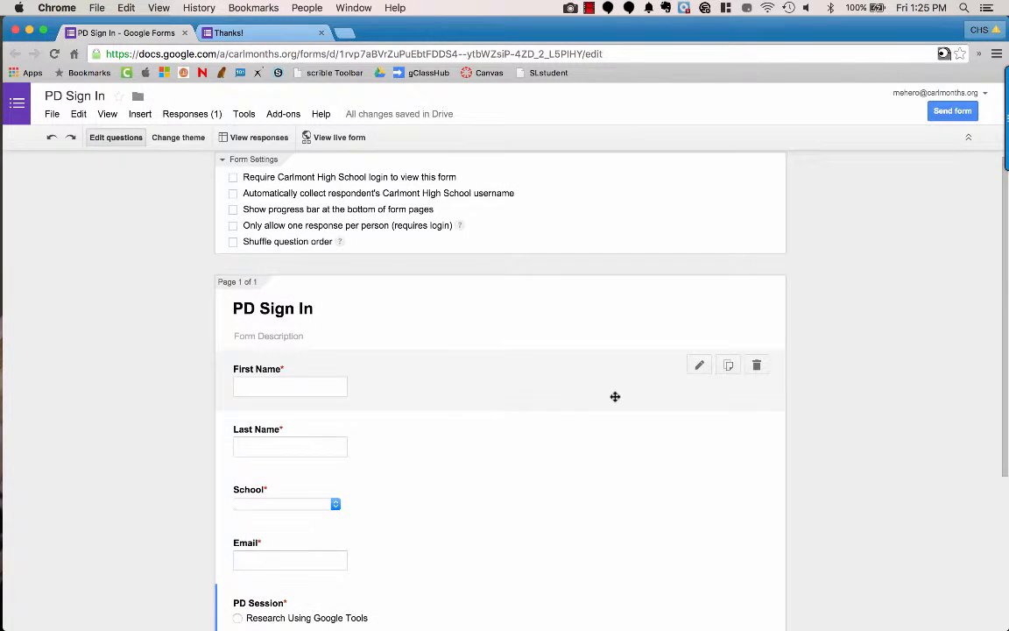
pyautogui.scroll(-3, 615, 396)
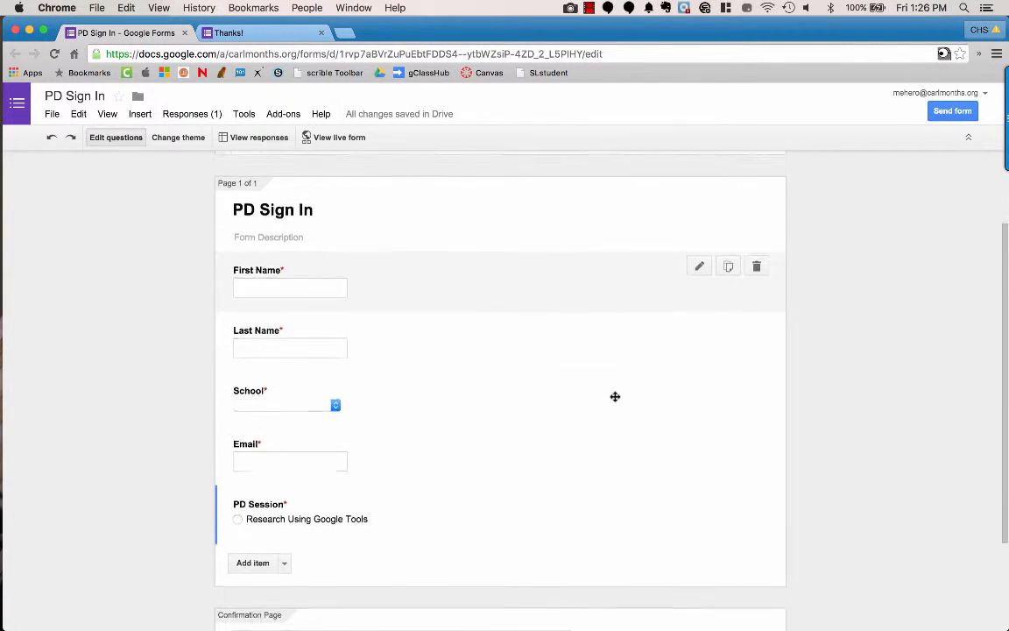
pyautogui.click(324, 410)
pyautogui.scroll(-2, 278, 494)
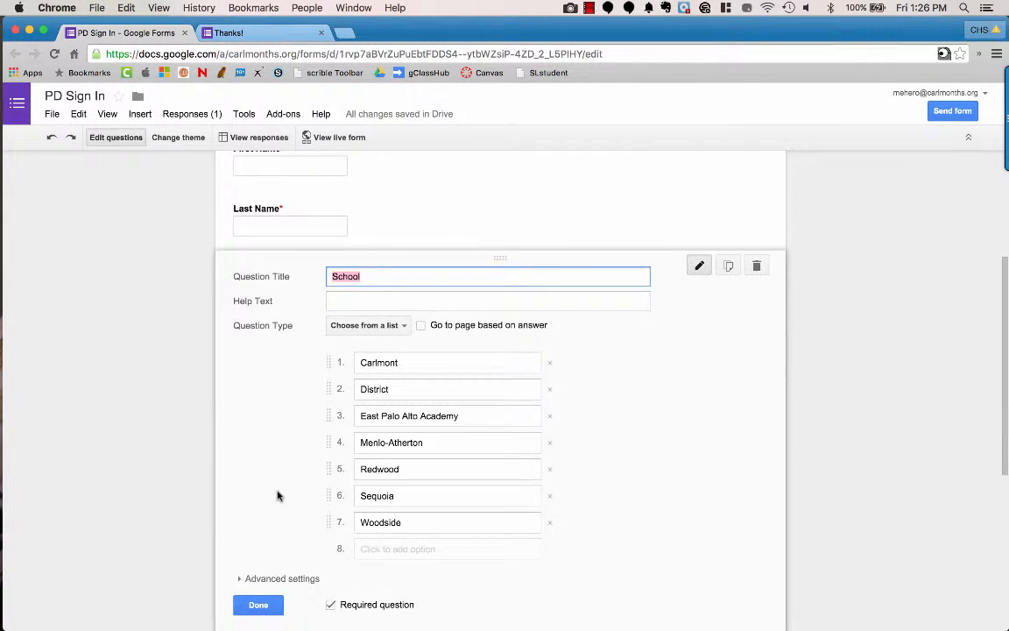
pyautogui.click(259, 604)
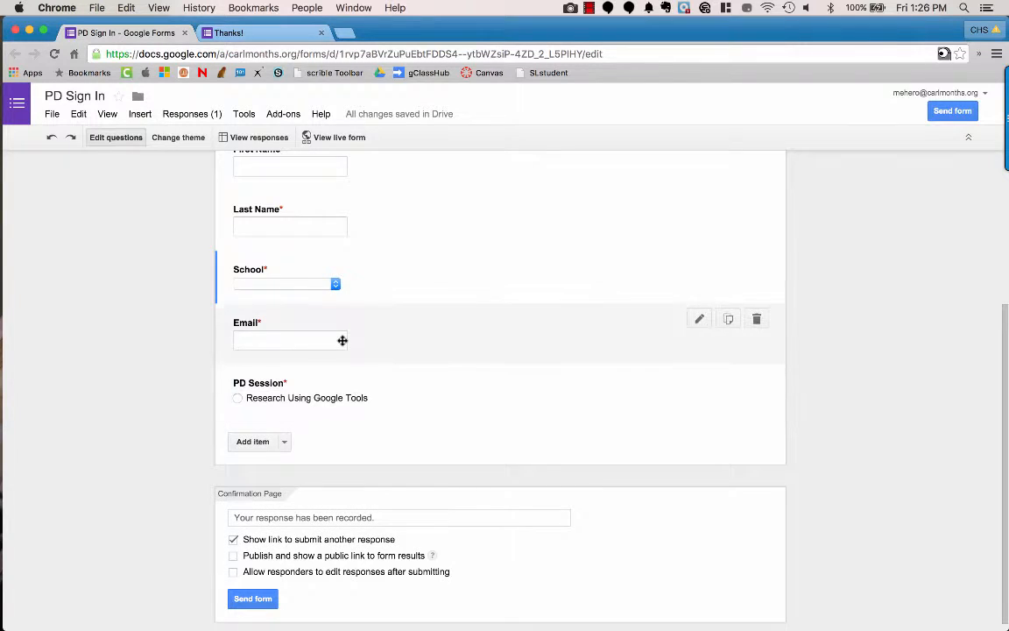
# Step: Review the PD Session question, then open the PD Sign In Demo (Responses) spreadsheet
pyautogui.click(348, 401)
pyautogui.click(415, 469)
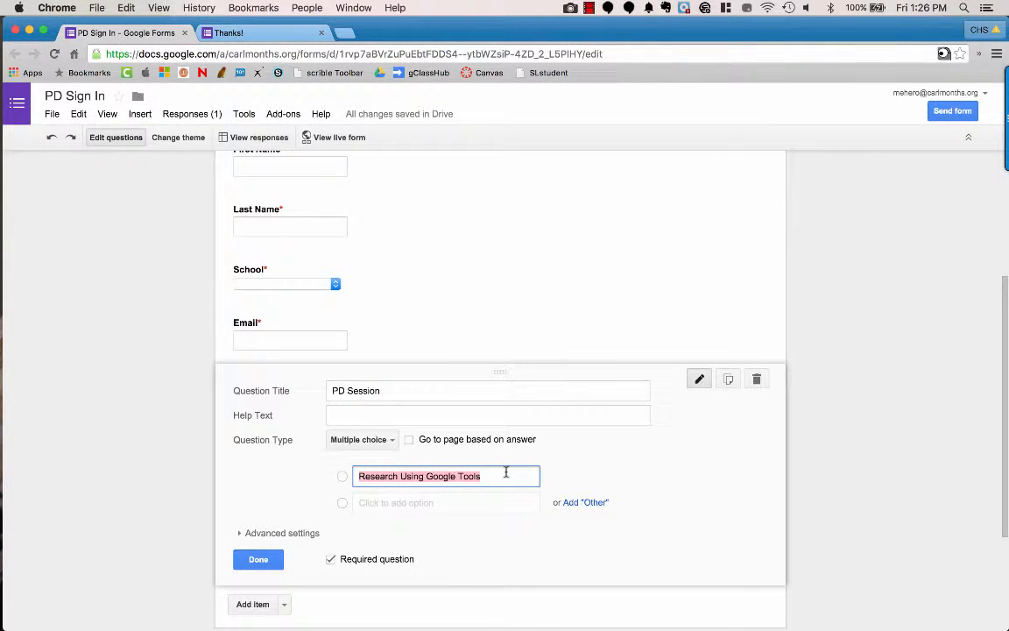
pyautogui.click(255, 559)
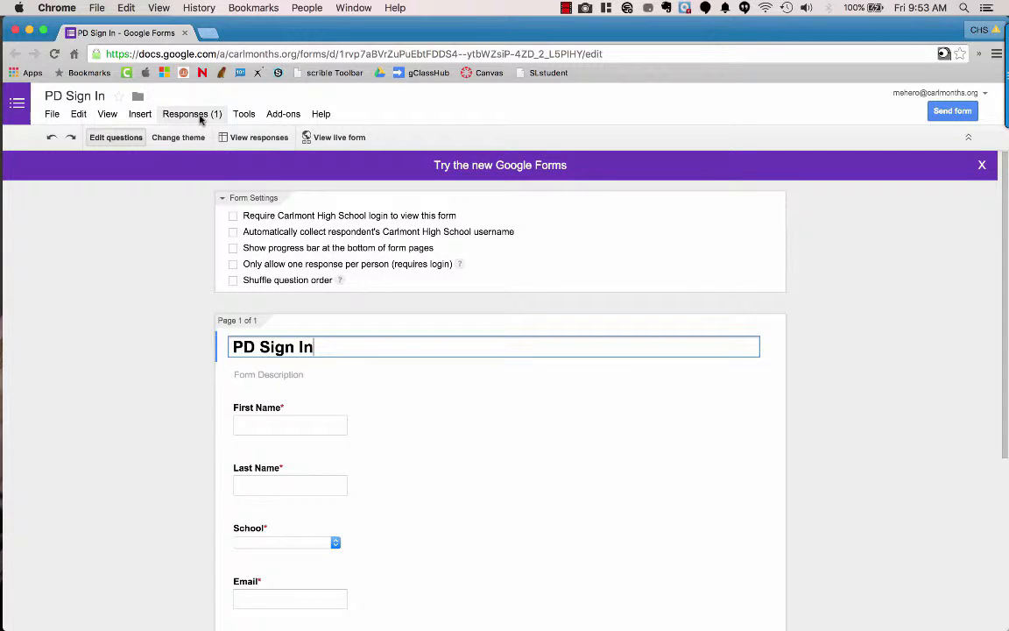
pyautogui.click(258, 139)
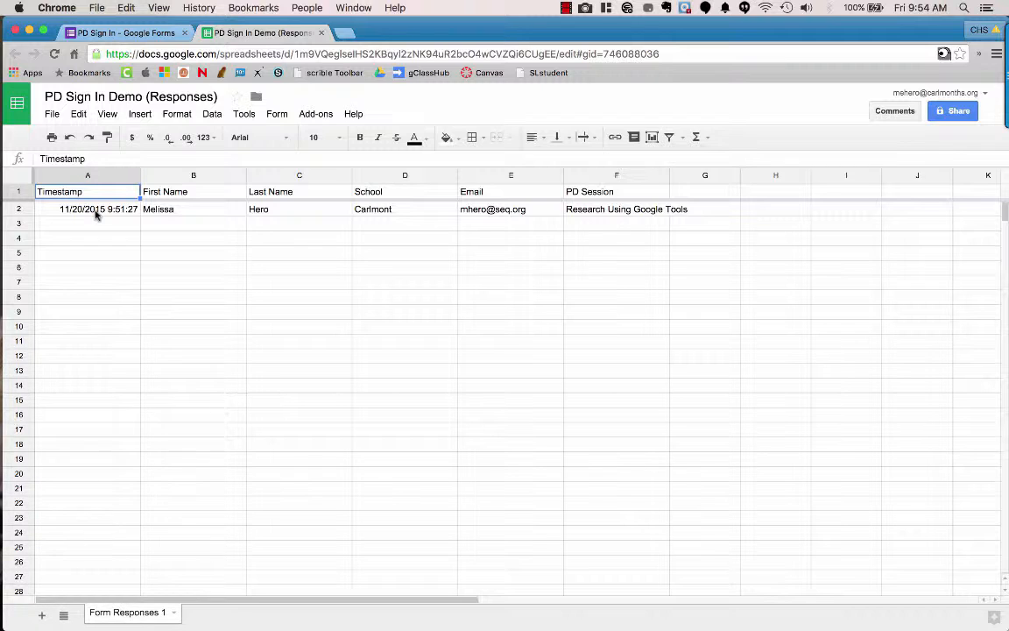
# Step: Insert a column right of Timestamp and give it the header 'Date' in B1
pyautogui.click(133, 178)
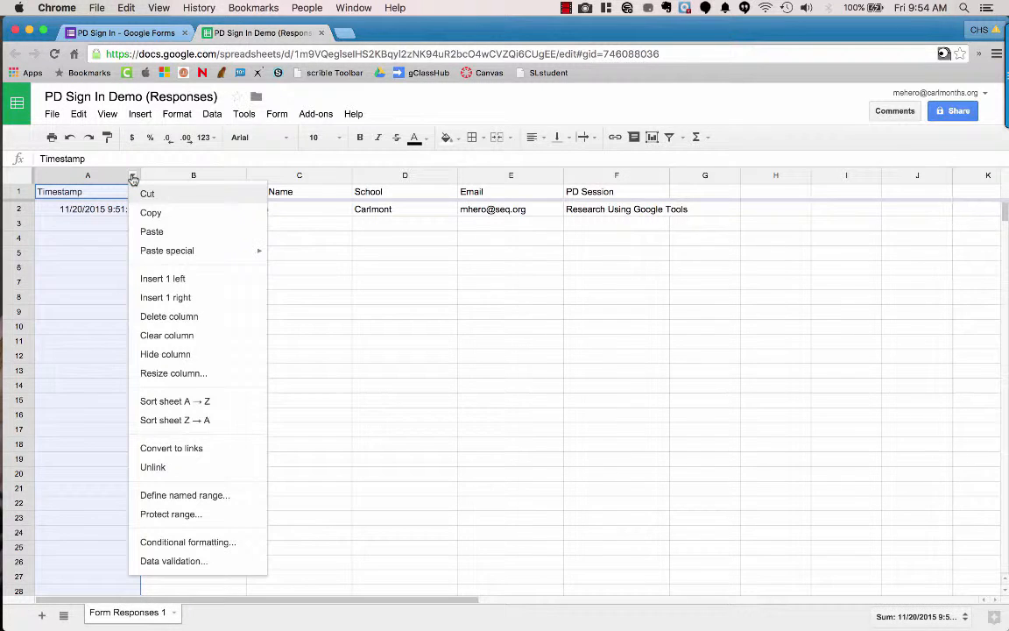
pyautogui.click(168, 297)
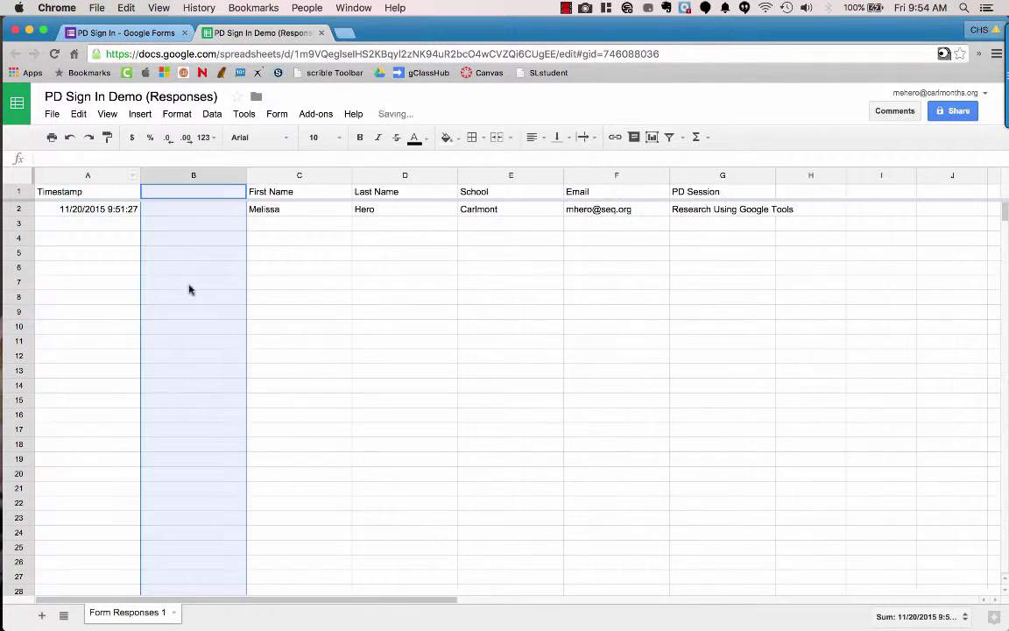
pyautogui.click(216, 198)
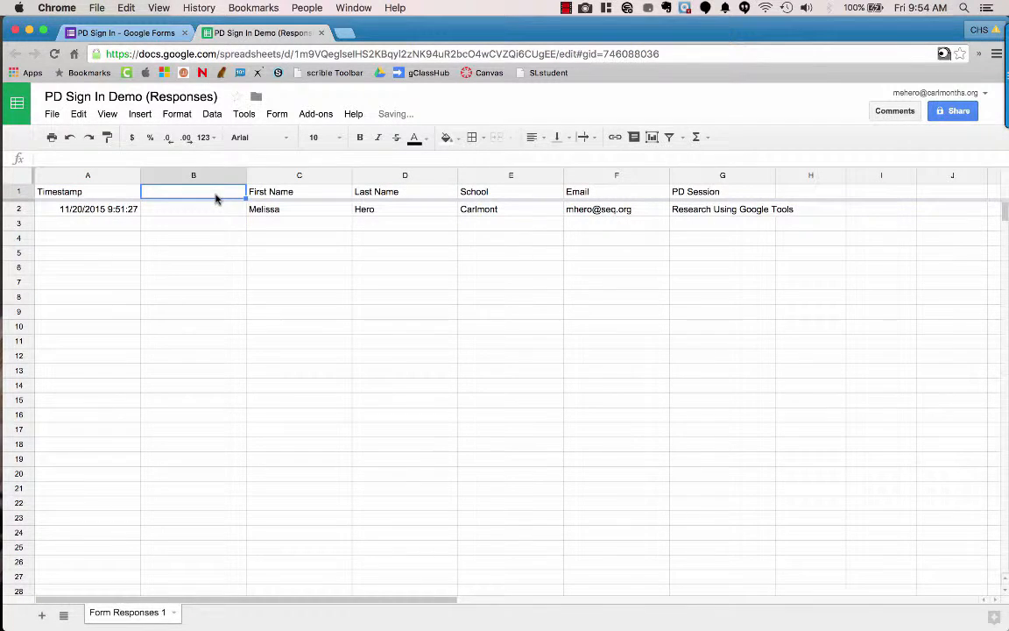
pyautogui.write('Date')
pyautogui.click(216, 213)
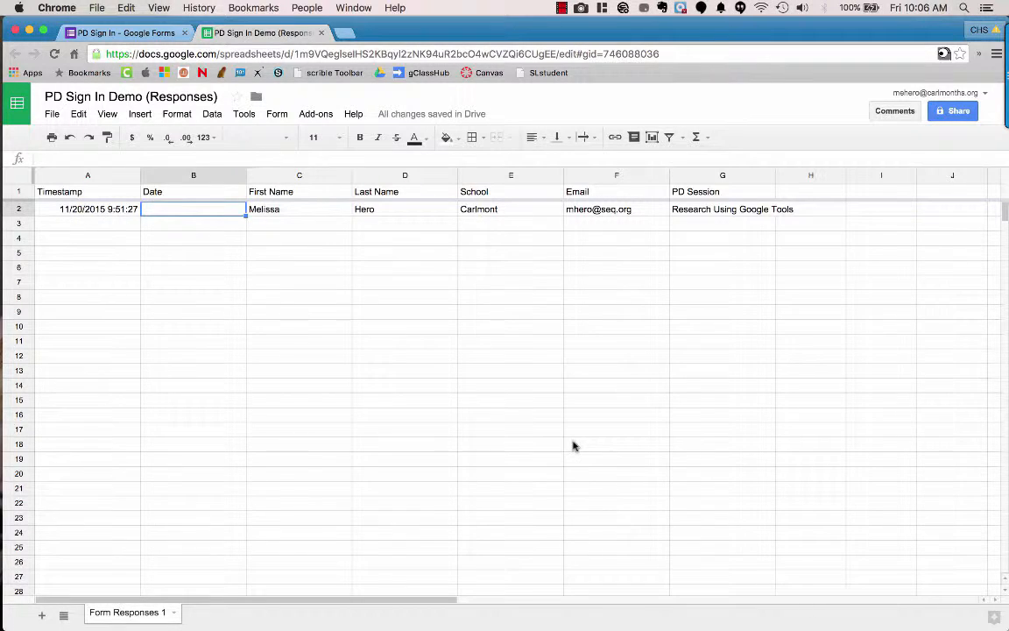
# Step: Paste =to_date(int(A2)) into B2 and format it as a Date, showing 11/20/2015
pyautogui.hotkey('ctrl', 'Left')
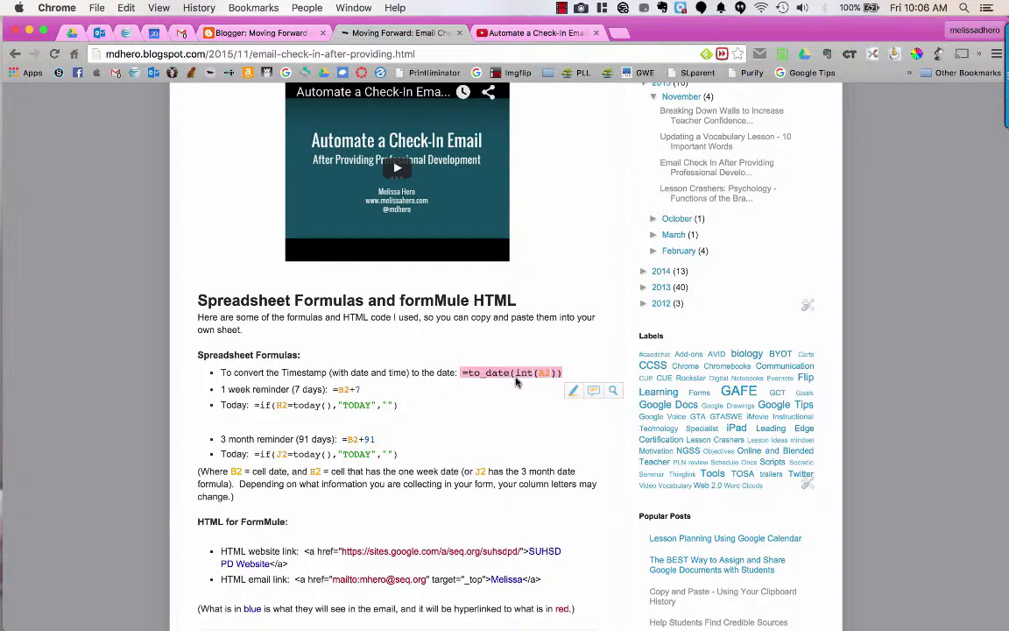
pyautogui.hotkey('ctrl', 'Right')
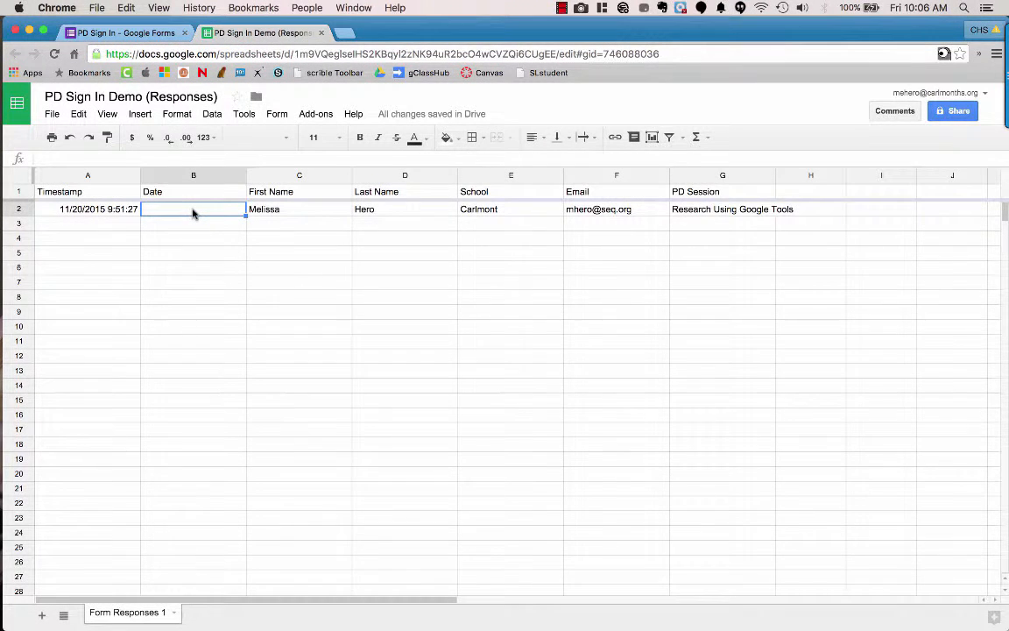
pyautogui.write('=to_date(int(A2))')
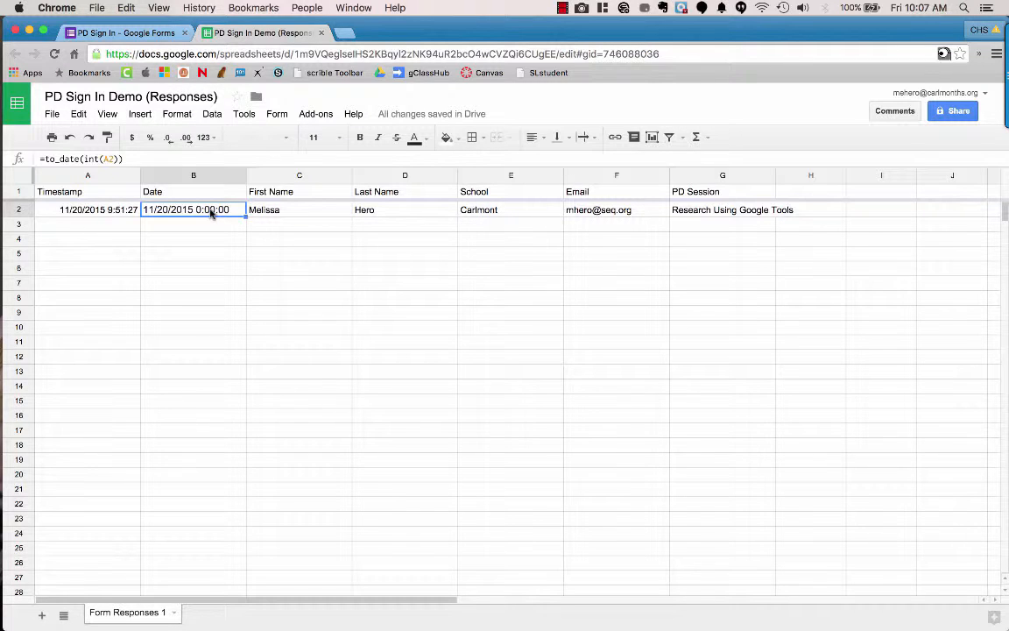
pyautogui.click(176, 115)
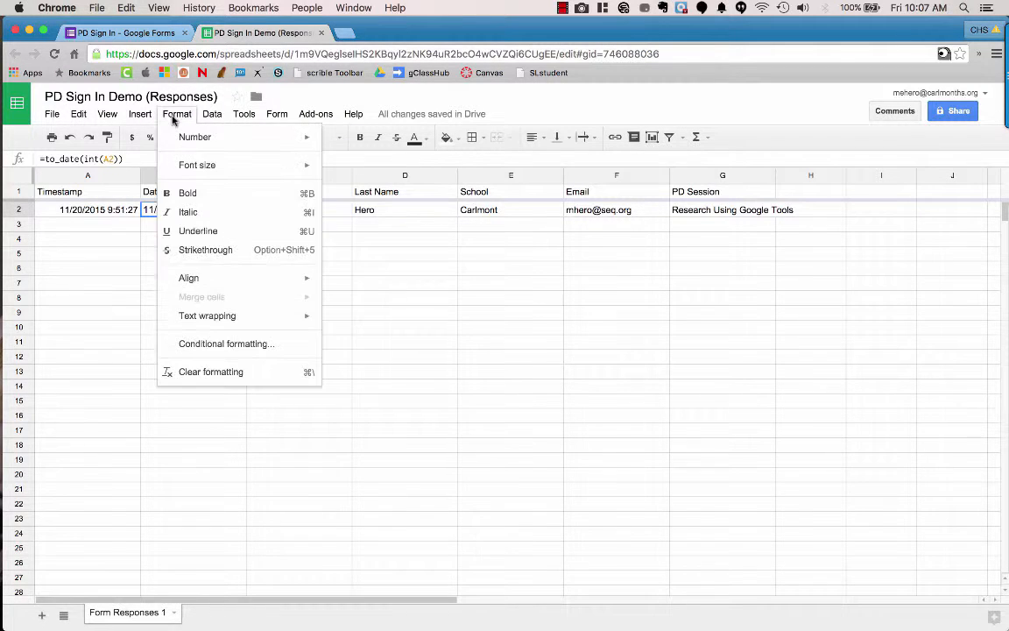
pyautogui.moveTo(189, 137)
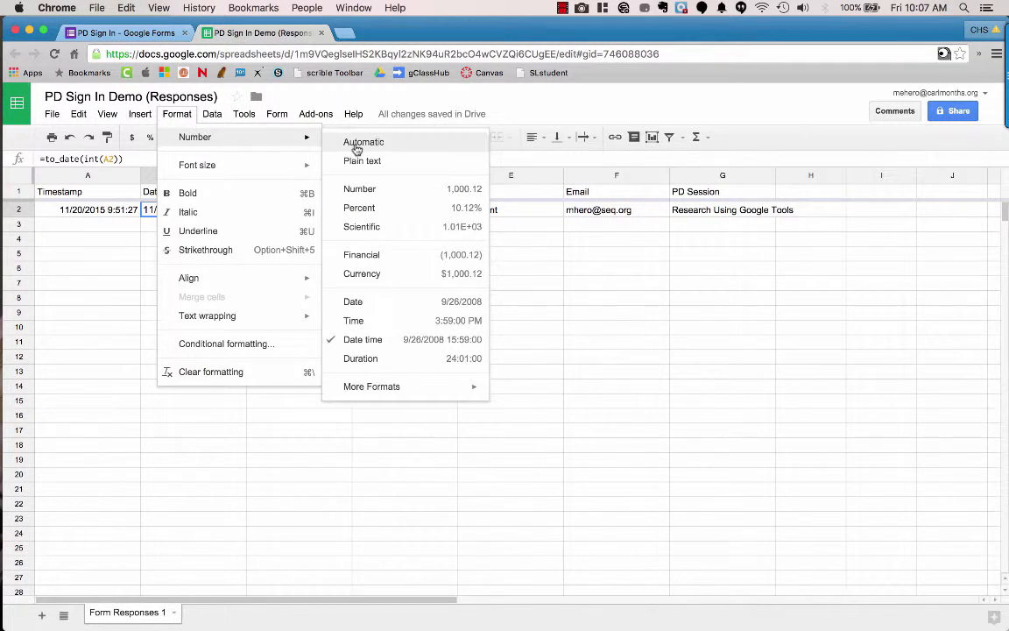
pyautogui.click(388, 303)
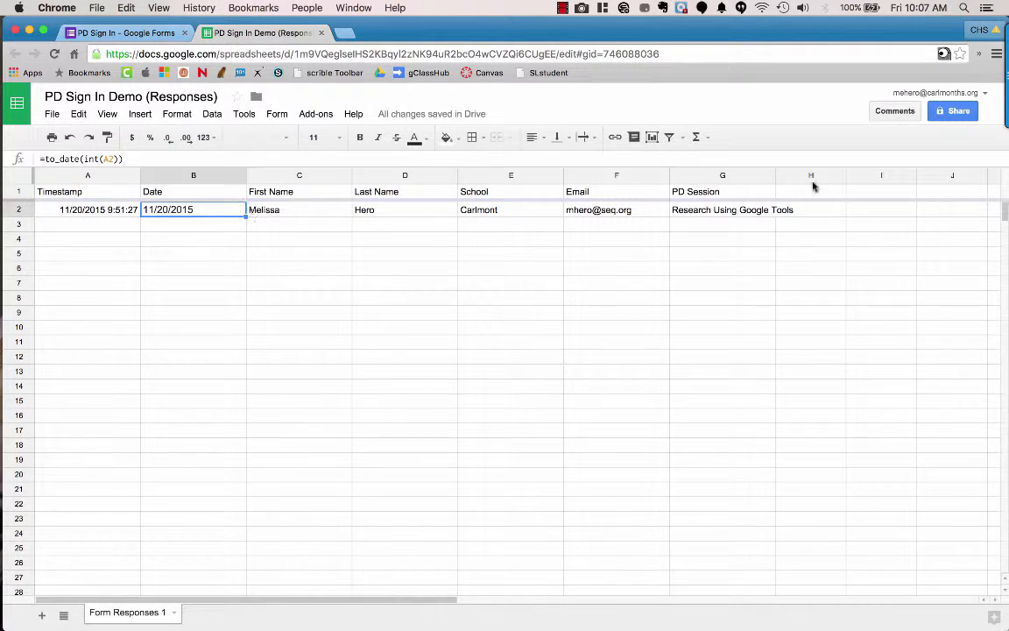
pyautogui.hscroll(3, 818, 189)
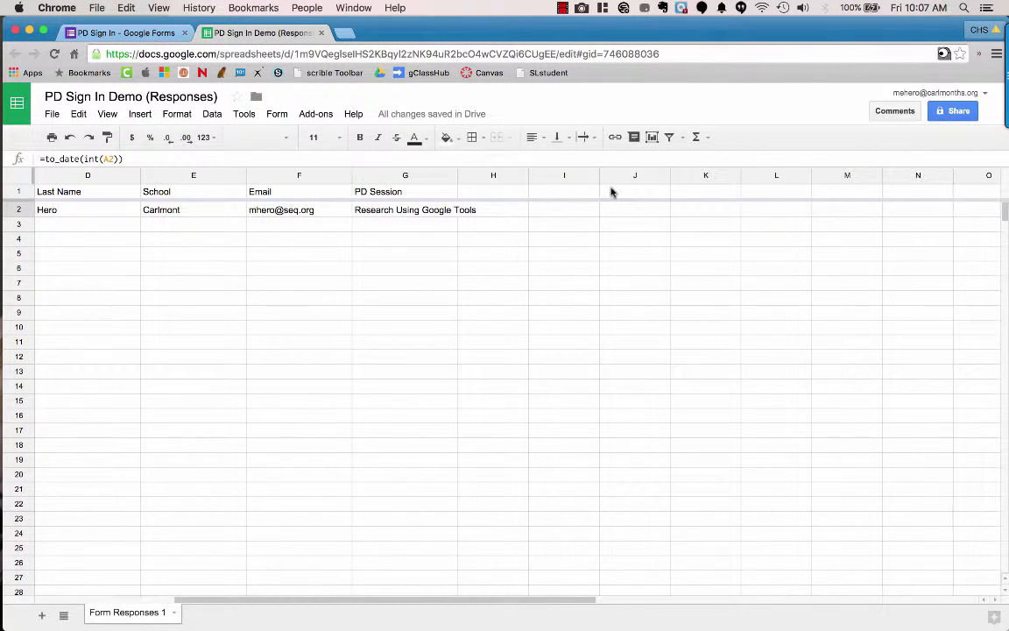
# Step: Enter '1 week date' in H1 and '3 month date' in J1, leaving I1 blank
pyautogui.click(510, 196)
pyautogui.write('1')
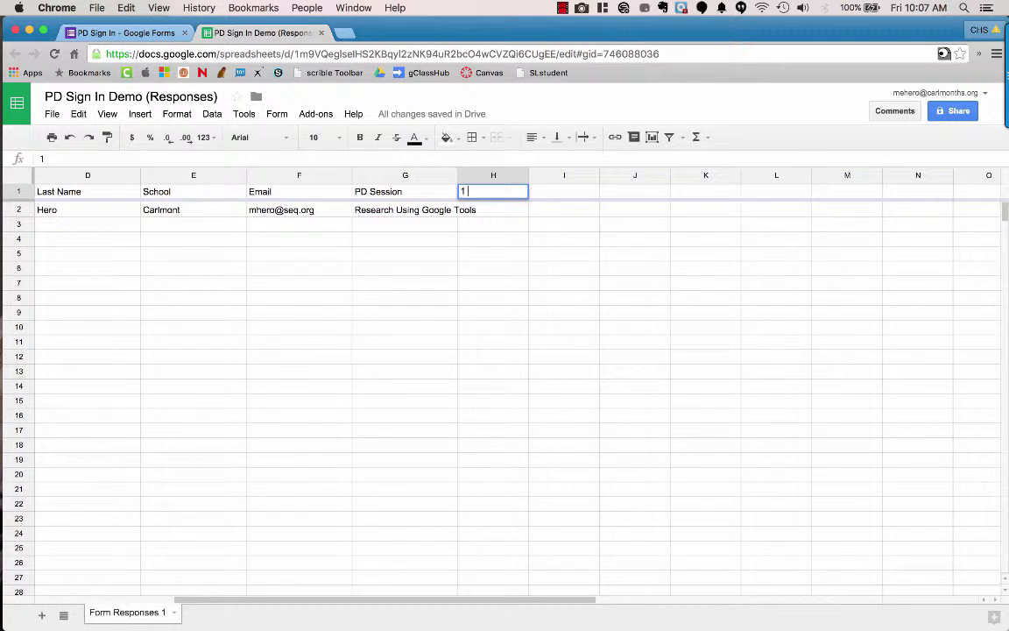
pyautogui.write(' week date')
pyautogui.press('Tab')
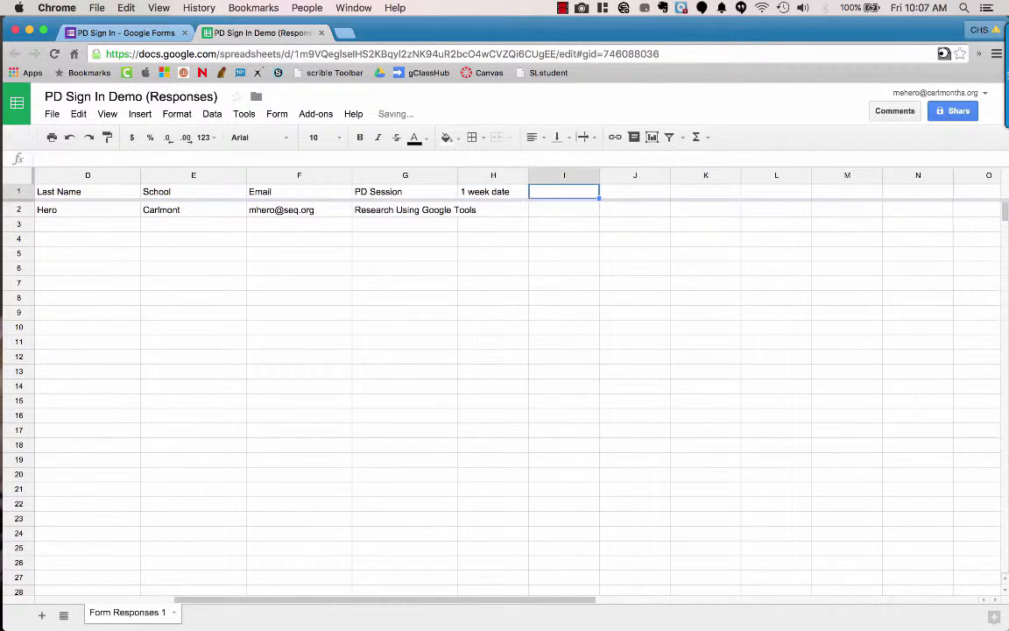
pyautogui.press('Tab')
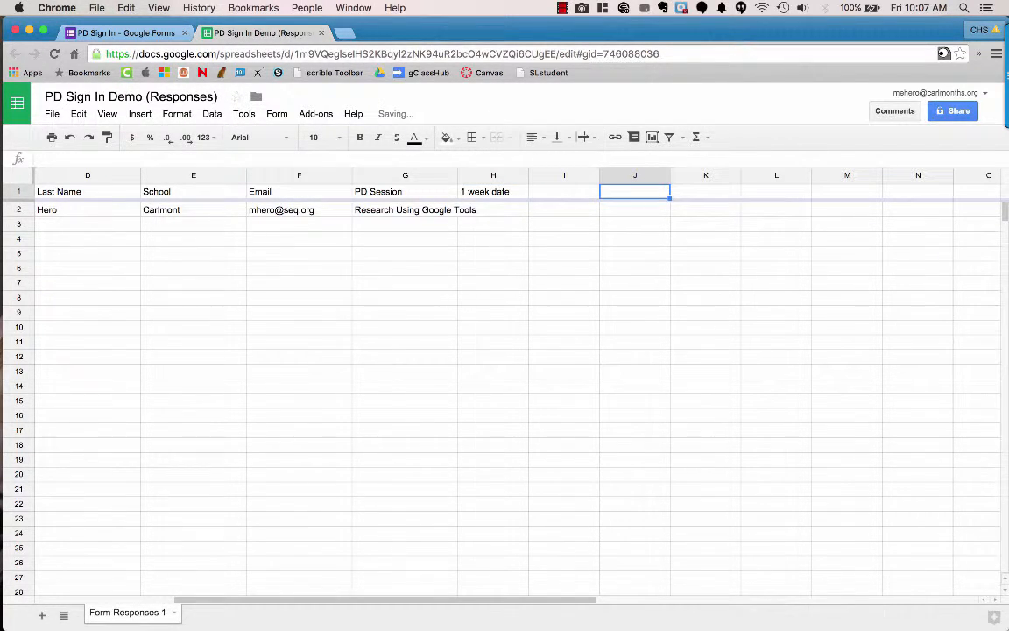
pyautogui.write('3 month date')
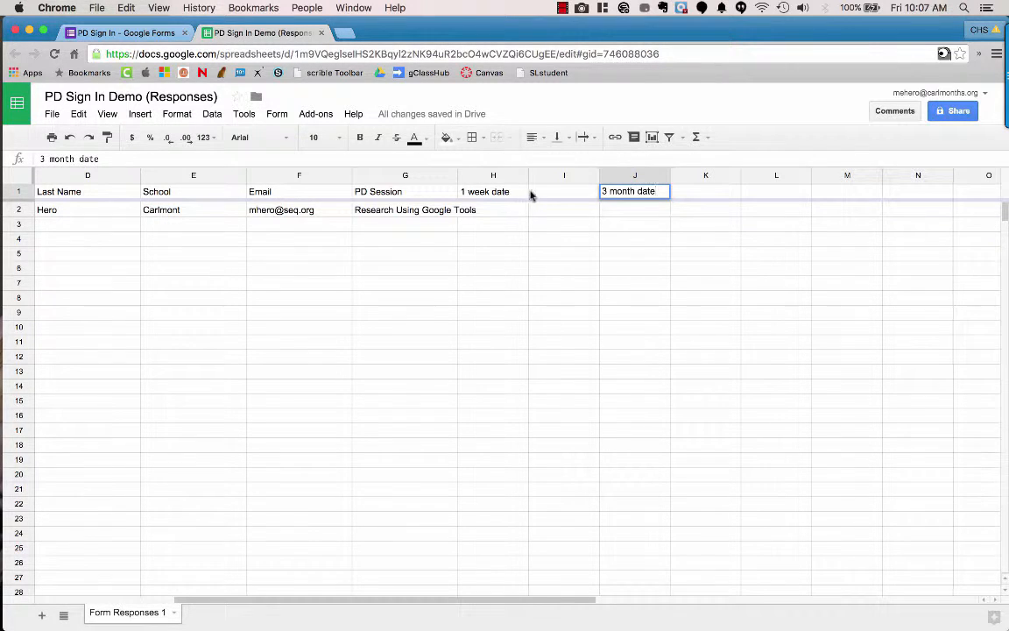
pyautogui.click(533, 194)
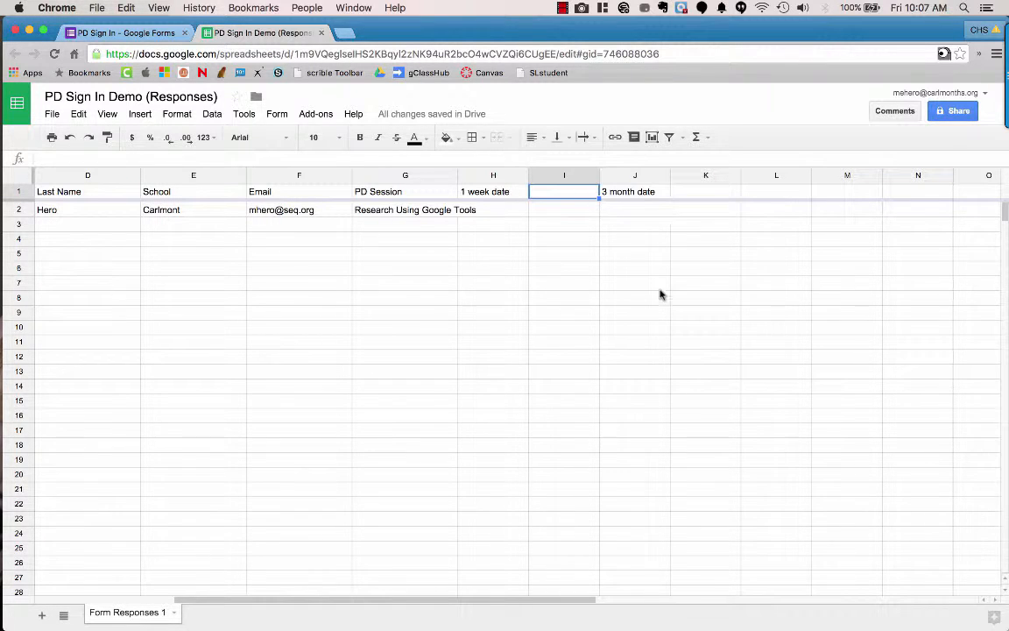
pyautogui.hscroll(-5, 660, 294)
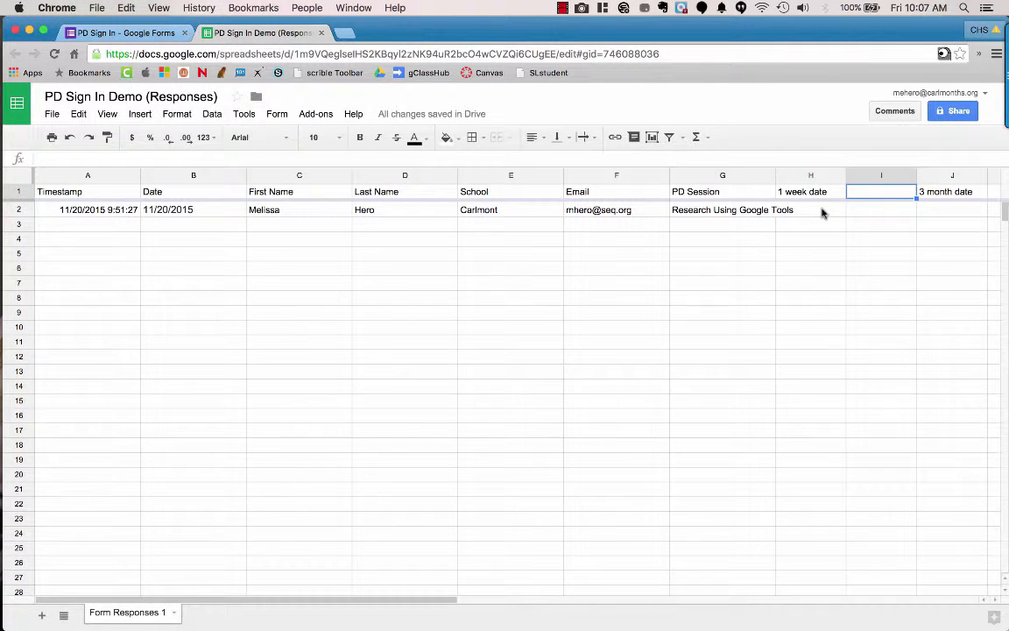
# Step: Enter =B2+7 in H2 so the 1 week date reads 11/27/2015
pyautogui.click(822, 212)
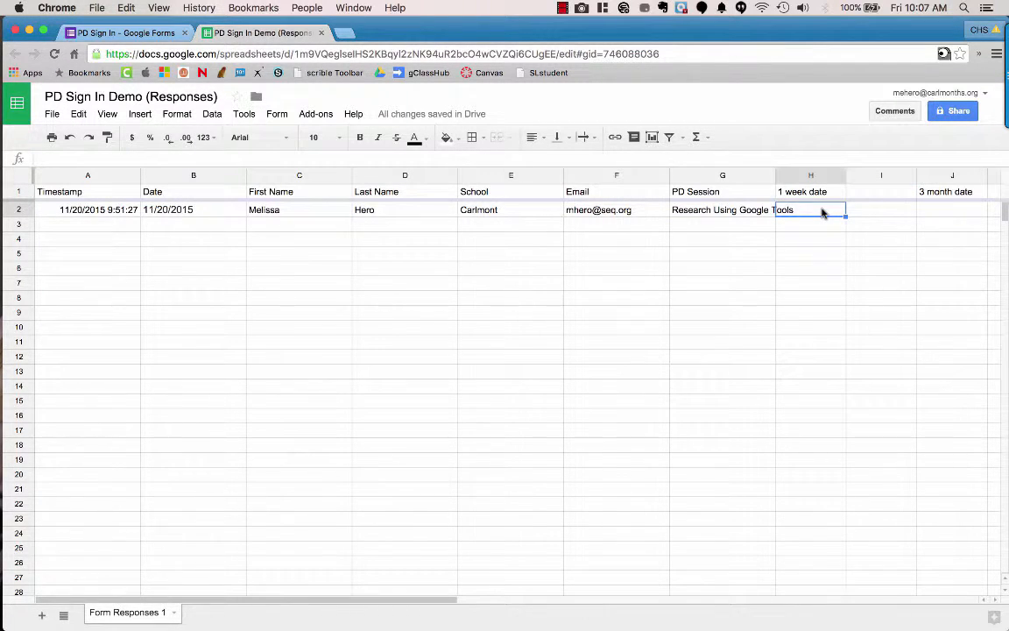
pyautogui.write('=')
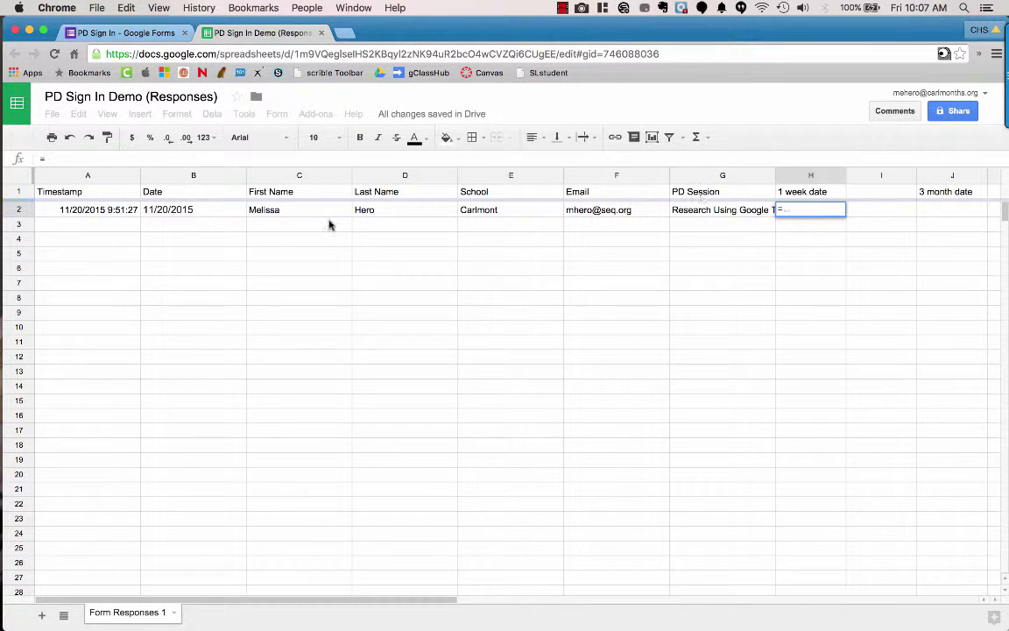
pyautogui.click(209, 215)
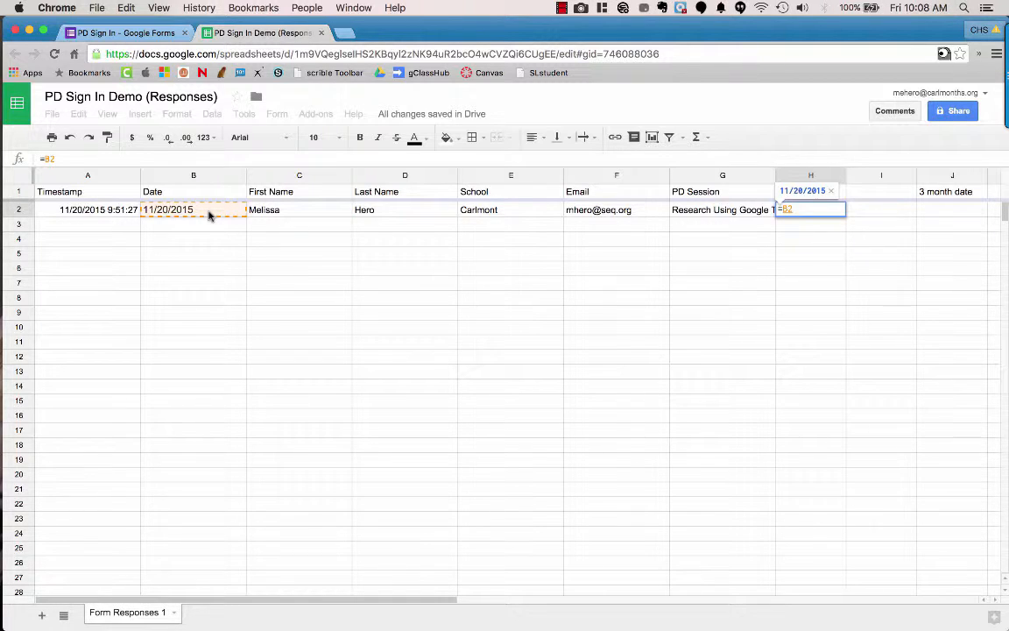
pyautogui.write('+7')
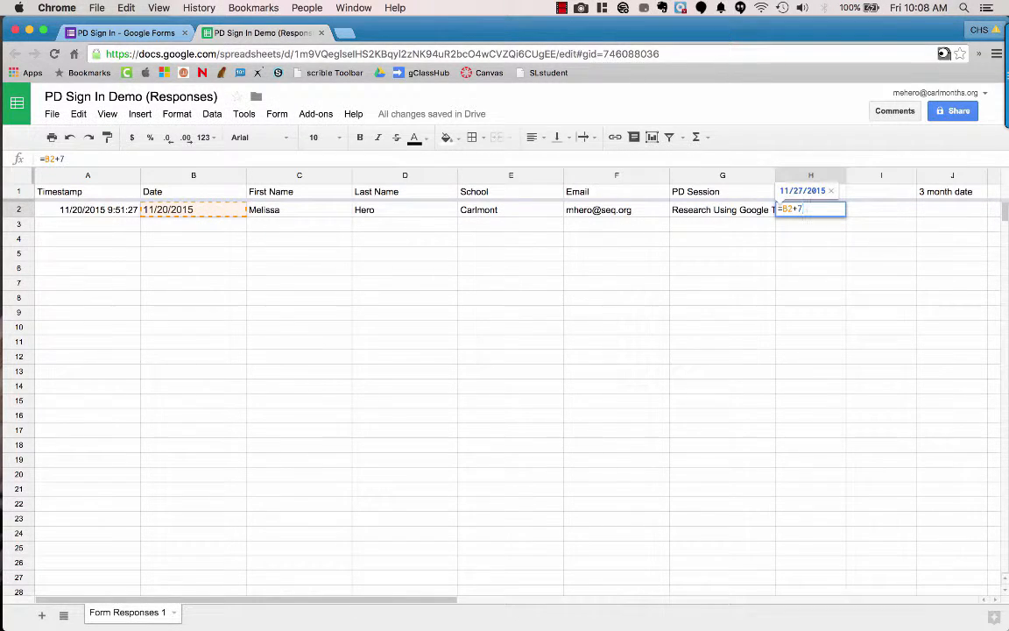
pyautogui.press('Return')
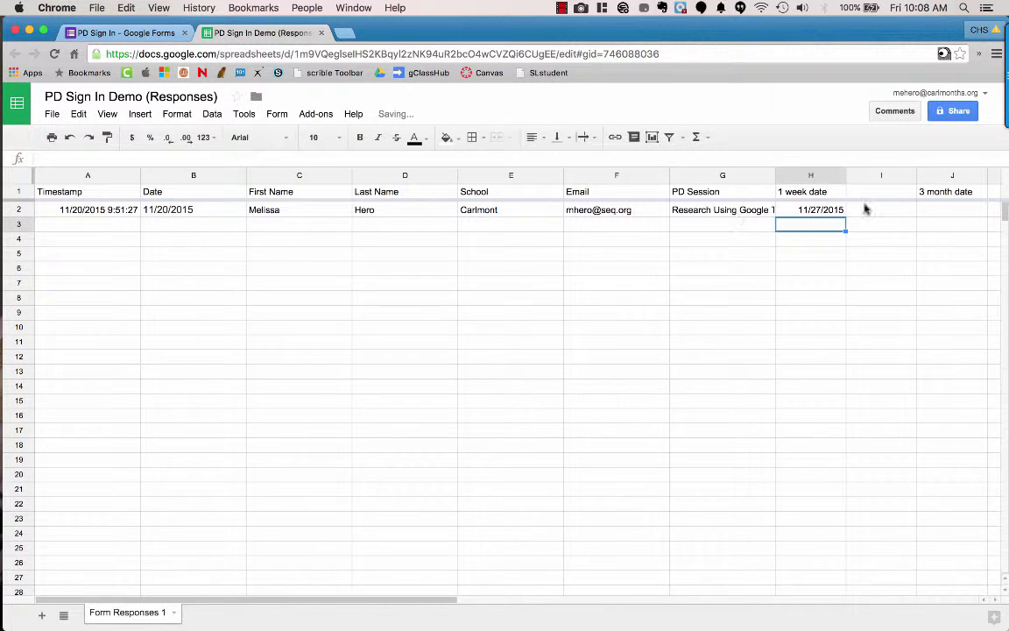
pyautogui.click(935, 214)
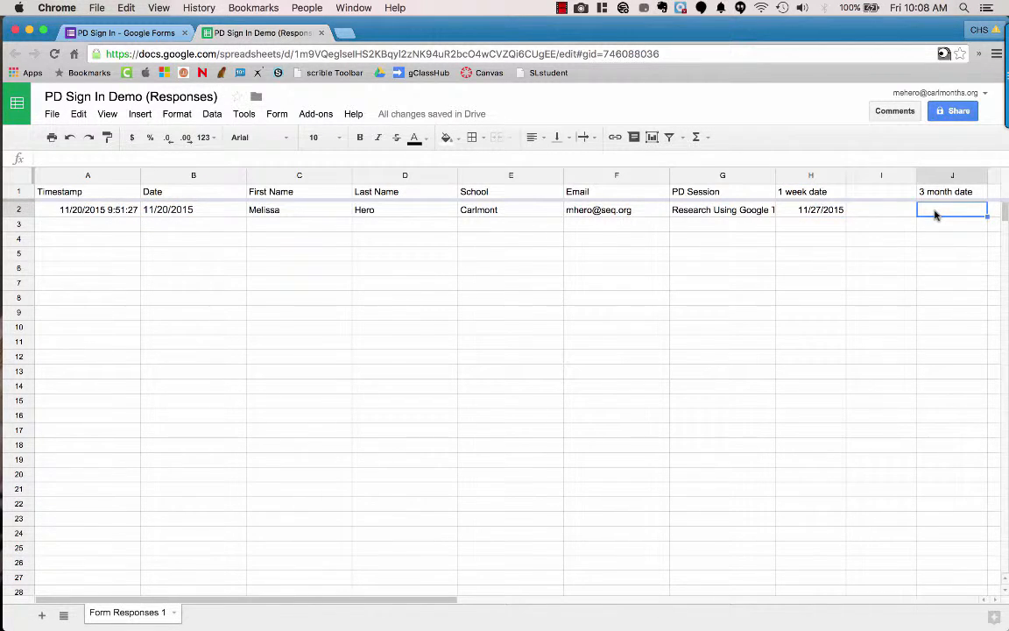
pyautogui.write('=')
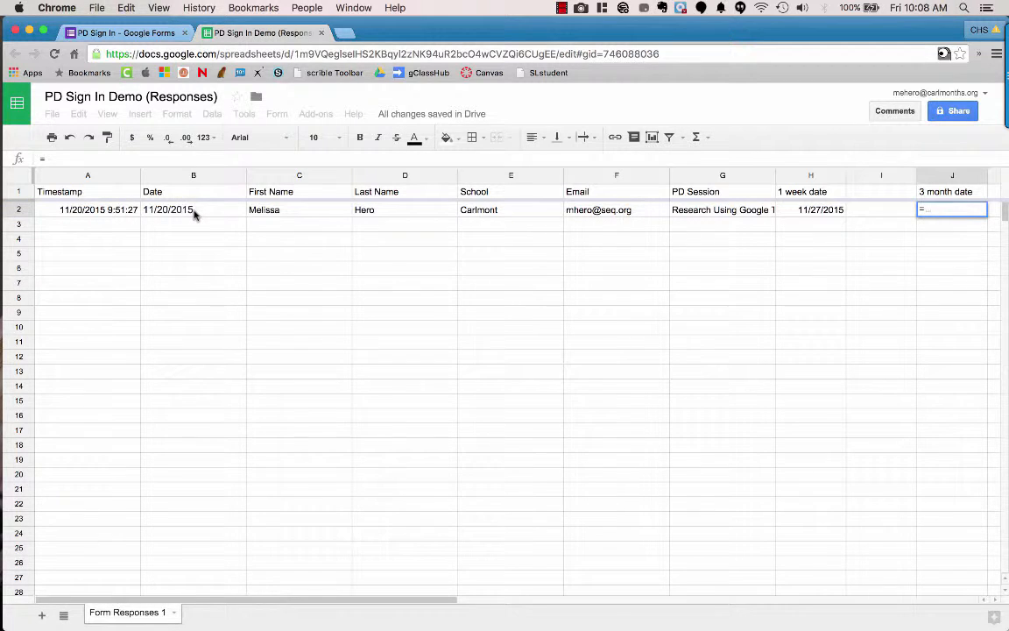
# Step: Complete J2 as =B2+91, giving a 3 month date of 2/19/2016
pyautogui.click(195, 215)
pyautogui.write('+')
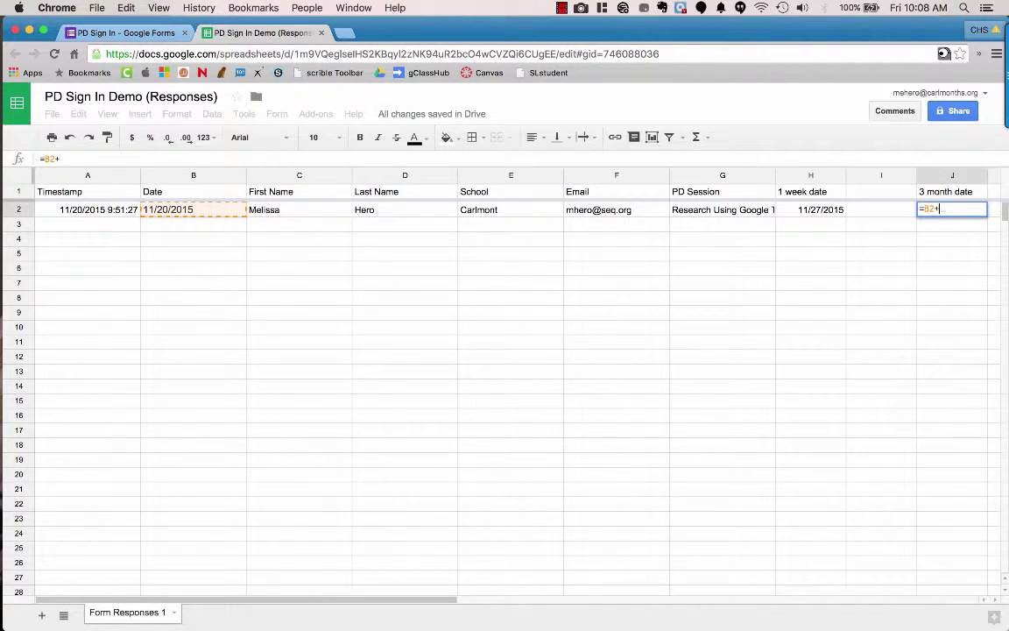
pyautogui.write('91')
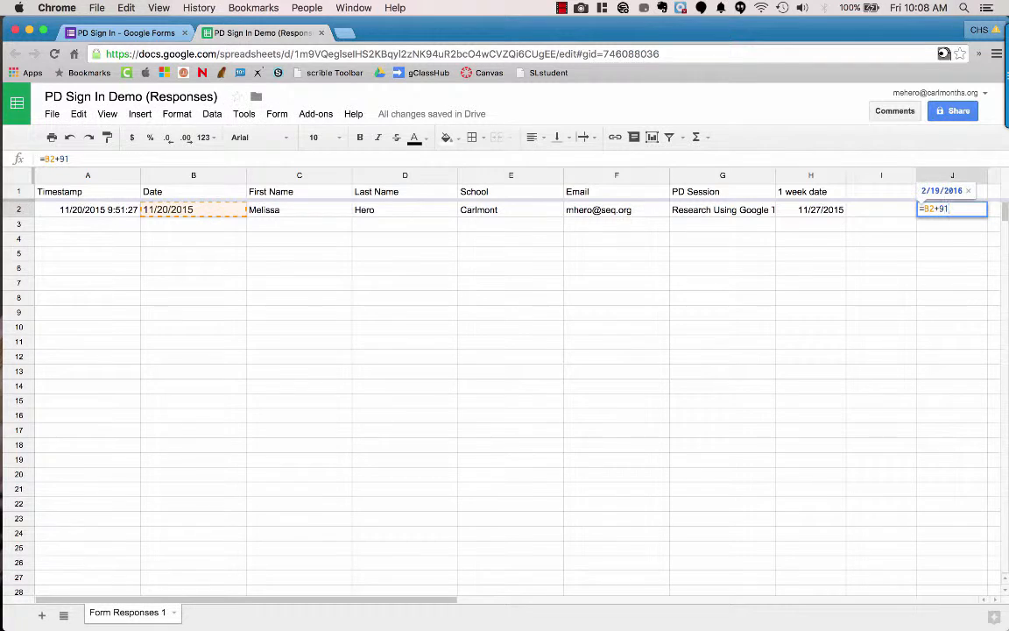
pyautogui.press('Return')
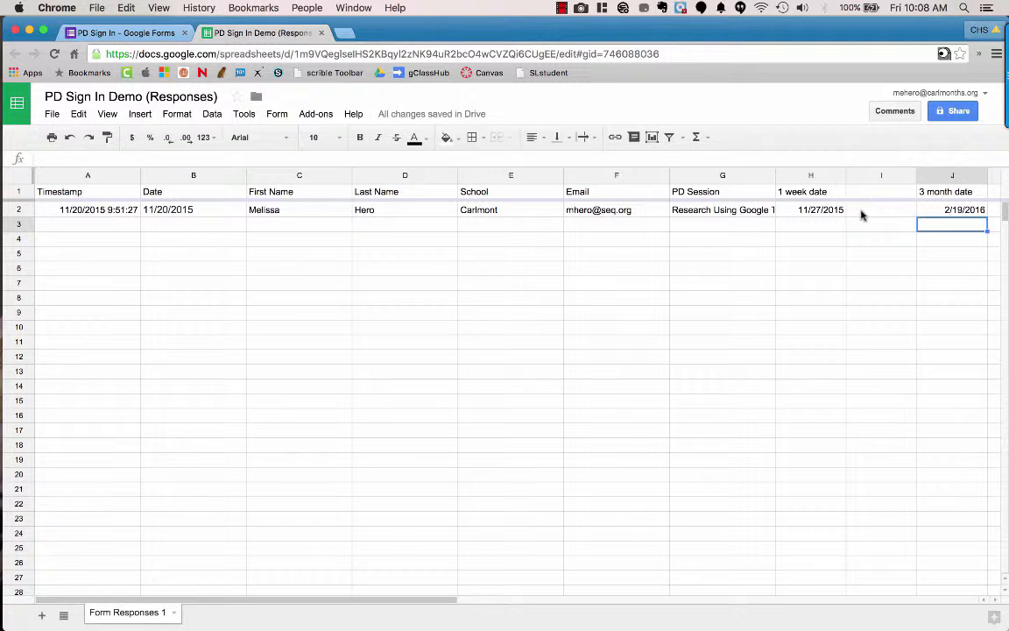
# Step: Add the headings '1 week TODAY' in I1 and '3 month TODAY' in K1
pyautogui.hscroll(2, 880, 195)
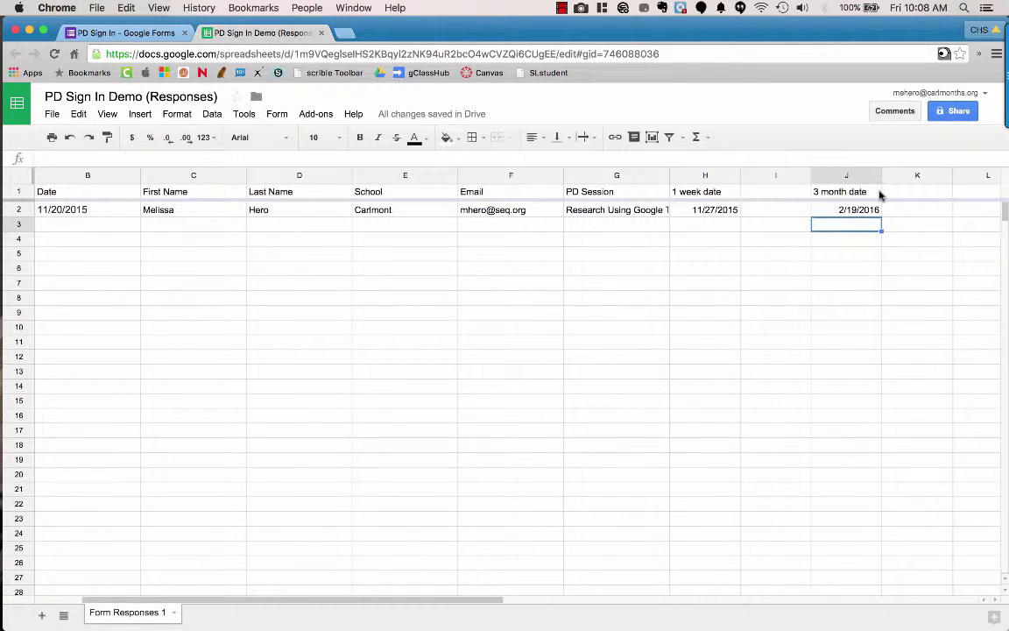
pyautogui.click(759, 193)
pyautogui.write('1 we')
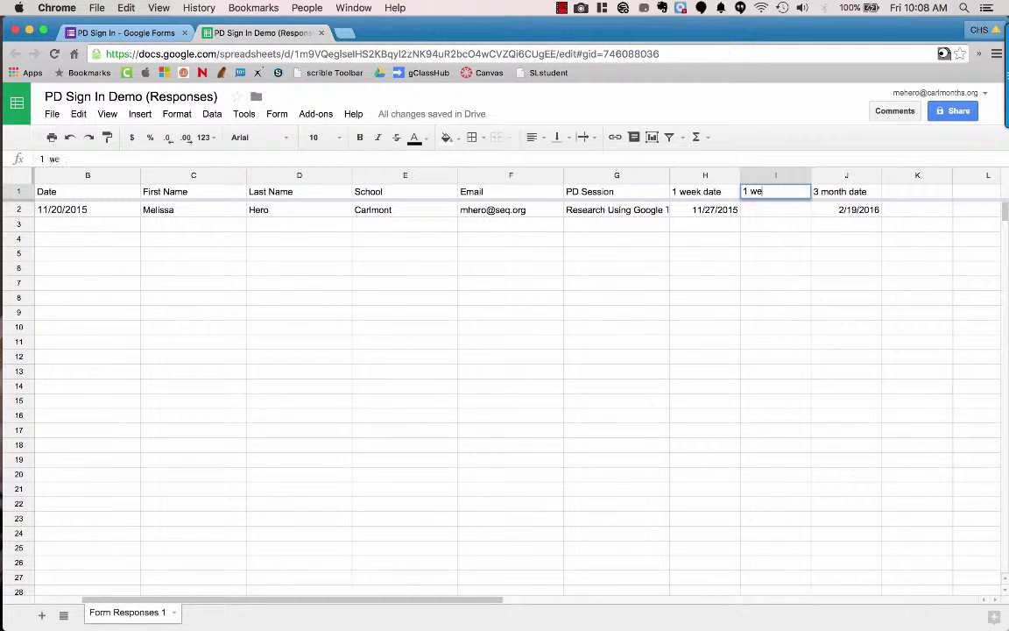
pyautogui.write('ek TODAY')
pyautogui.click(922, 198)
pyautogui.write('3 Mo')
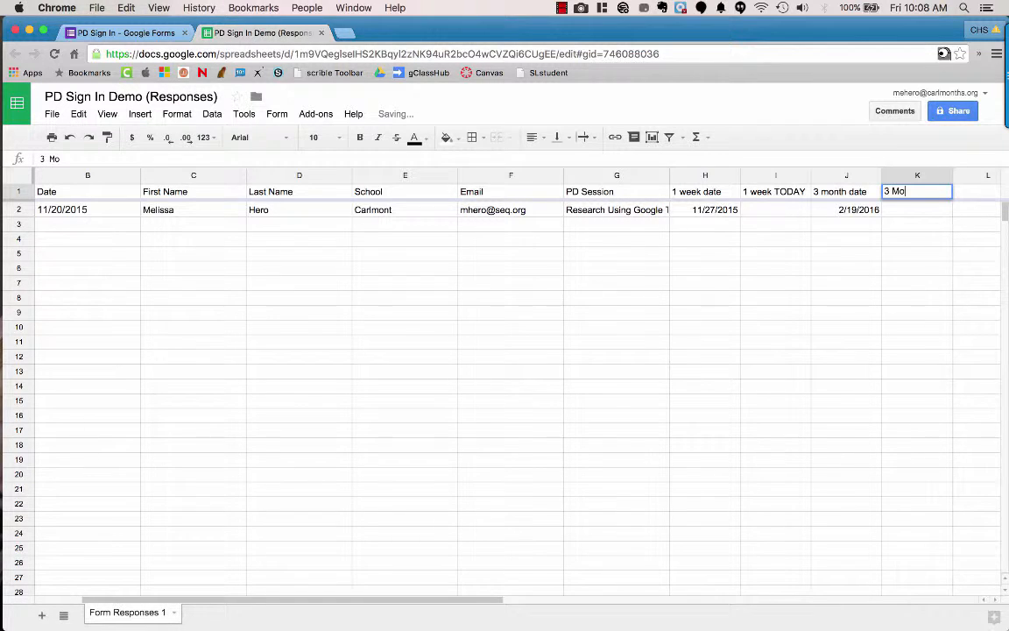
pyautogui.press('BackSpace')
pyautogui.press('BackSpace')
pyautogui.write('month T')
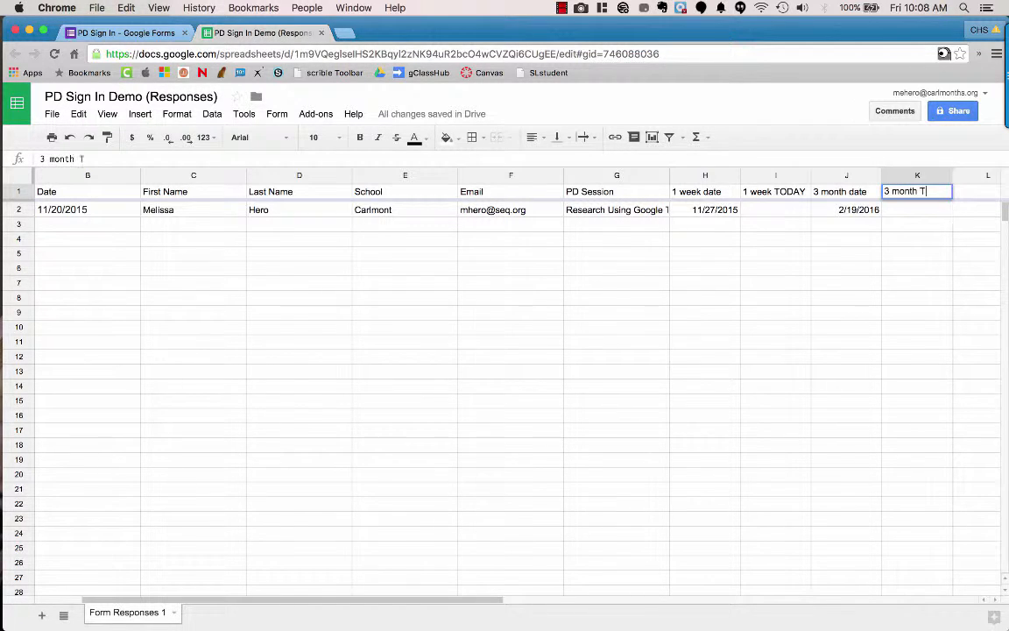
pyautogui.write('ODAY')
pyautogui.click(831, 252)
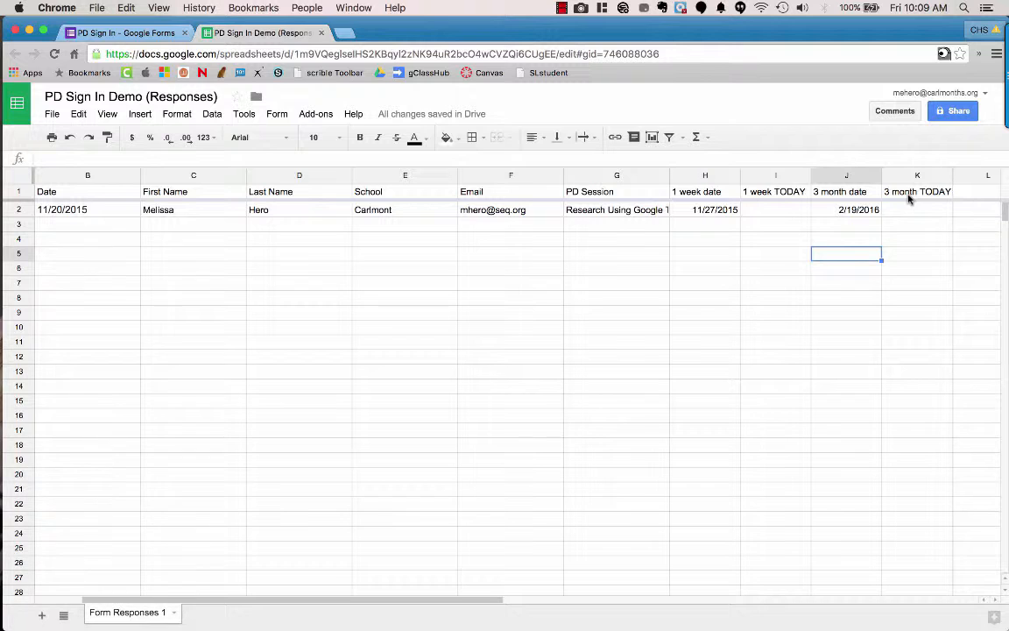
pyautogui.click(767, 212)
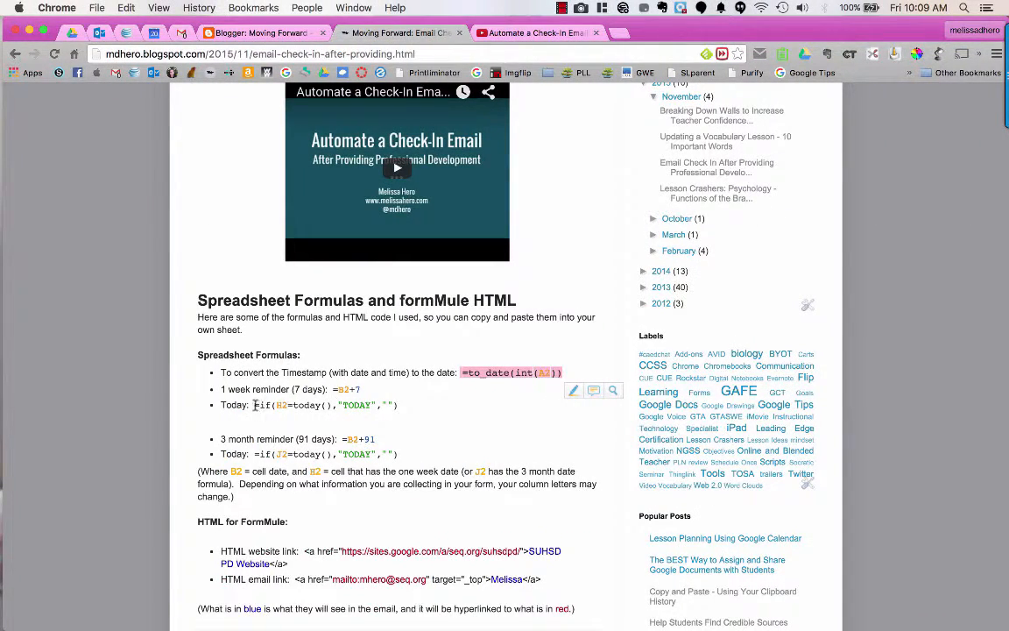
# Step: Copy =if(H2=today(),"TODAY","") from the blog into I2
pyautogui.moveTo(255, 404); pyautogui.dragTo(398, 404)
pyautogui.hotkey('ctrl', 'c')
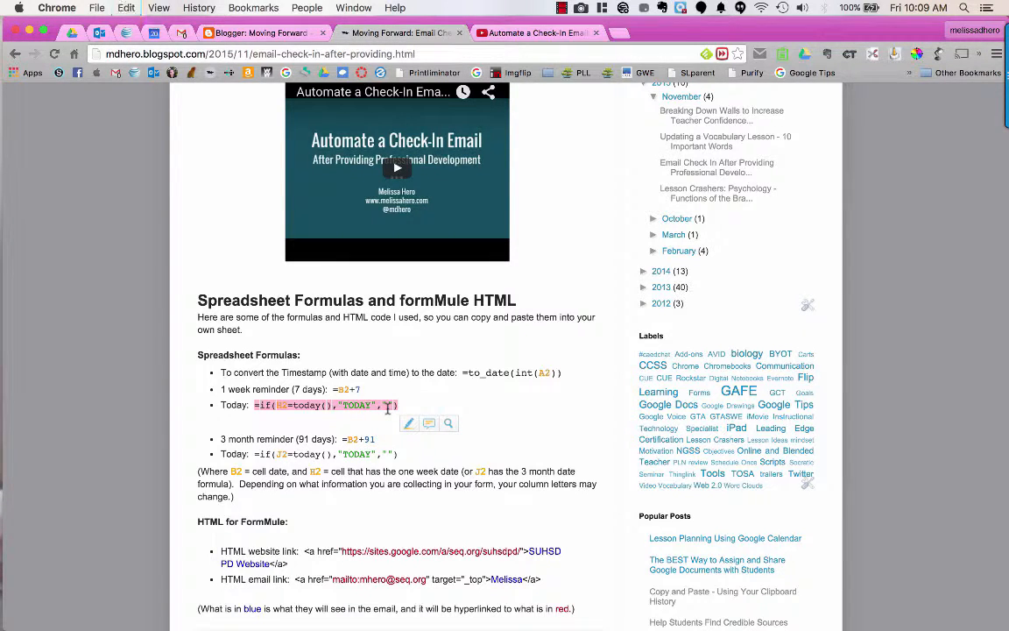
pyautogui.hotkey('ctrl', 'Right')
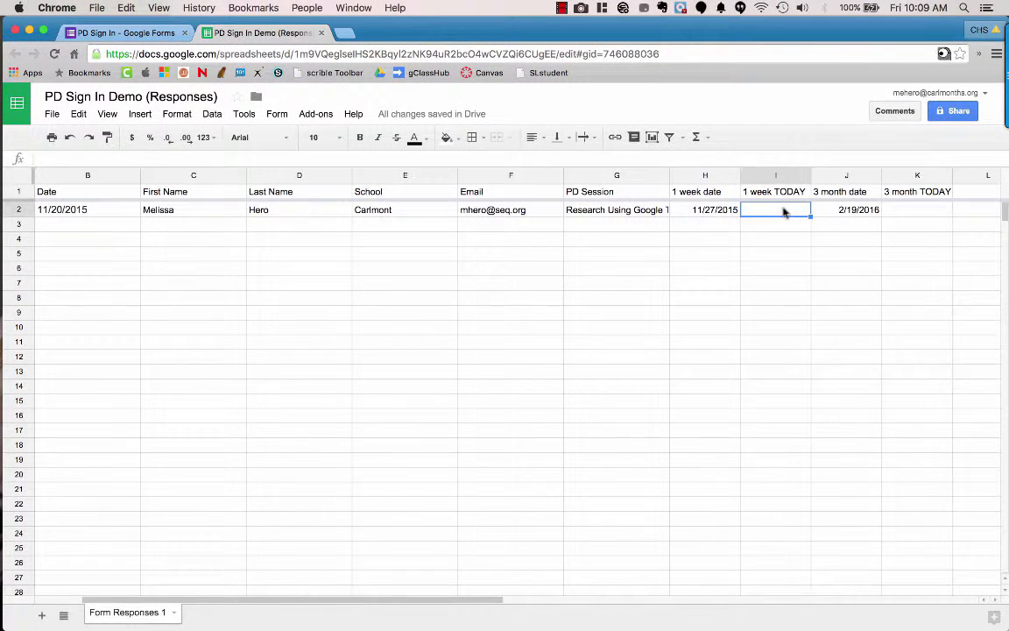
pyautogui.hotkey('ctrl', 'v')
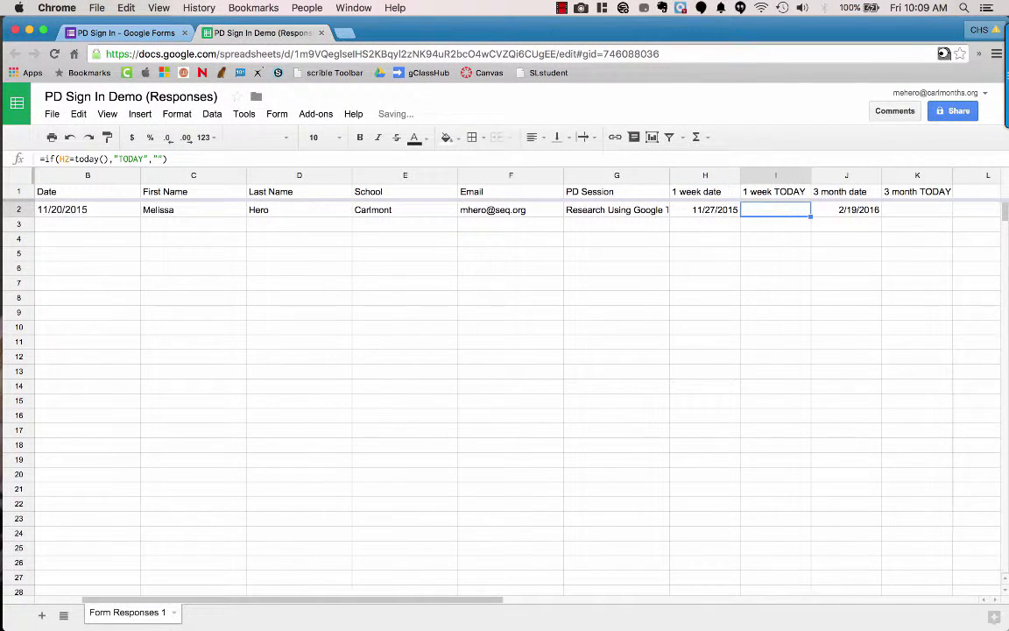
pyautogui.press('Return')
pyautogui.press('Return')
pyautogui.click(794, 209)
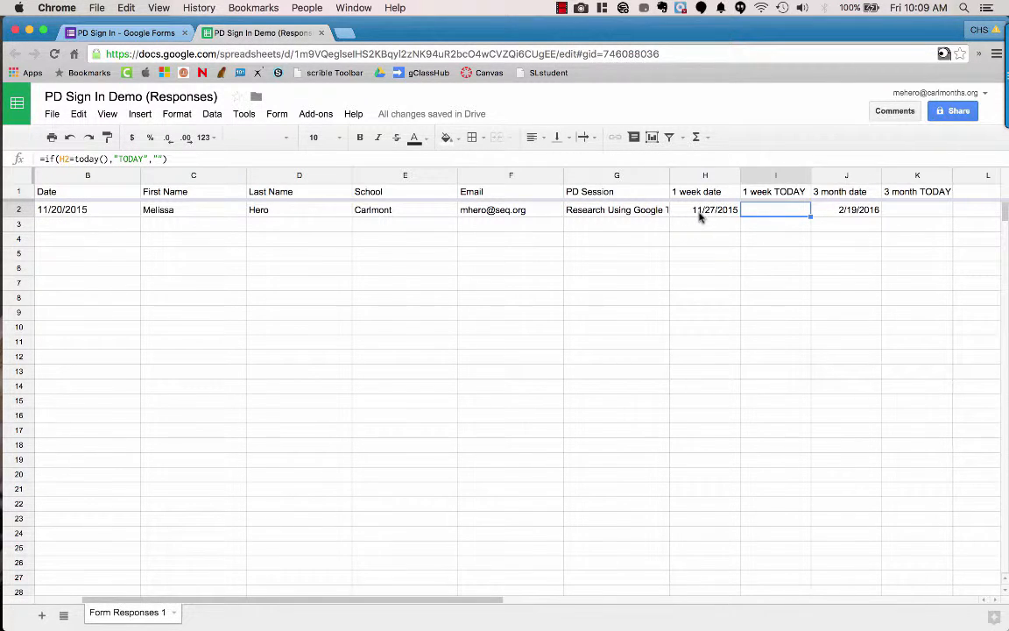
# Step: Copy =if(J2=today(),"TODAY","") from the blog into K2
pyautogui.click(903, 216)
pyautogui.hotkey('ctrl', 'Left')
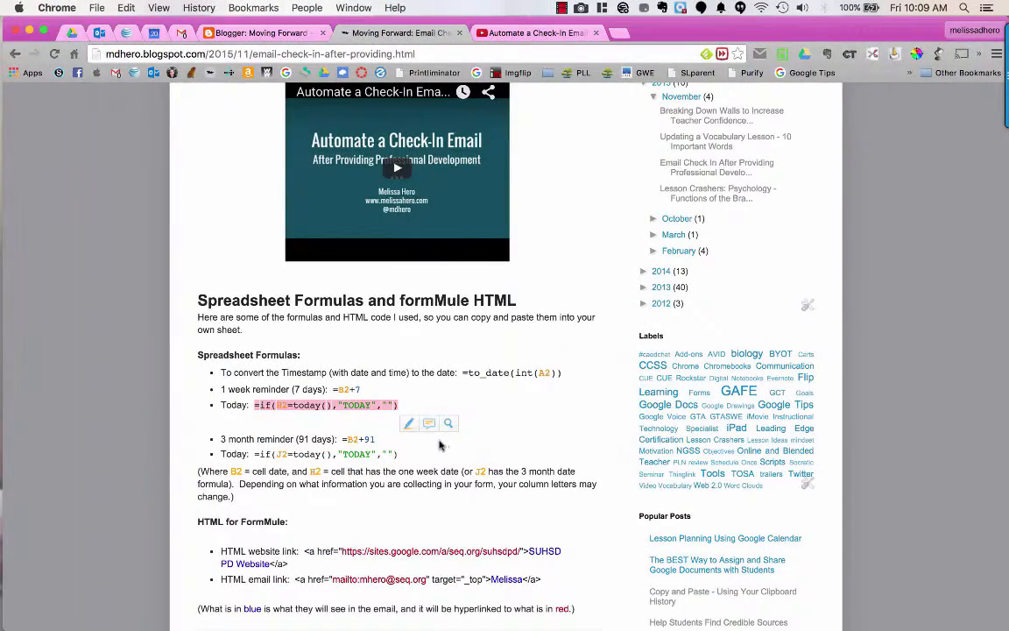
pyautogui.moveTo(400, 454); pyautogui.dragTo(255, 453)
pyautogui.press('super+c')
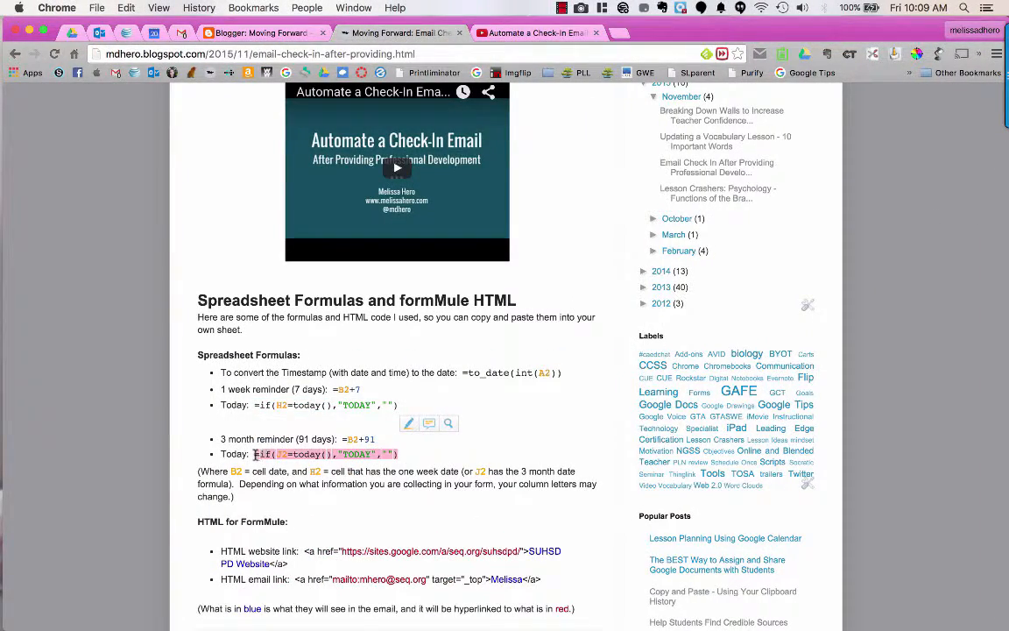
pyautogui.hotkey('ctrl', 'Right')
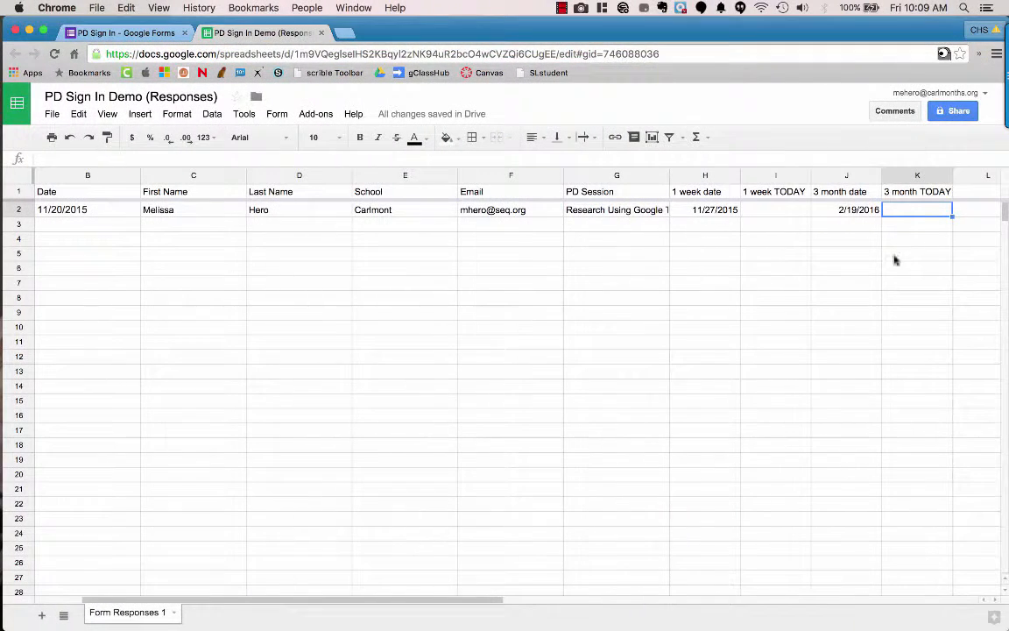
pyautogui.press('super+v')
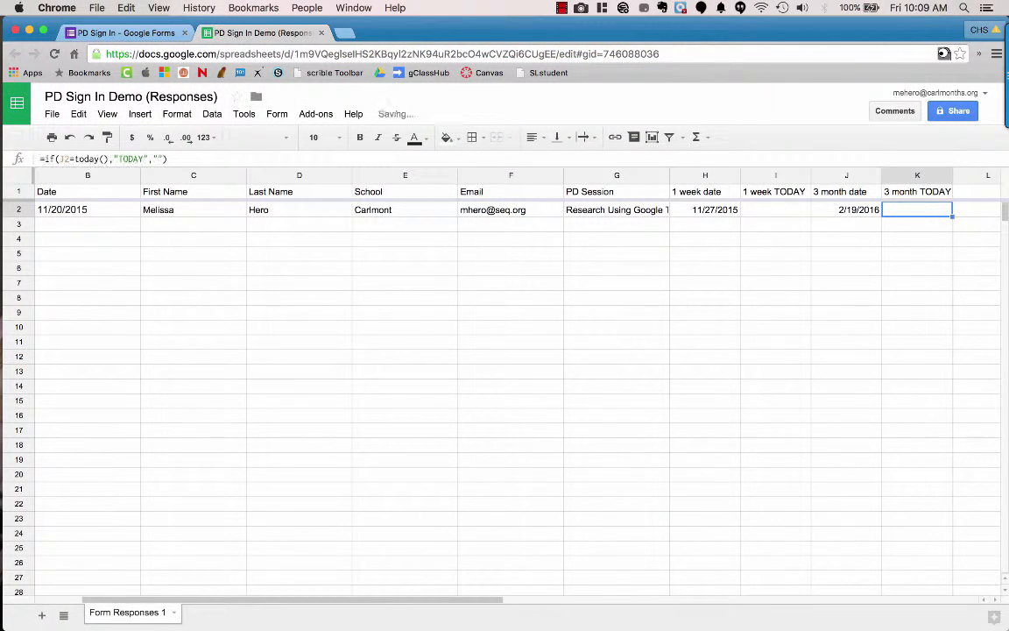
pyautogui.press('Return')
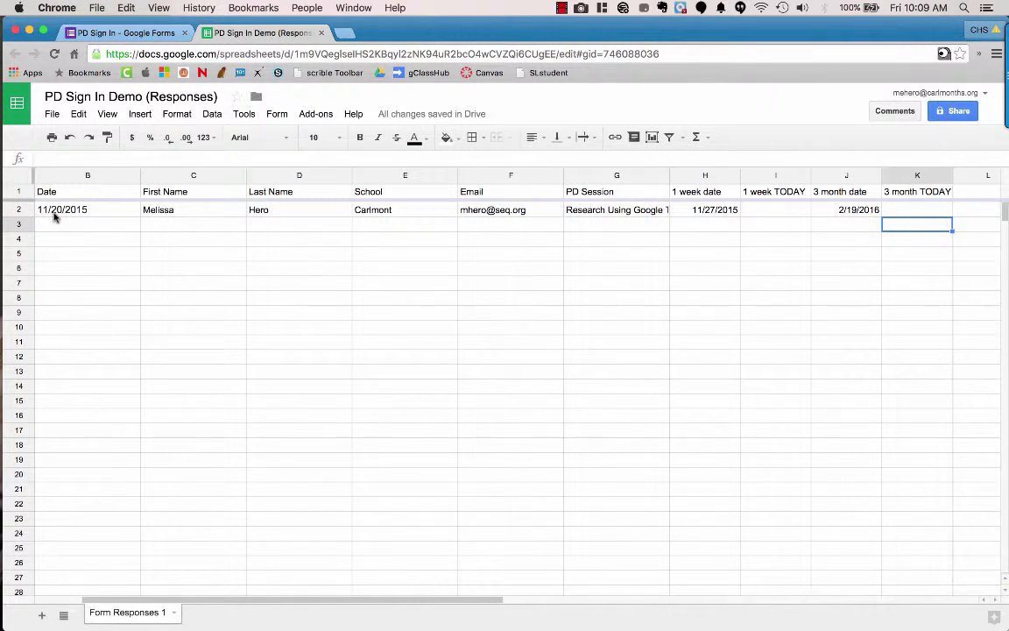
# Step: Change the test response's Timestamp in A2 to November 13, 2015 using the date picker
pyautogui.hscroll(-2, 52, 216)
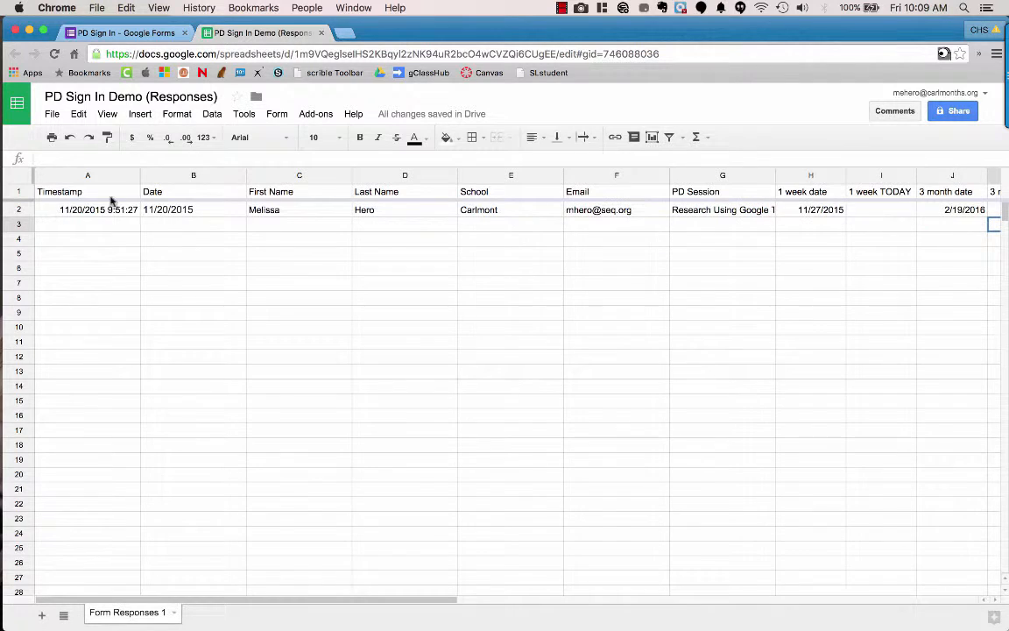
pyautogui.click(94, 212)
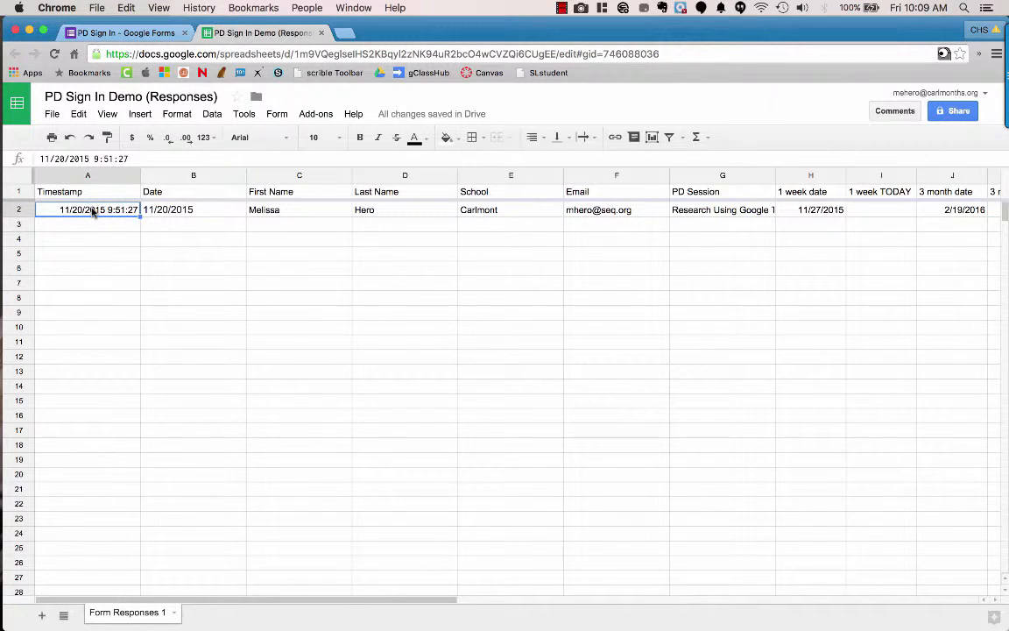
pyautogui.doubleClick(94, 212)
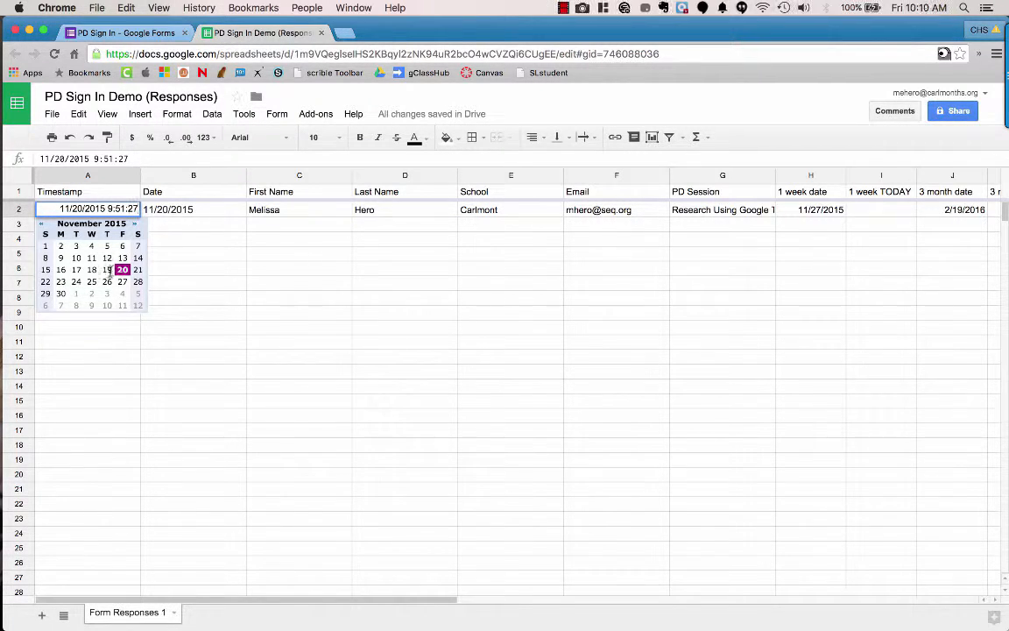
pyautogui.click(122, 259)
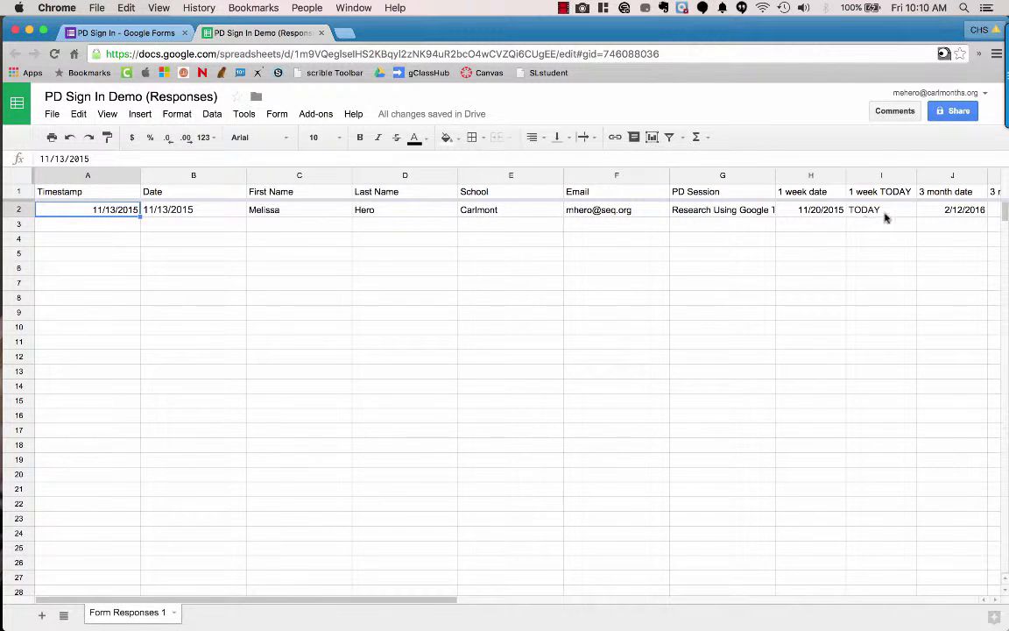
pyautogui.hscroll(3, 884, 215)
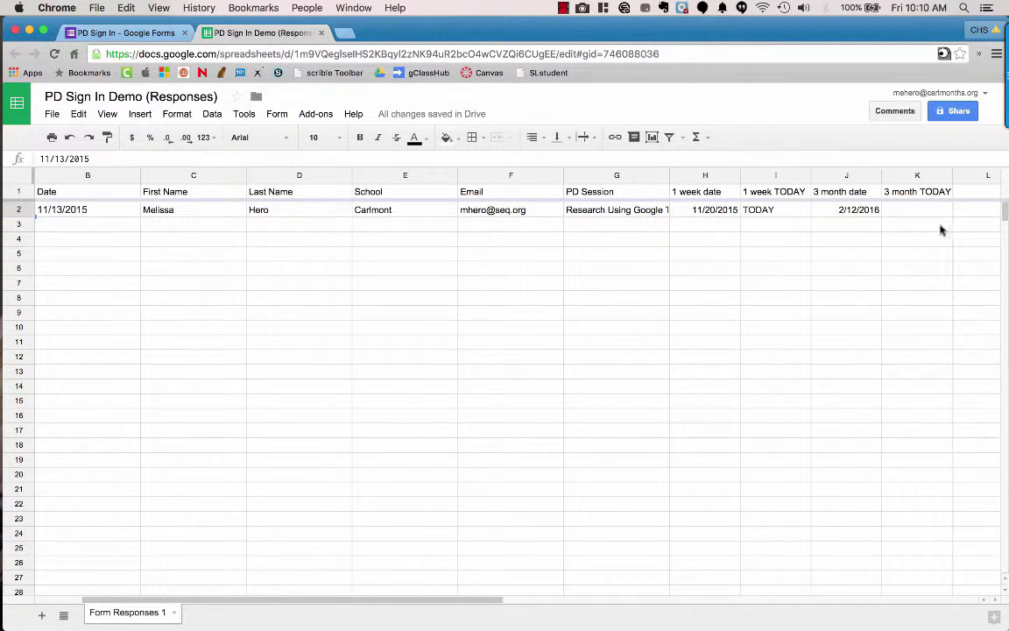
pyautogui.hscroll(-2, 102, 211)
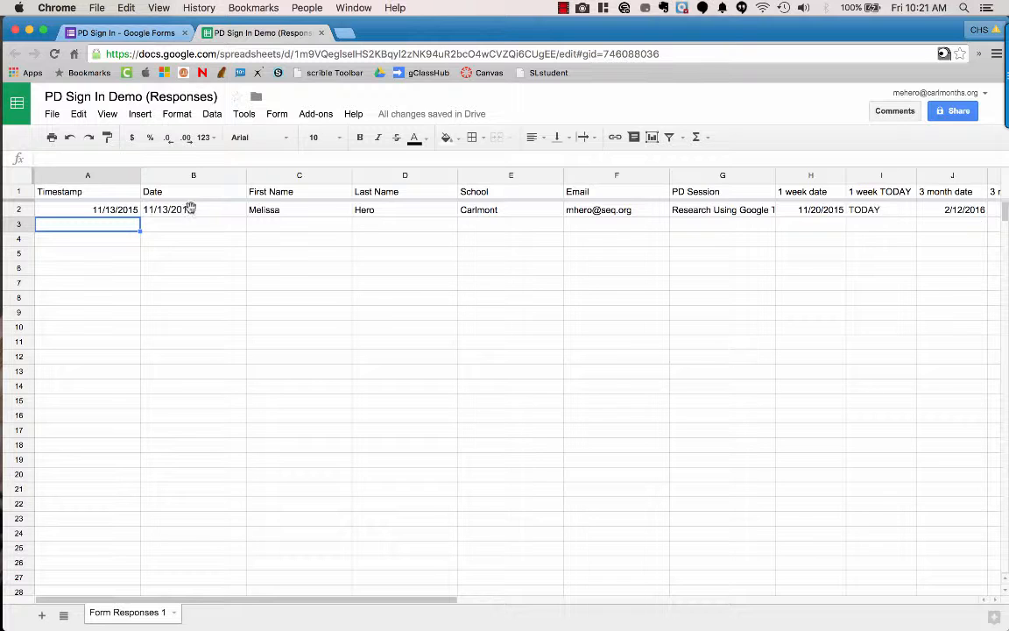
# Step: Find 'copydown' in Get add-ons, install the free copyDown add-on, and allow its permissions
pyautogui.click(317, 115)
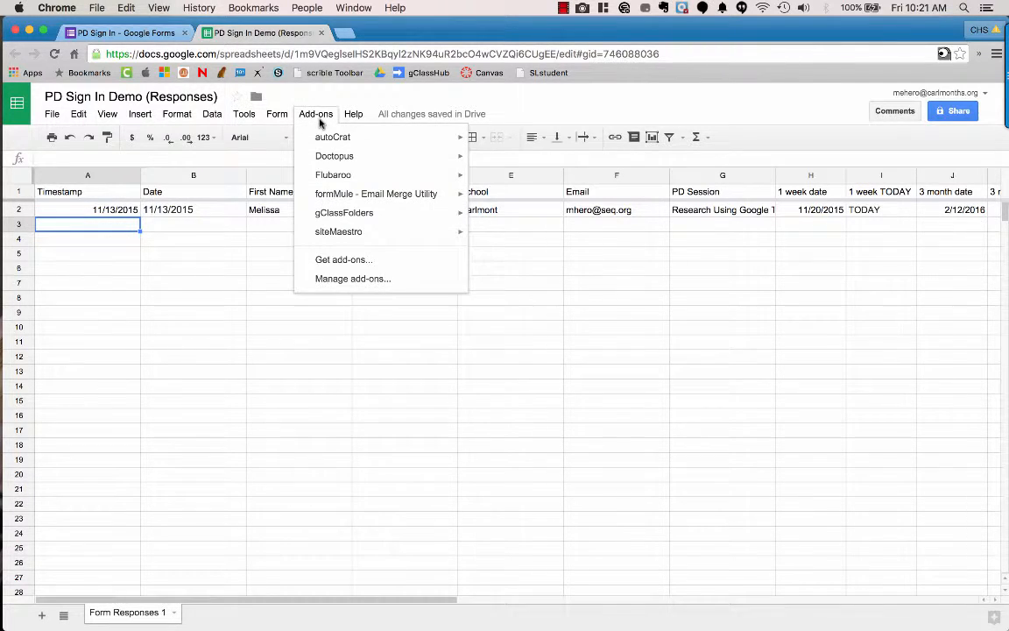
pyautogui.click(351, 263)
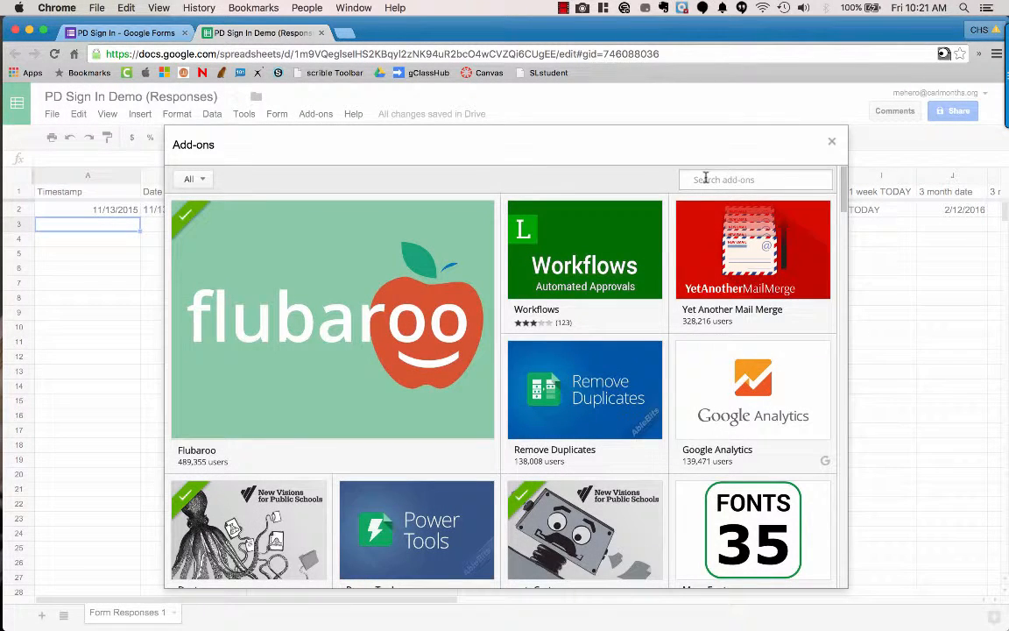
pyautogui.click(705, 178)
pyautogui.write('copydown')
pyautogui.press('Return')
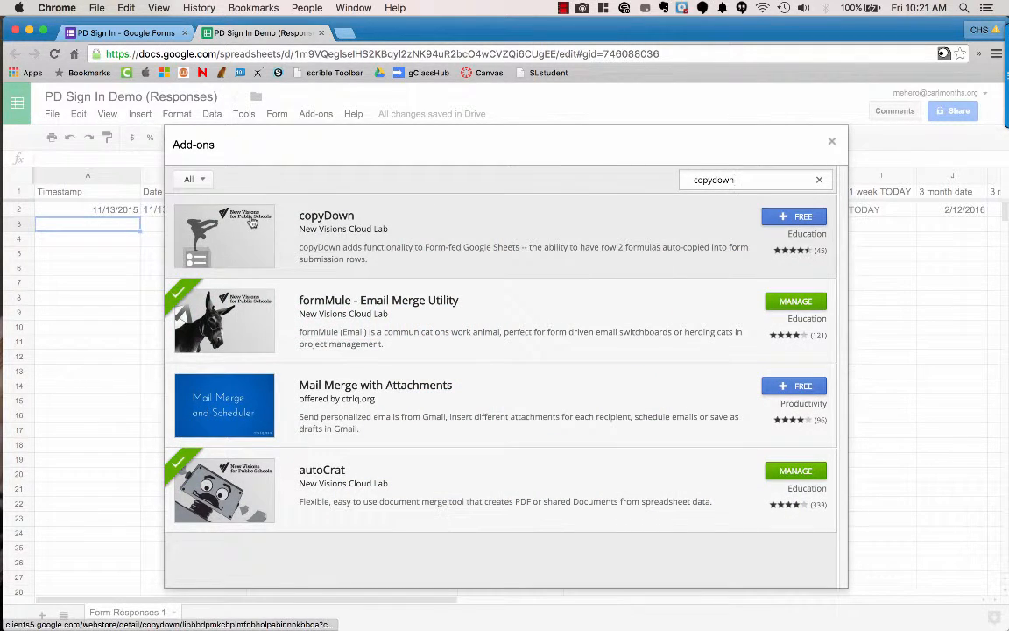
pyautogui.click(796, 218)
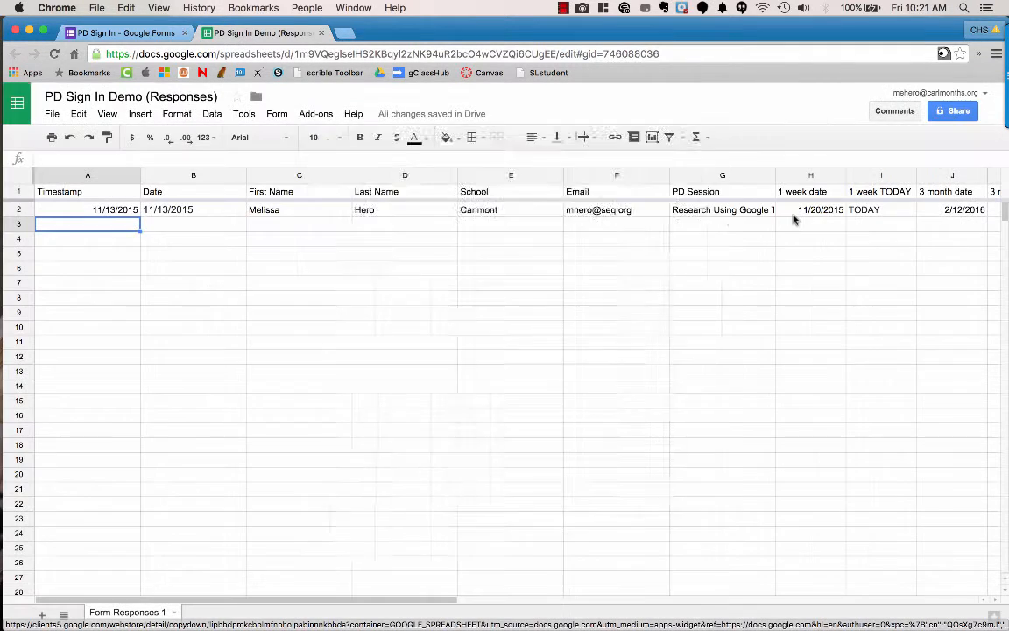
pyautogui.scroll(-5, 603, 393)
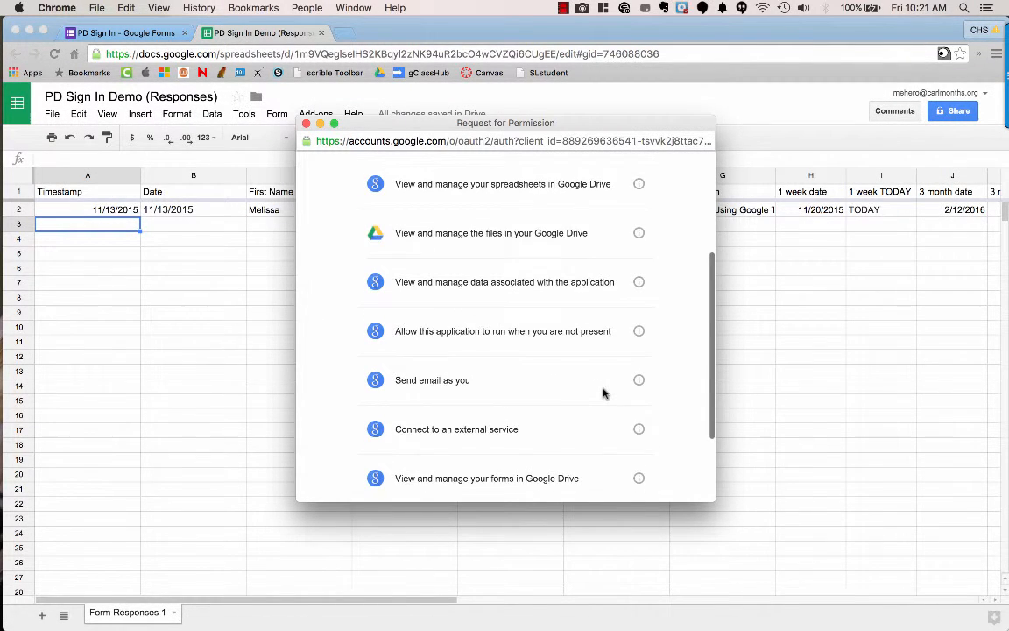
pyautogui.click(624, 471)
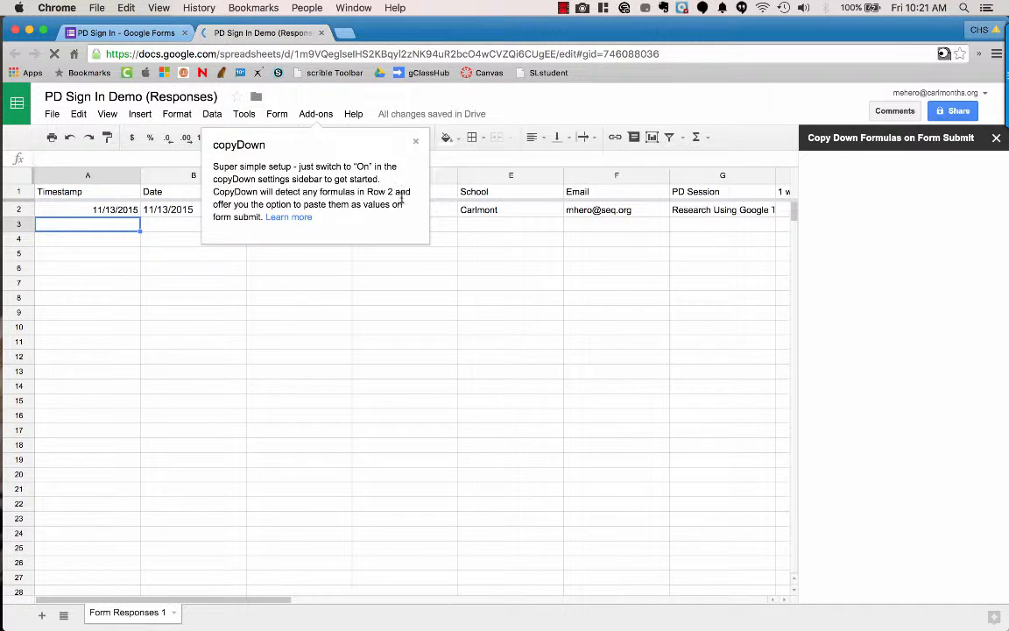
# Step: Switch copyDown ON, save its row 2 formula settings, and close the sidebar
pyautogui.click(416, 145)
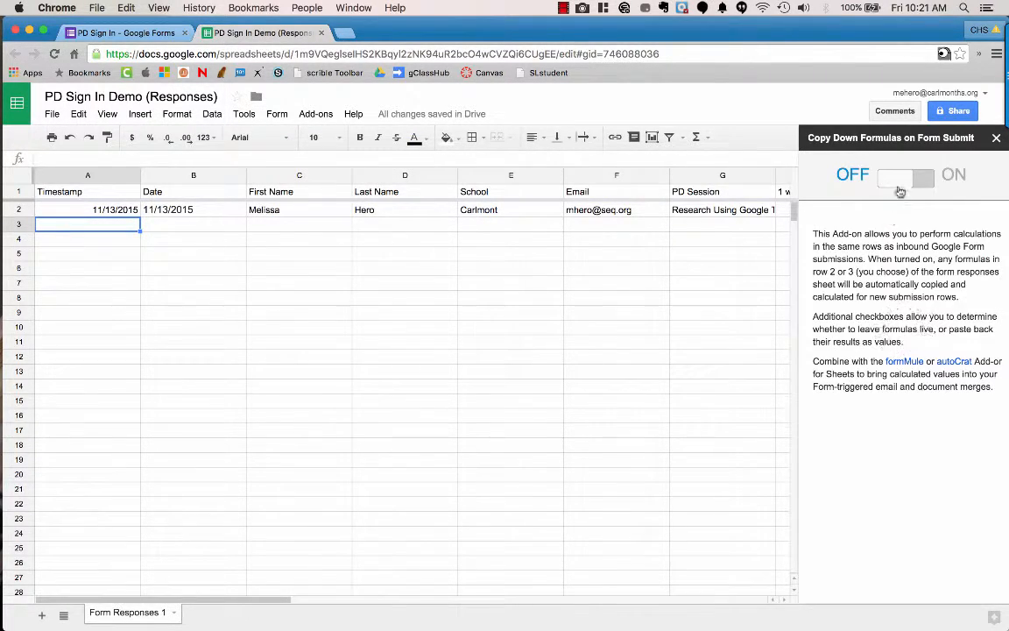
pyautogui.click(899, 182)
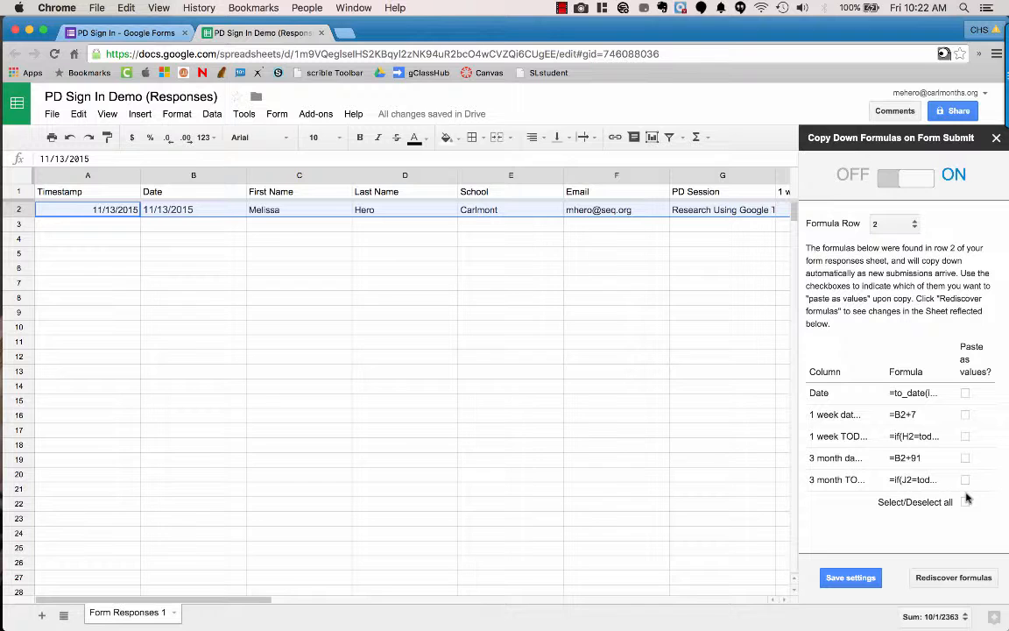
pyautogui.click(847, 578)
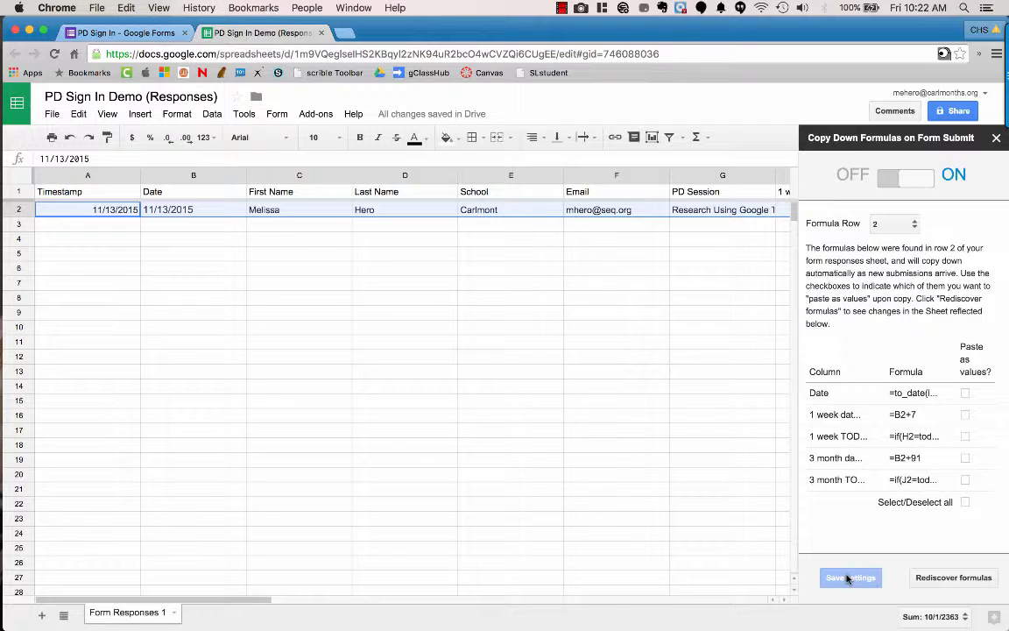
pyautogui.click(997, 139)
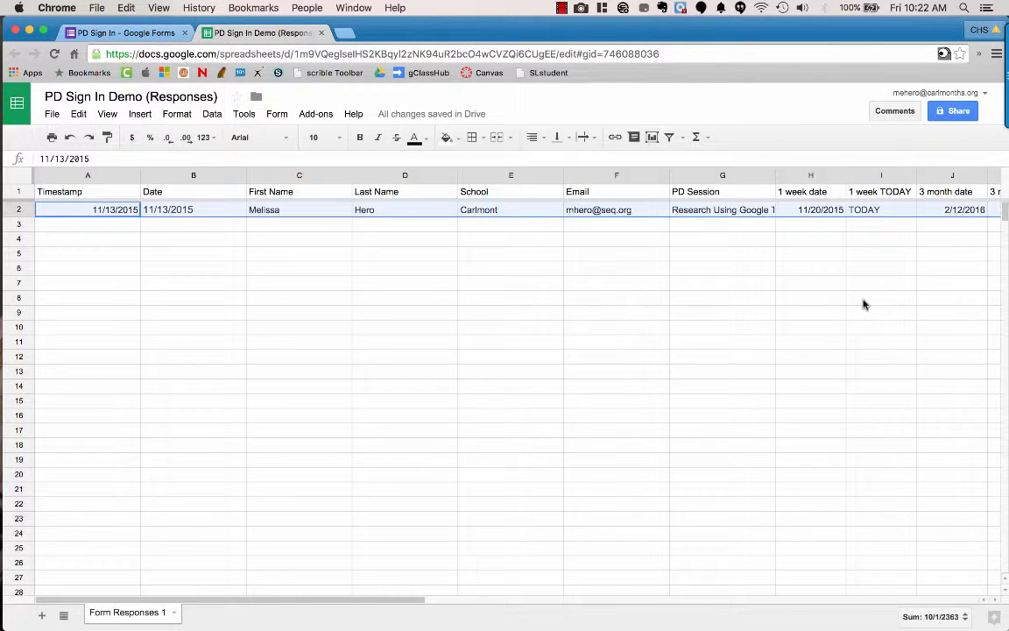
# Step: Extend the frozen rows to include row 2 so headers and master formulas stay visible
pyautogui.hscroll(6, 863, 304)
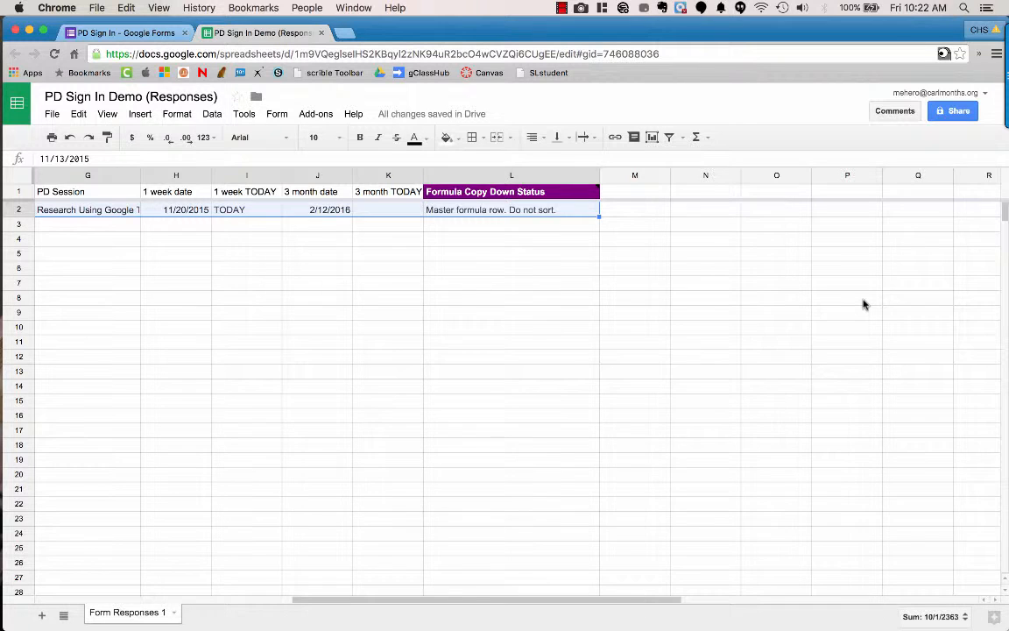
pyautogui.hscroll(-6, 863, 304)
pyautogui.scroll(-1, 863, 304)
pyautogui.scroll(1, 863, 304)
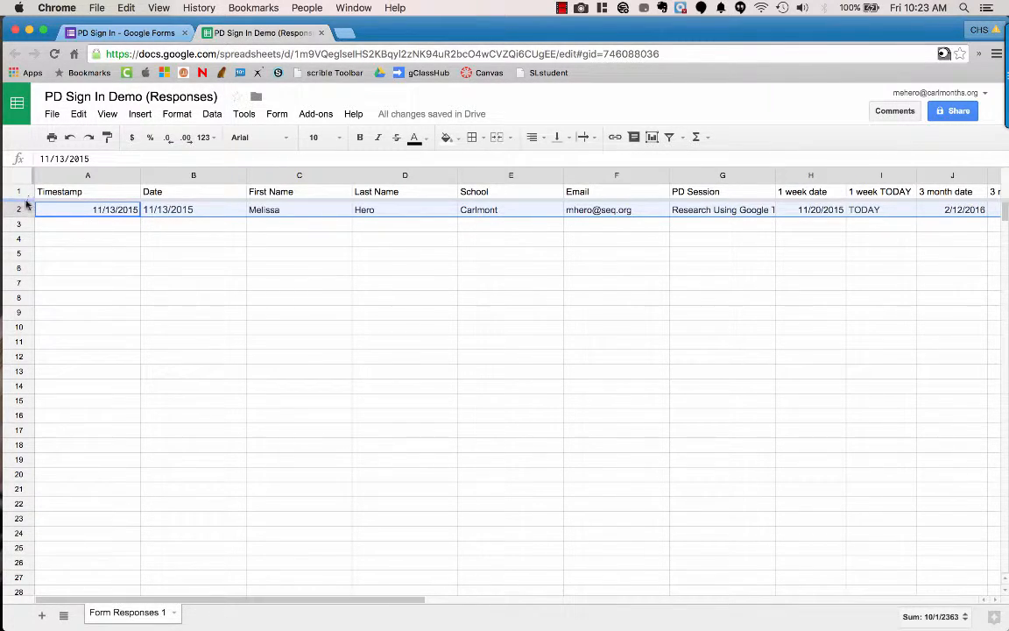
pyautogui.moveTo(26, 204); pyautogui.dragTo(26, 221)
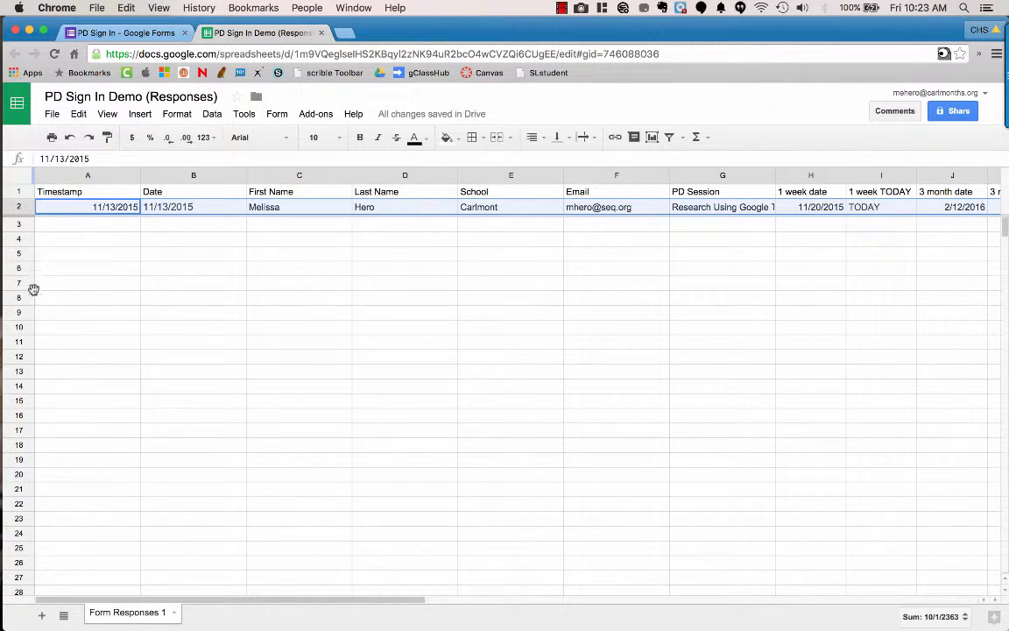
pyautogui.scroll(-3, 112, 320)
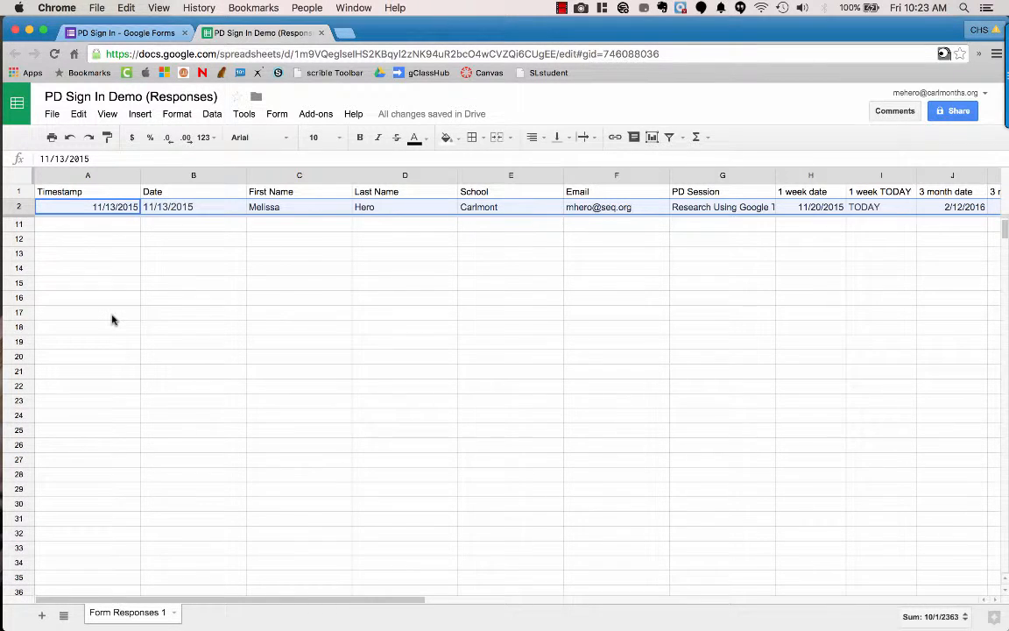
pyautogui.scroll(-2, 112, 320)
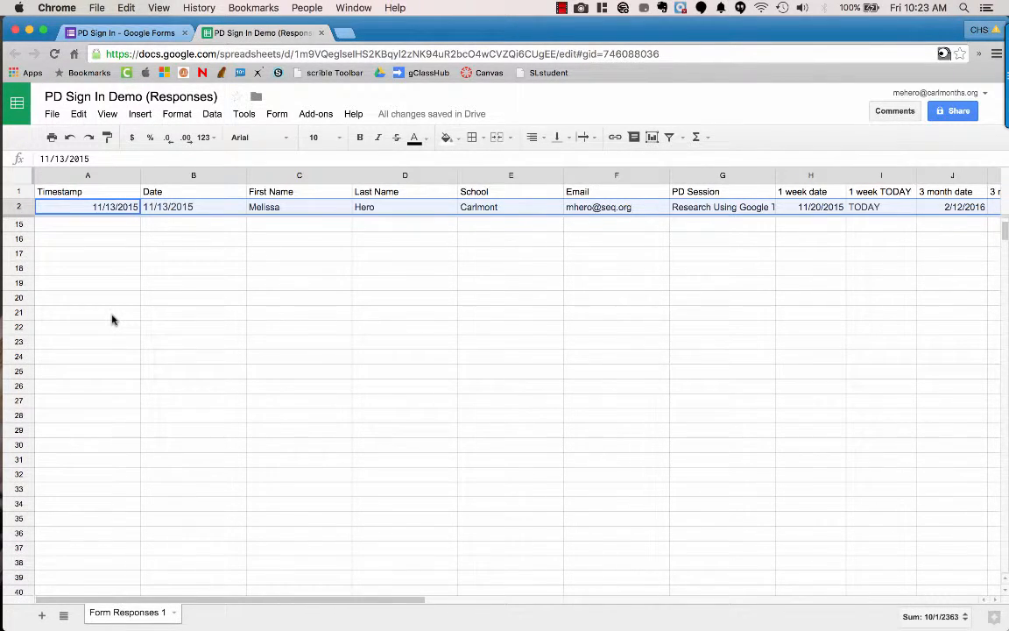
pyautogui.scroll(5, 112, 319)
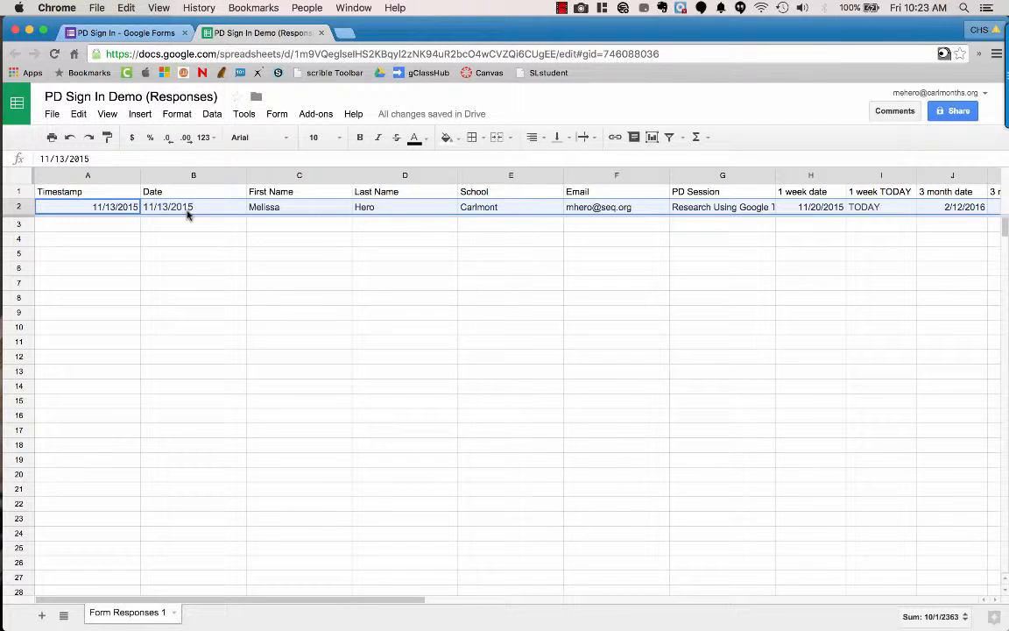
# Step: Clear the sample First Name, Last Name, School, Email and PD Session cells C2 through G2
pyautogui.click(304, 210)
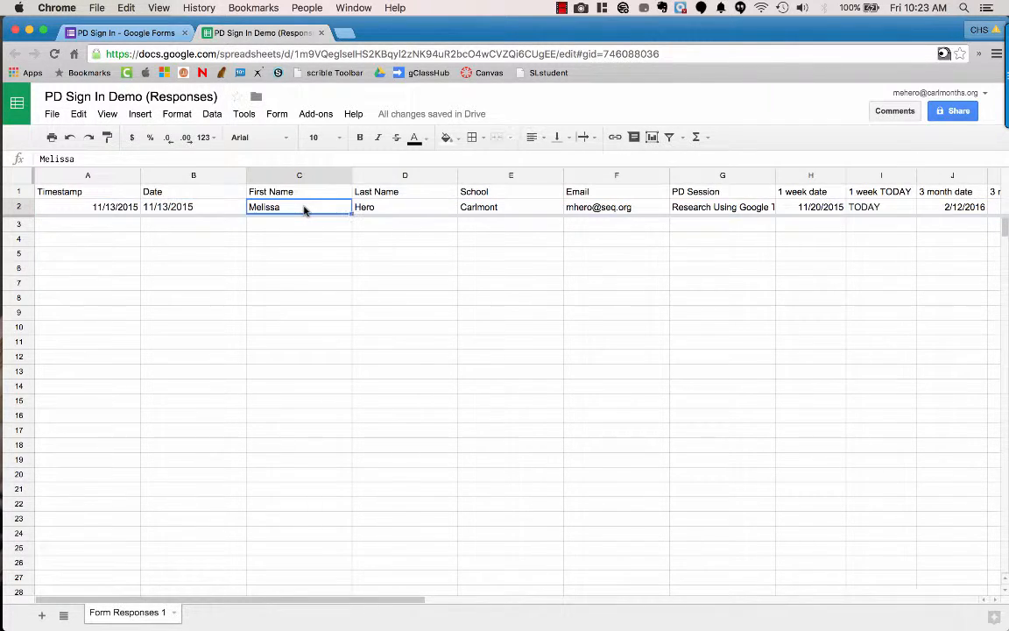
pyautogui.press('Delete')
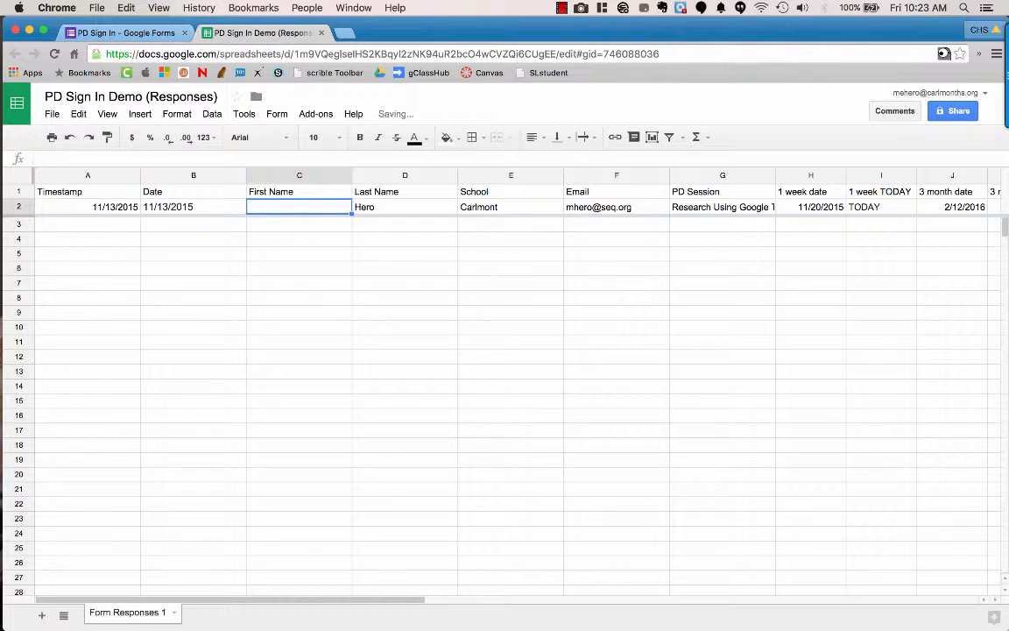
pyautogui.press('Tab')
pyautogui.press('Delete')
pyautogui.press('Tab')
pyautogui.press('Delete')
pyautogui.press('Tab')
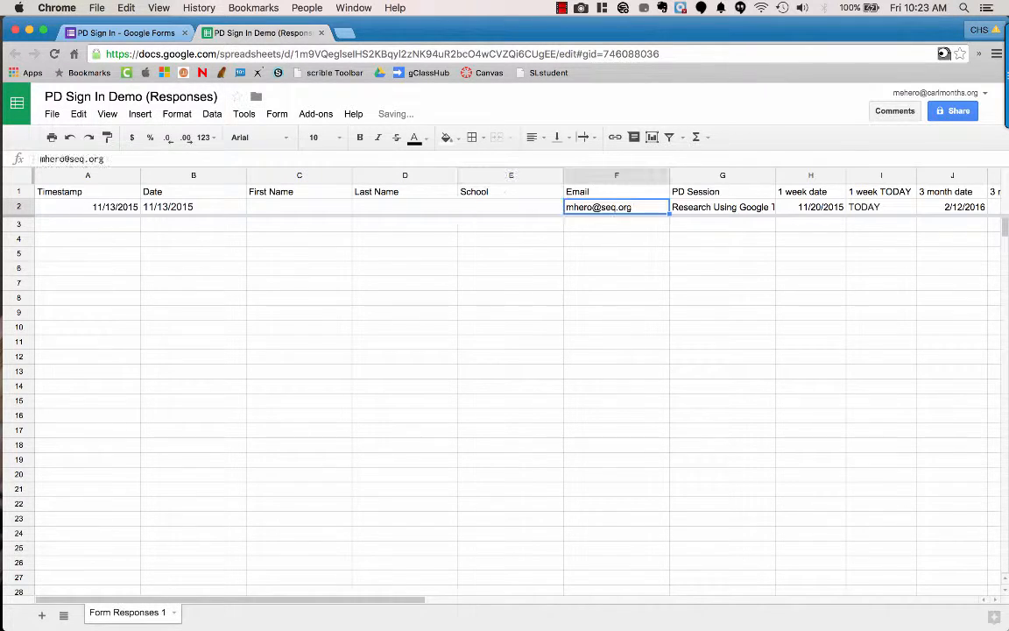
pyautogui.press('Delete')
pyautogui.press('Tab')
pyautogui.press('Delete')
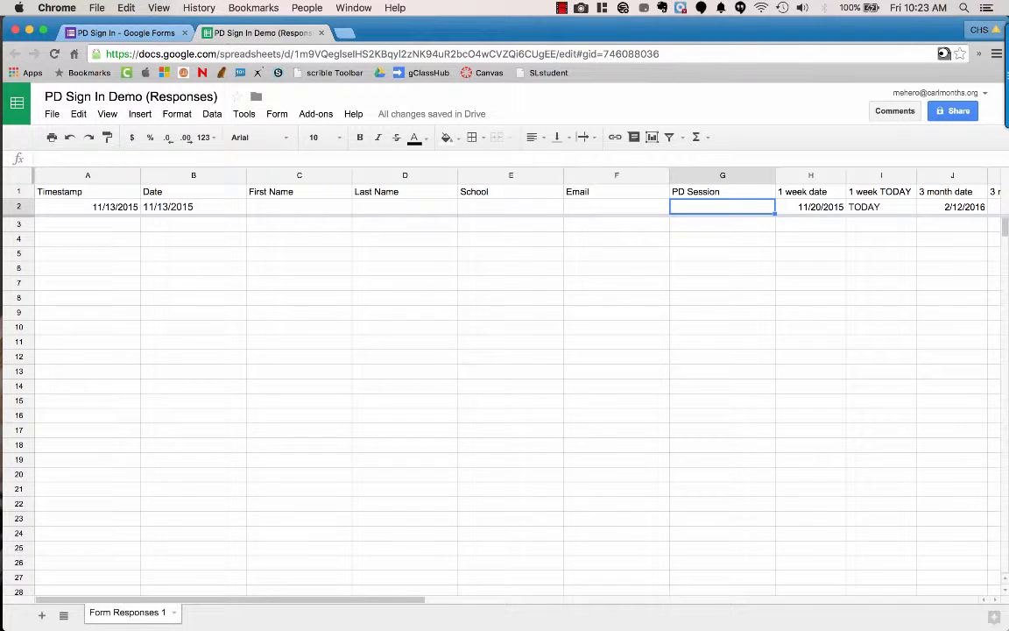
# Step: Check that the date formulas from H2 onward in row 2 remain intact
pyautogui.click(810, 207)
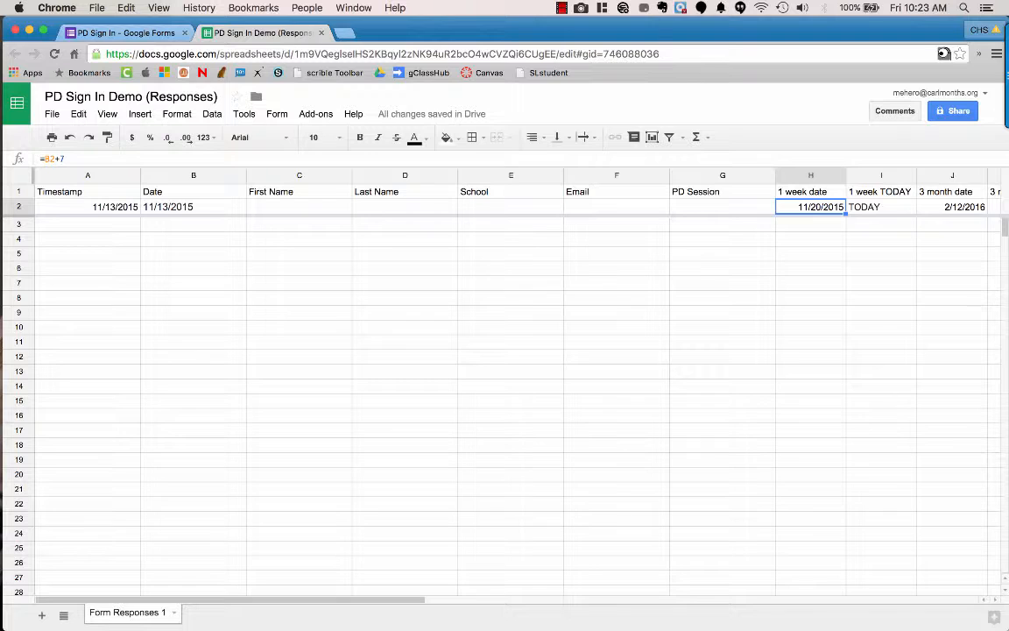
pyautogui.press('Right')
pyautogui.press('Right')
pyautogui.press('Right')
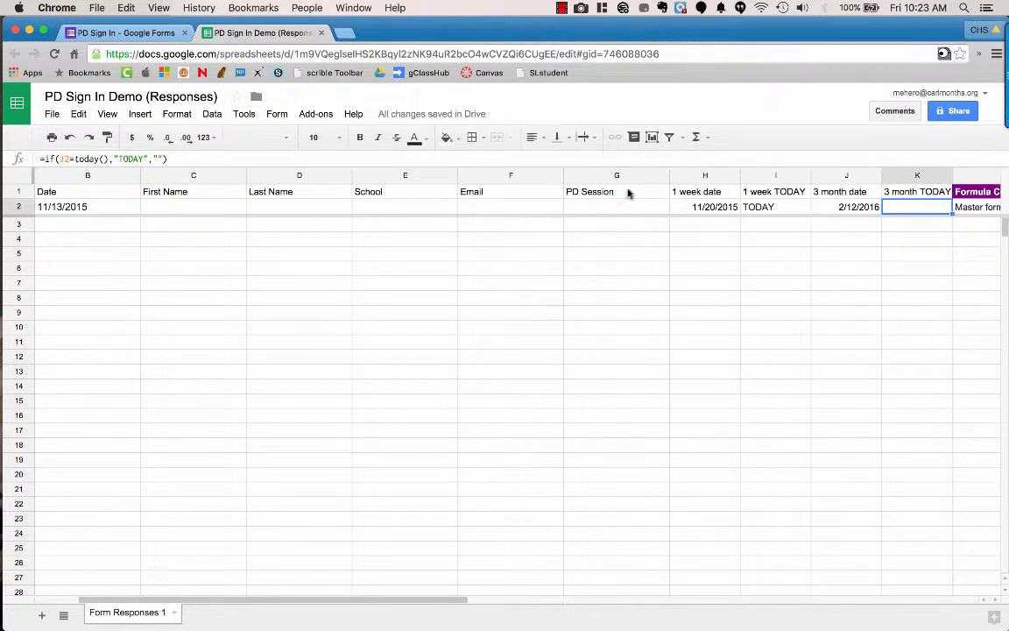
pyautogui.hscroll(-2, 674, 337)
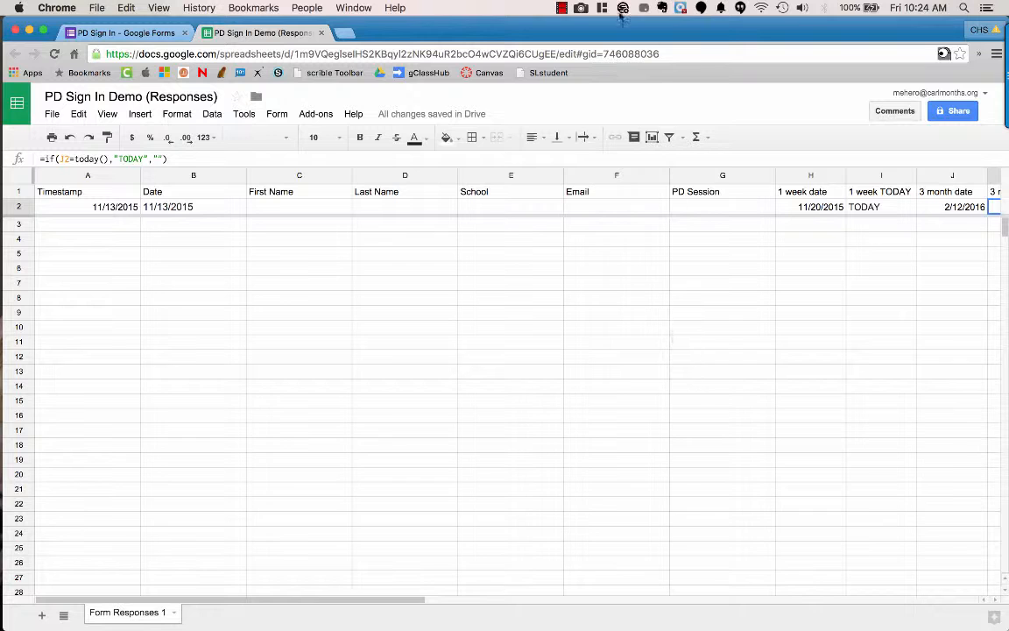
pyautogui.click(561, 8)
pyautogui.click(570, 25)
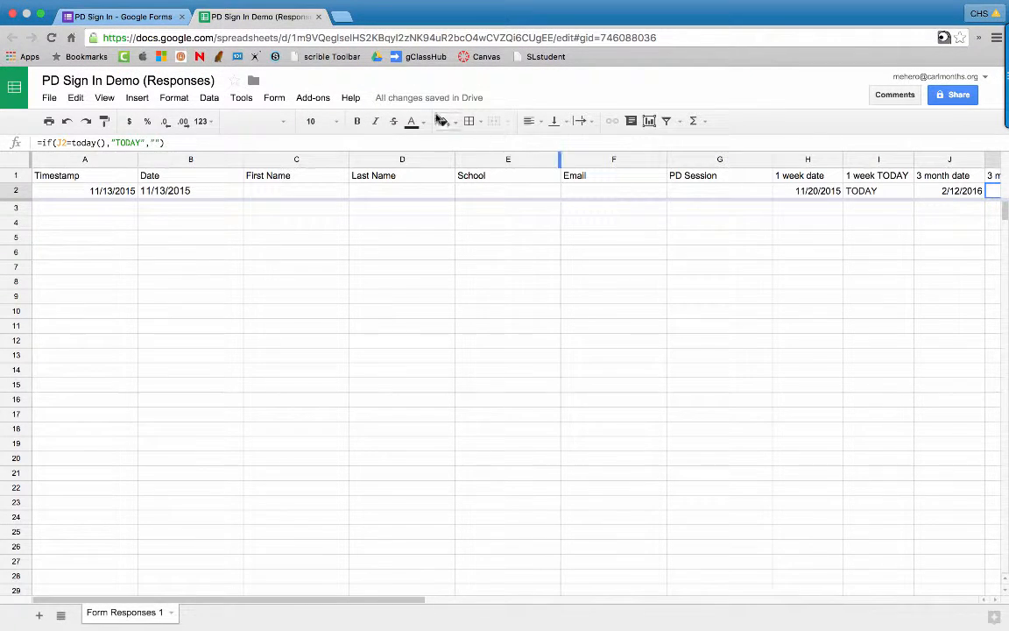
# Step: Launch formMule - Email Merge Utility from the Add-ons menu
pyautogui.click(329, 100)
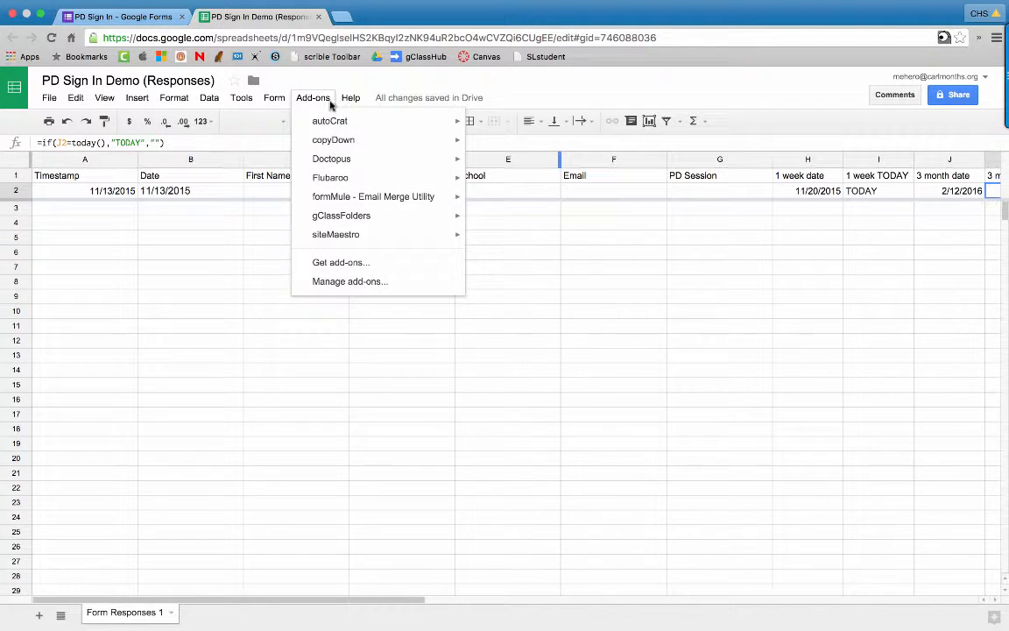
pyautogui.moveTo(338, 198)
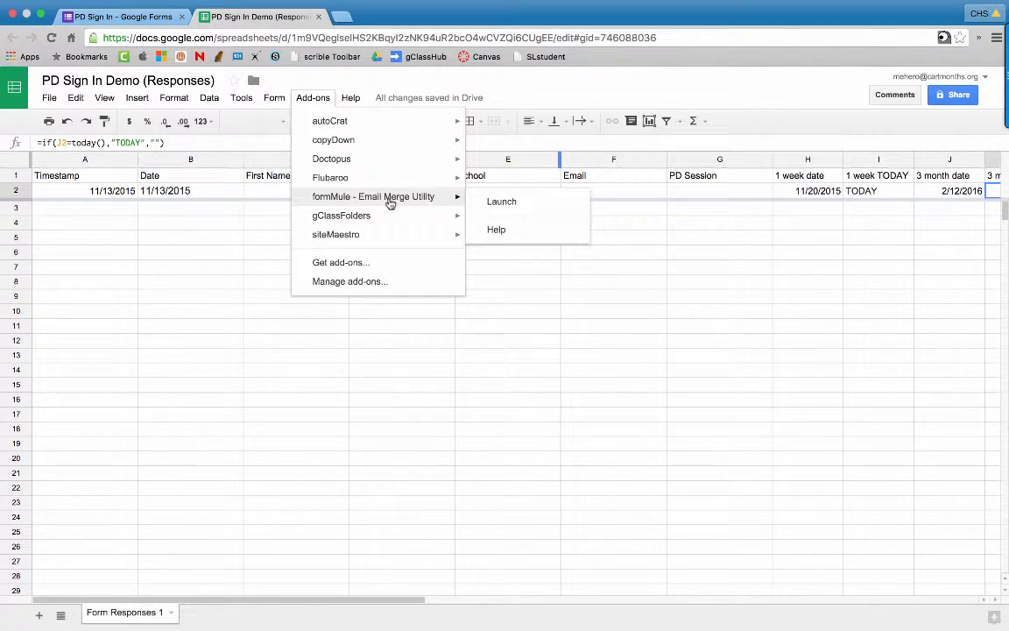
pyautogui.click(499, 207)
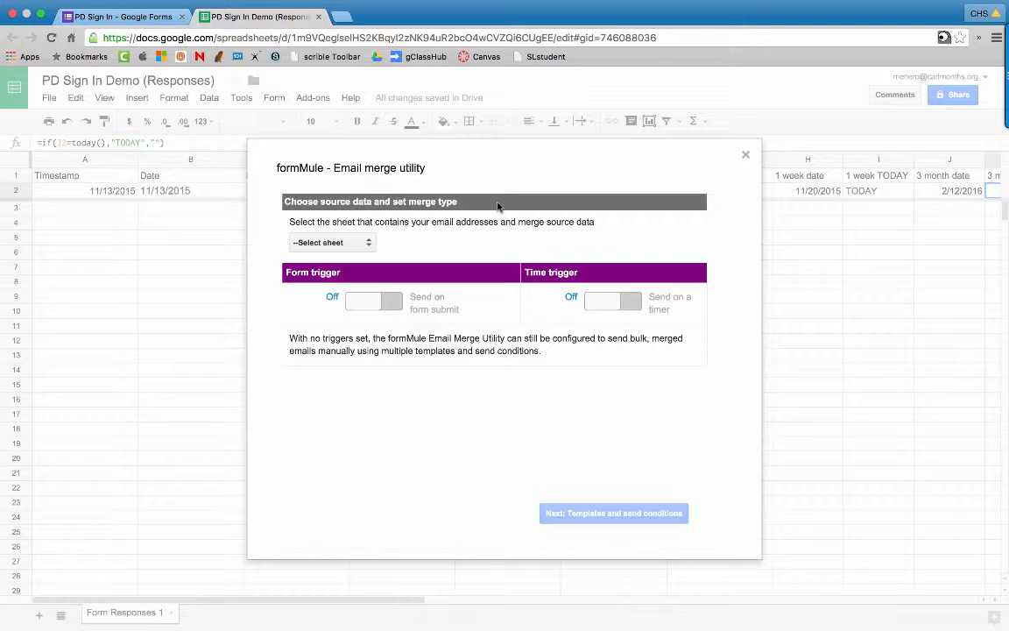
# Step: Use Form Responses 1 as the merge source and save a daily 6am–7am send timer
pyautogui.click(307, 242)
pyautogui.click(338, 252)
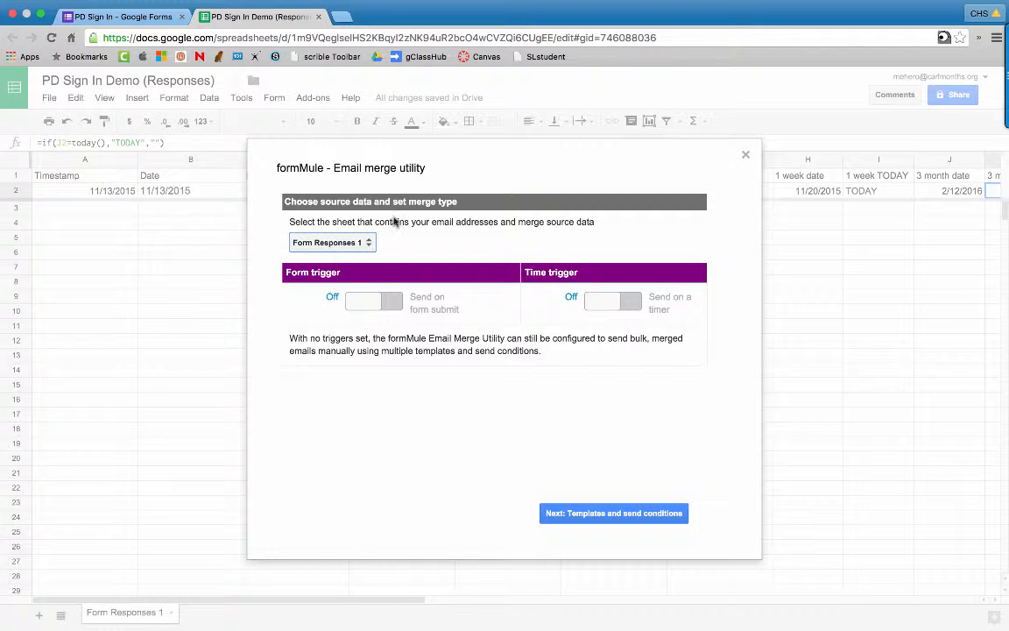
pyautogui.click(605, 301)
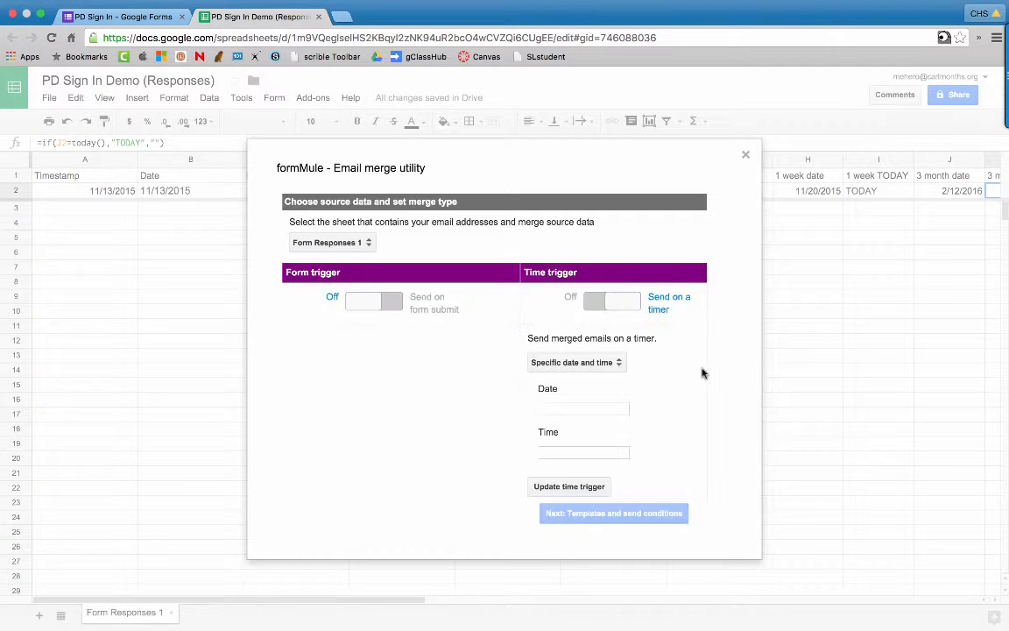
pyautogui.click(606, 364)
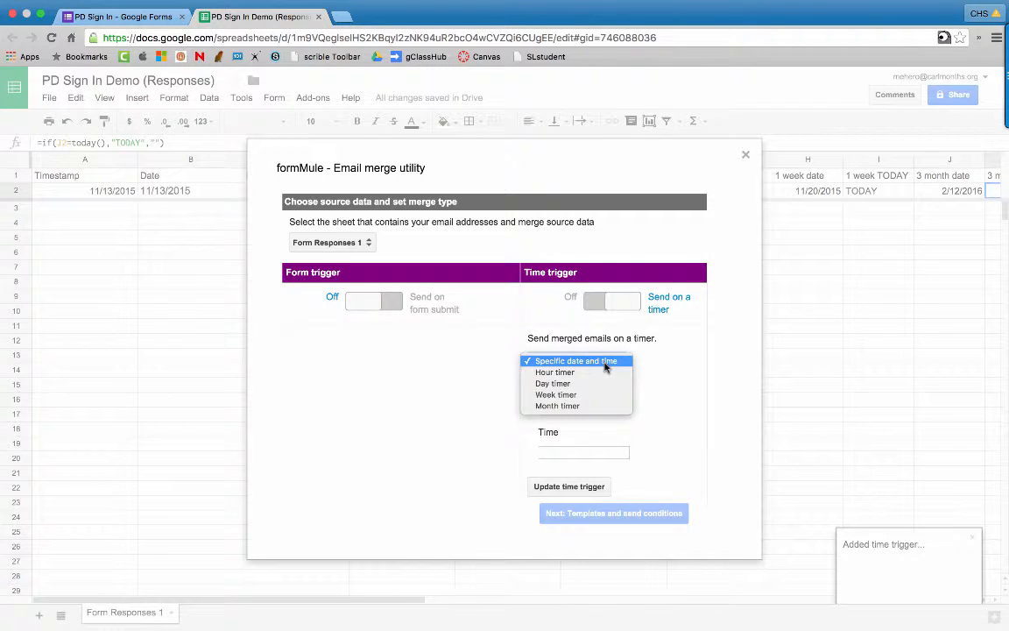
pyautogui.click(567, 384)
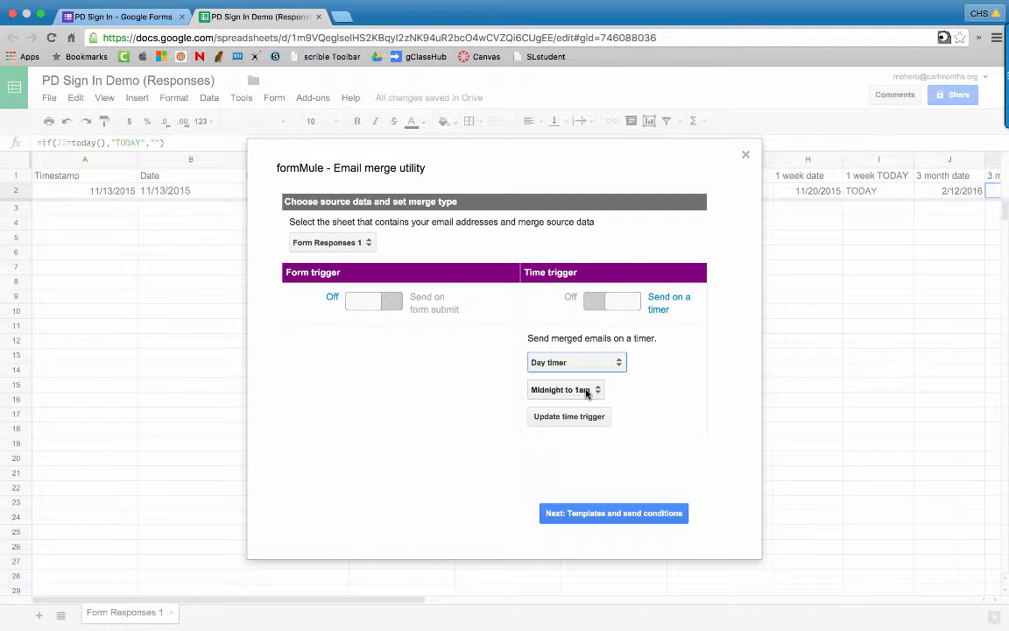
pyautogui.click(587, 392)
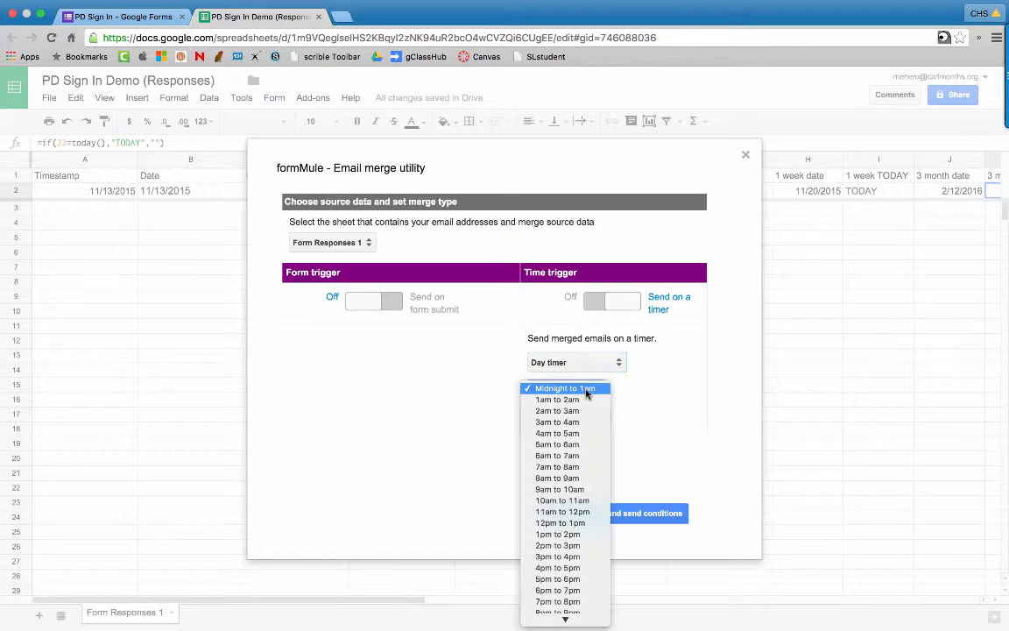
pyautogui.click(584, 456)
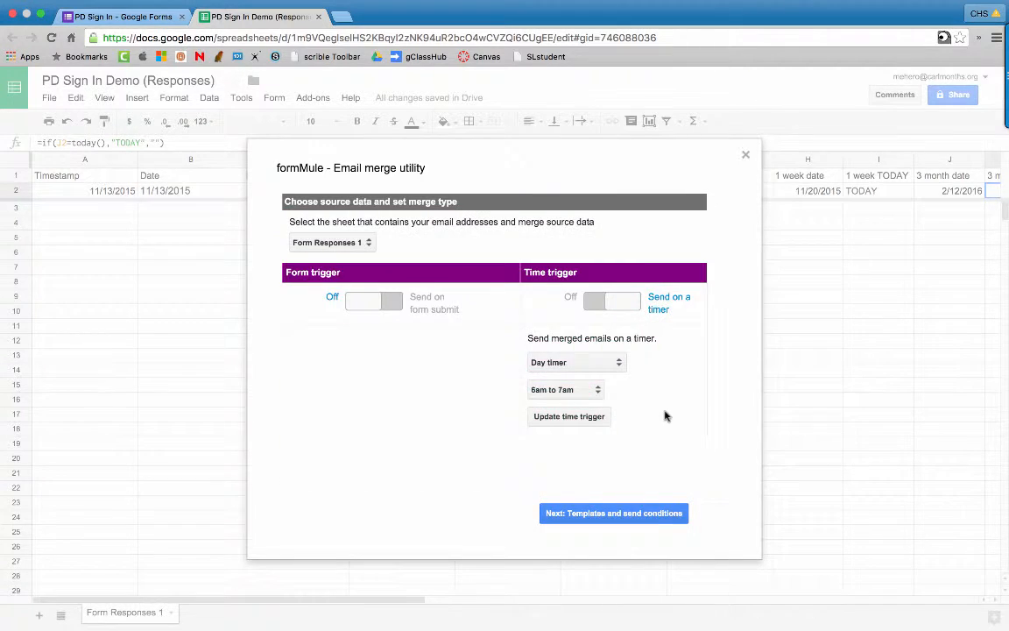
pyautogui.click(592, 417)
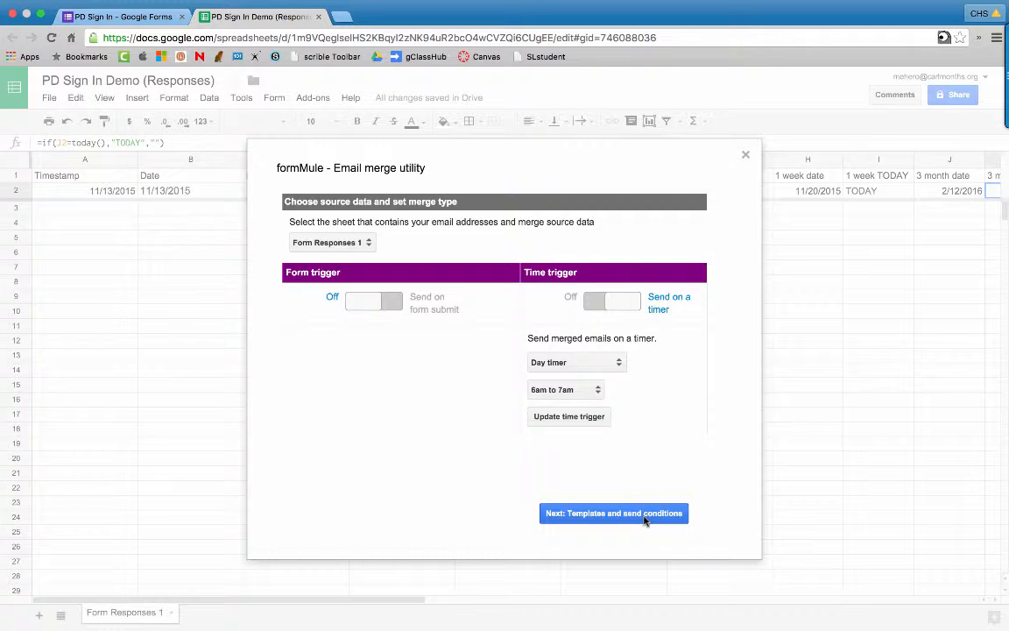
pyautogui.click(645, 518)
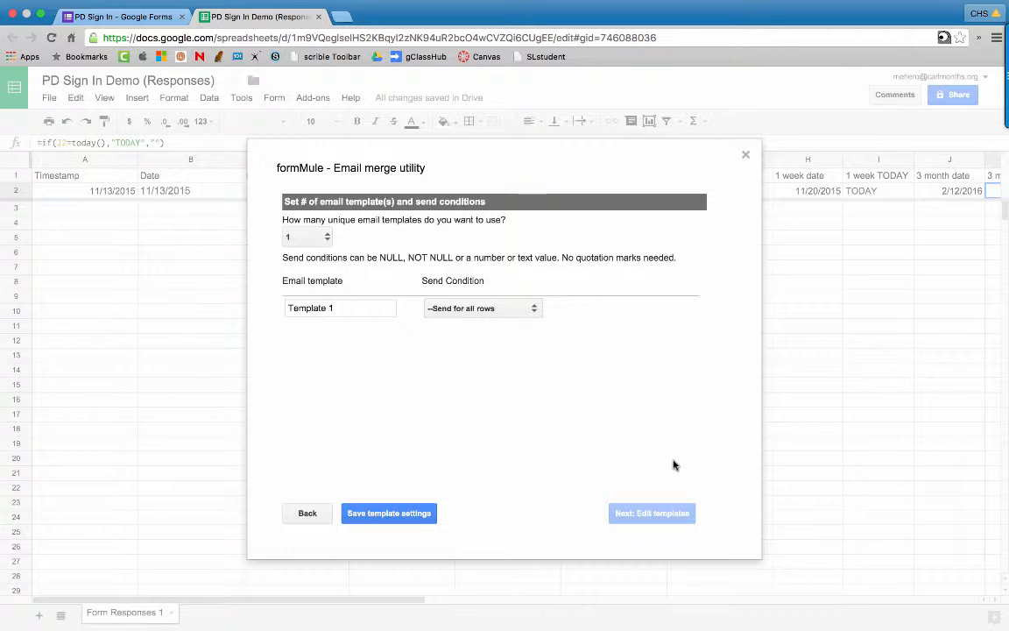
# Step: Set formMule to two email templates named '1 Week' and '3 Month'
pyautogui.click(324, 238)
pyautogui.click(311, 246)
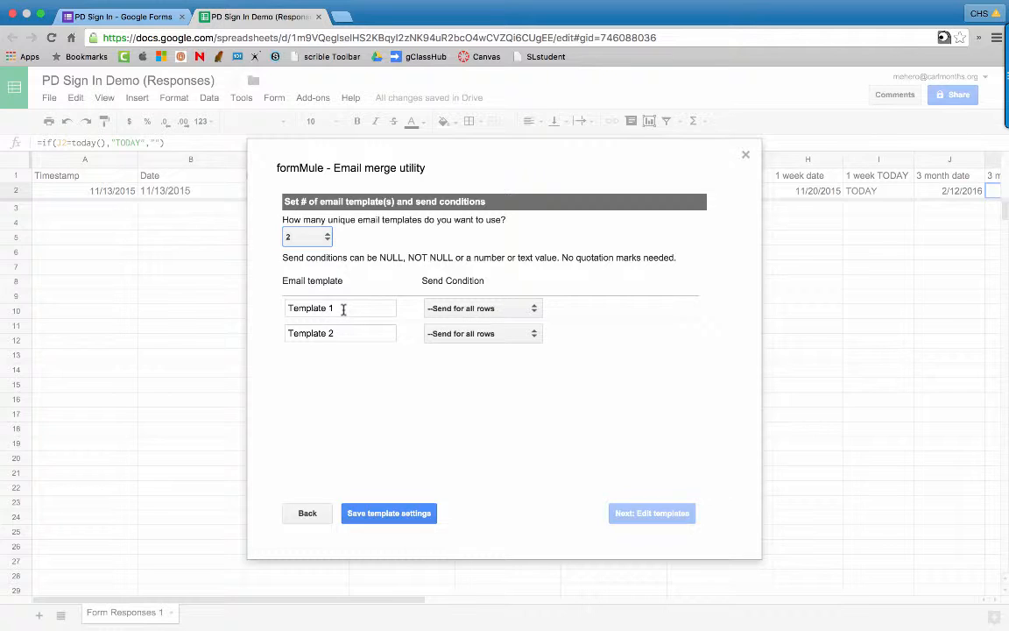
pyautogui.moveTo(343, 309); pyautogui.dragTo(244, 308)
pyautogui.write('1 Week')
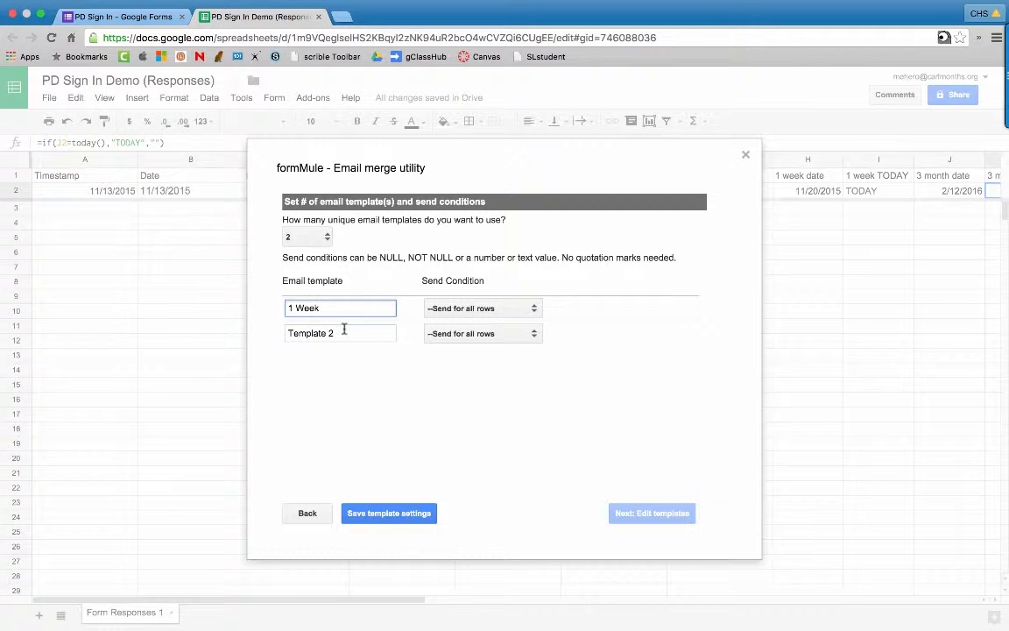
pyautogui.moveTo(342, 330); pyautogui.dragTo(263, 323)
pyautogui.write('3 ')
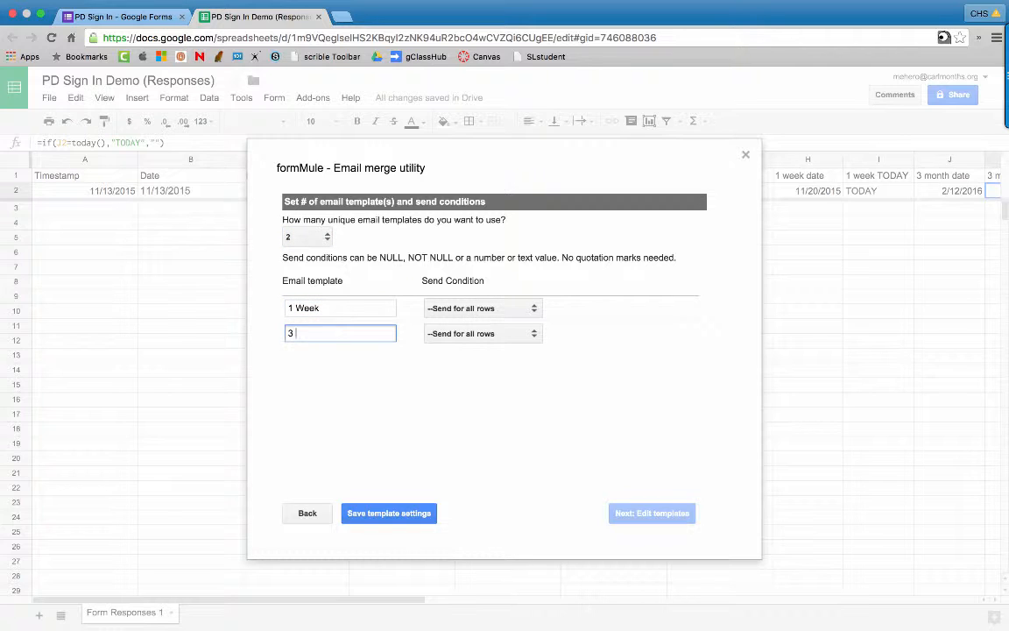
pyautogui.write('Month')
# Step: Send each template when its 1 week or 3 month TODAY column equals TODAY, and save
pyautogui.click(482, 308)
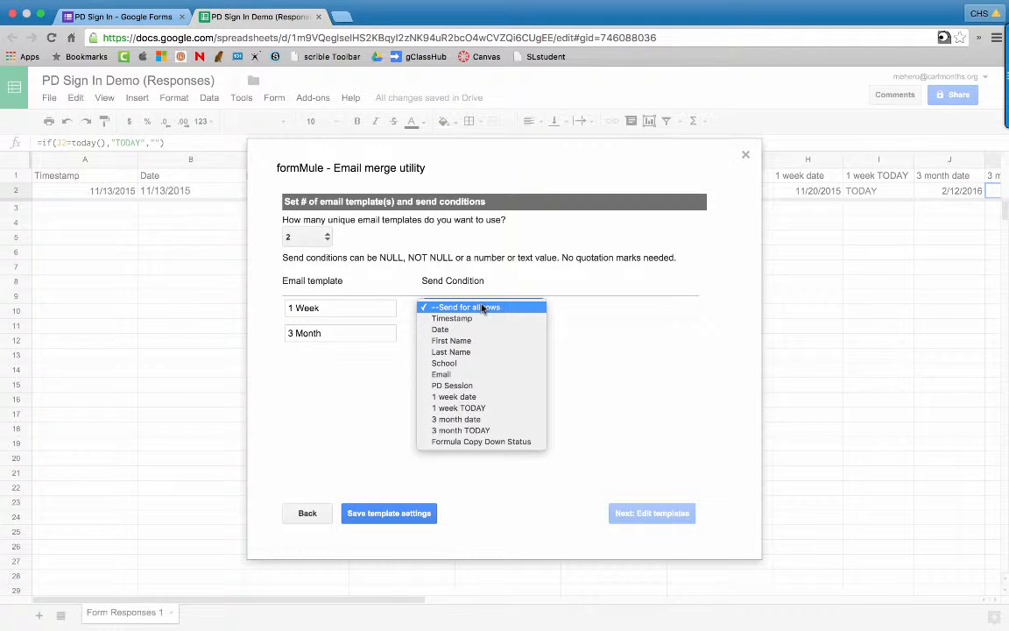
pyautogui.click(525, 408)
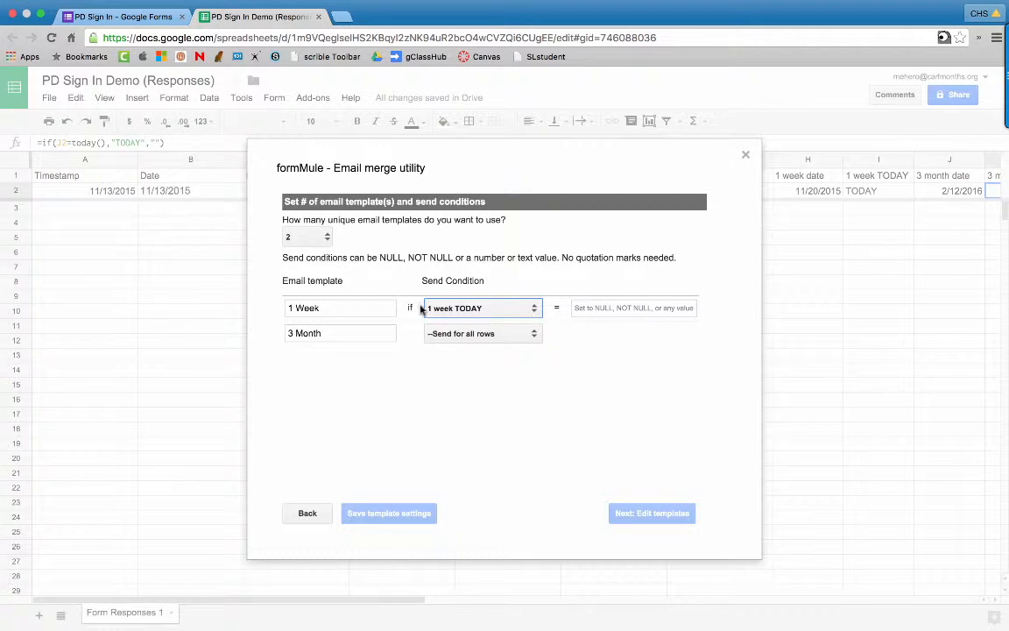
pyautogui.click(586, 307)
pyautogui.write('TODAY')
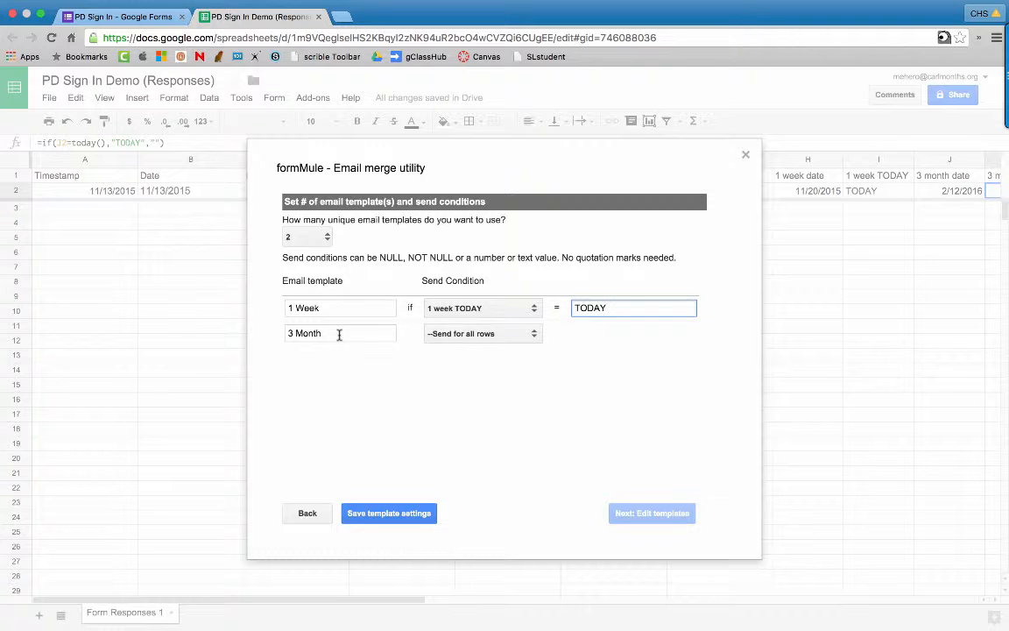
pyautogui.click(450, 336)
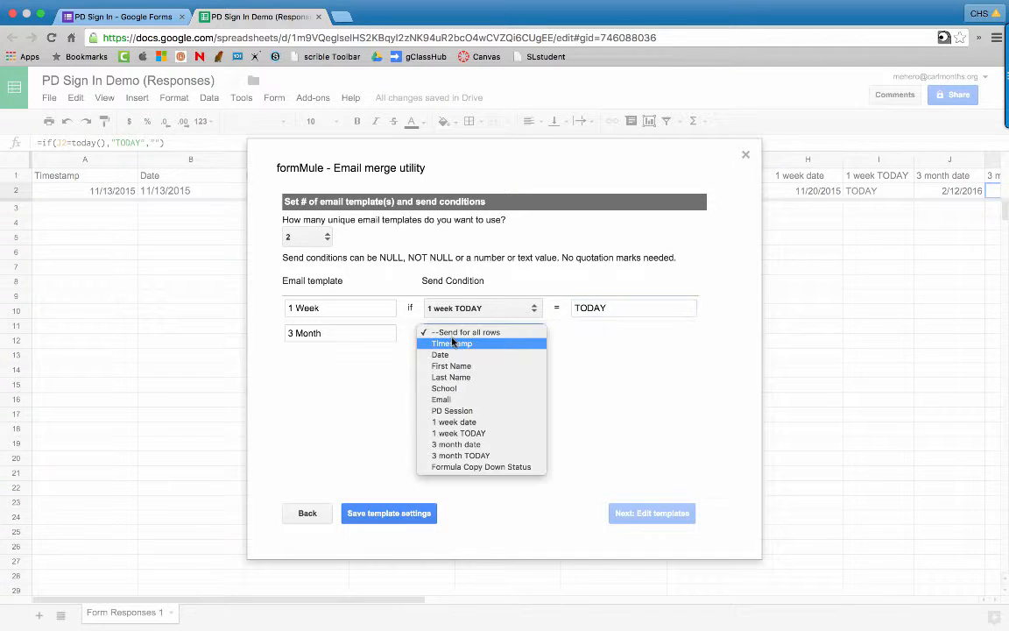
pyautogui.click(471, 456)
pyautogui.click(596, 333)
pyautogui.write('TO')
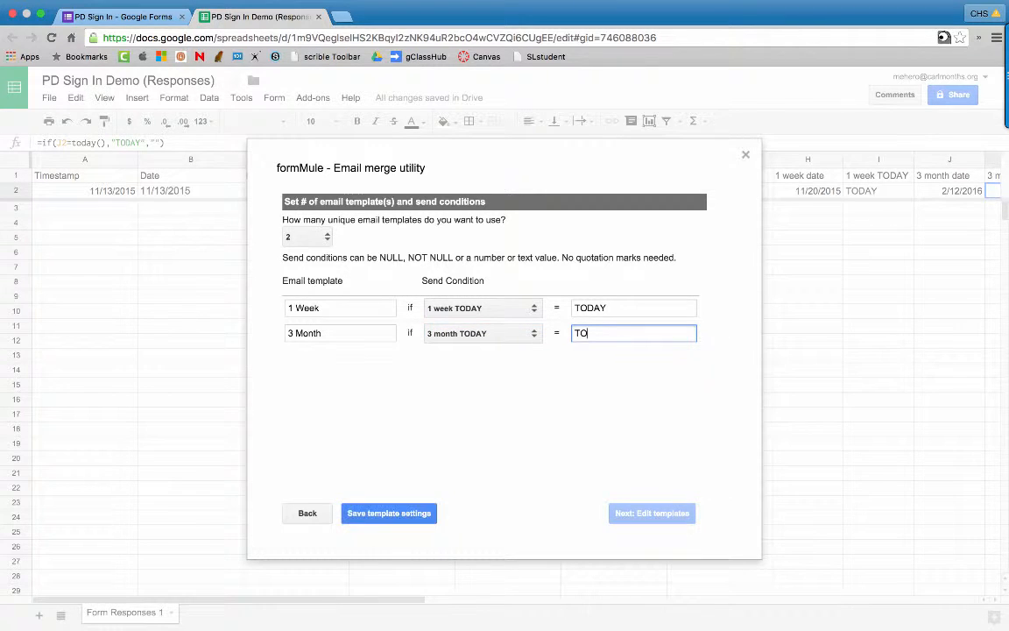
pyautogui.write('DAY')
pyautogui.click(390, 513)
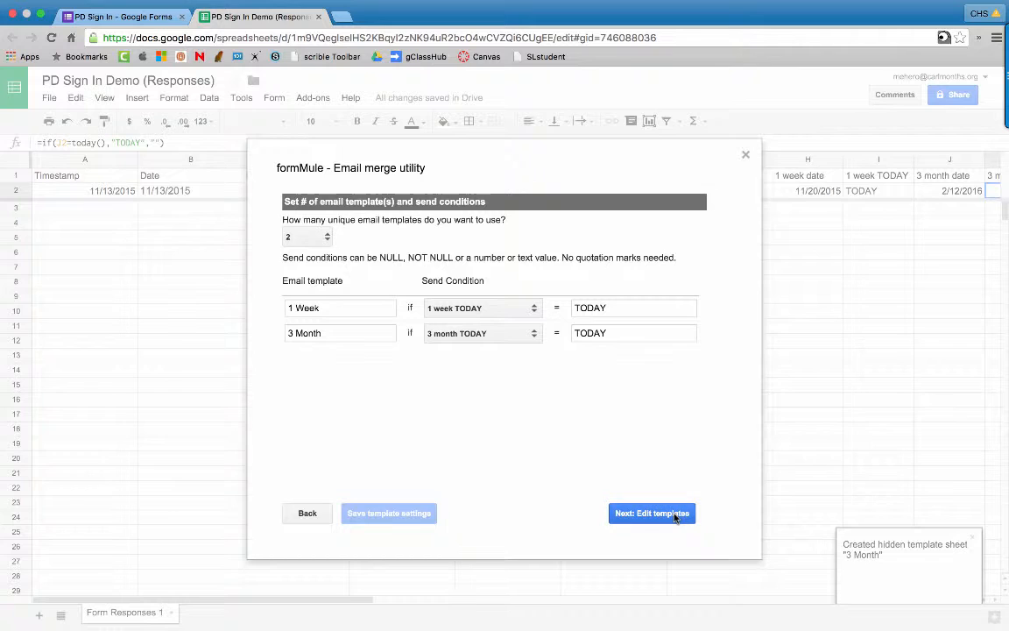
pyautogui.click(651, 513)
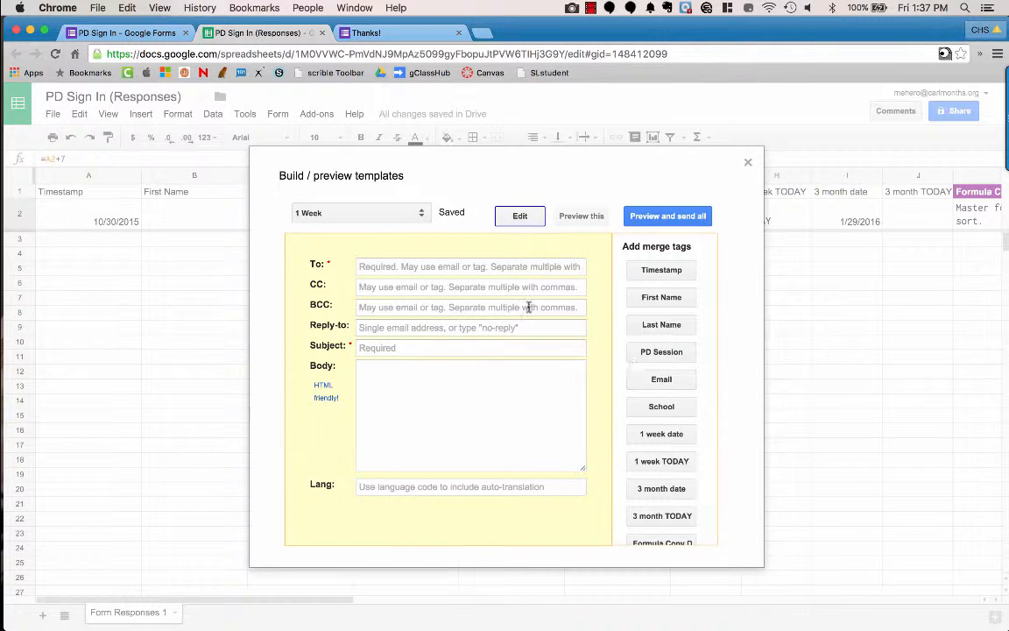
# Step: Address the 1 Week email to <<Email>> with subject 'Thank you for attending "<<PD Session>>" last week'
pyautogui.click(512, 266)
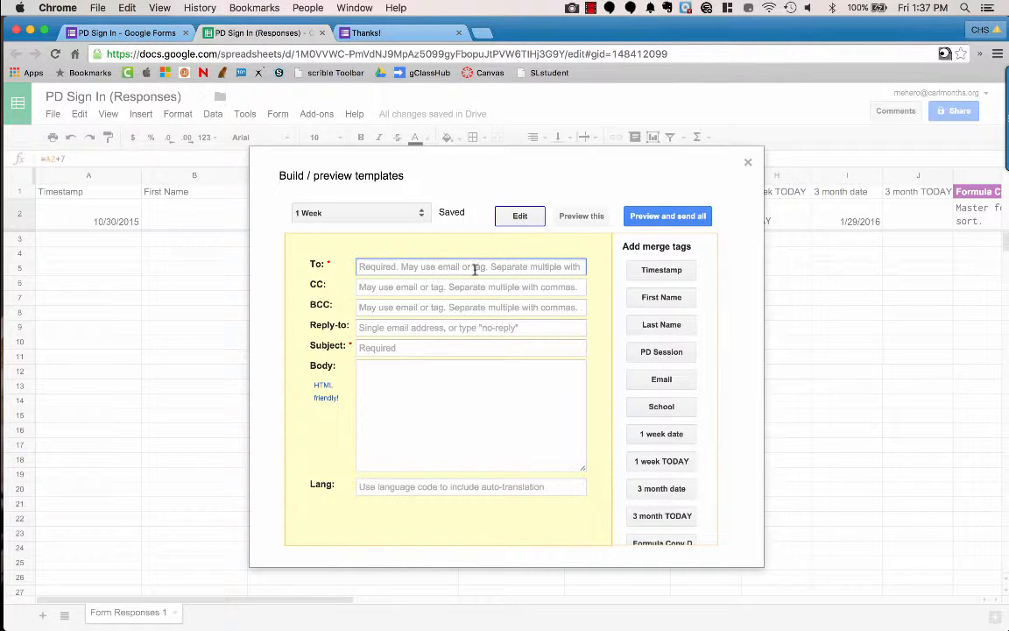
pyautogui.click(664, 383)
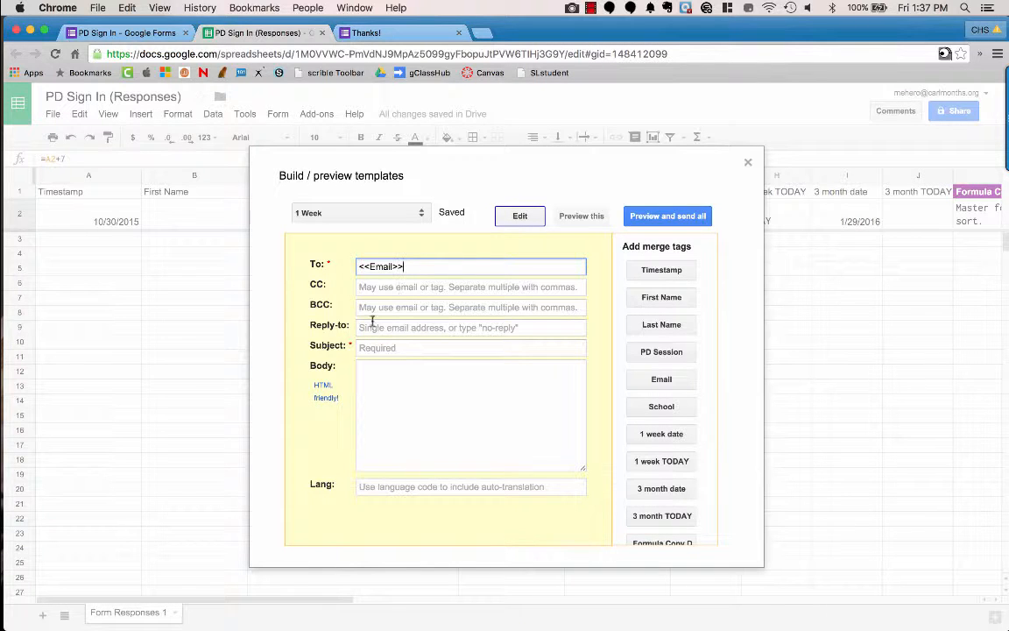
pyautogui.click(363, 348)
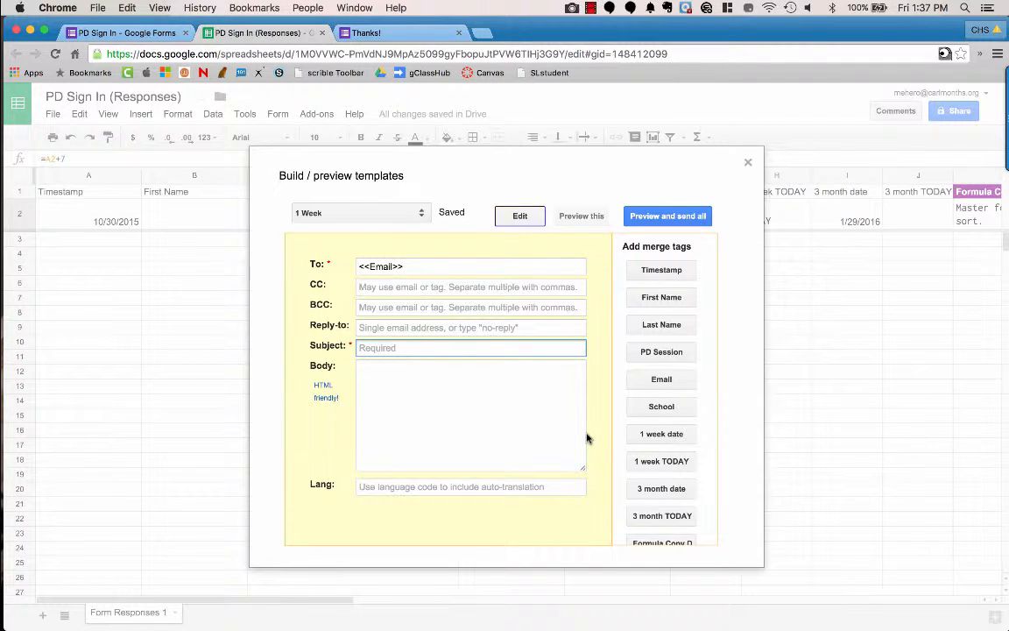
pyautogui.write('Thank you for attending')
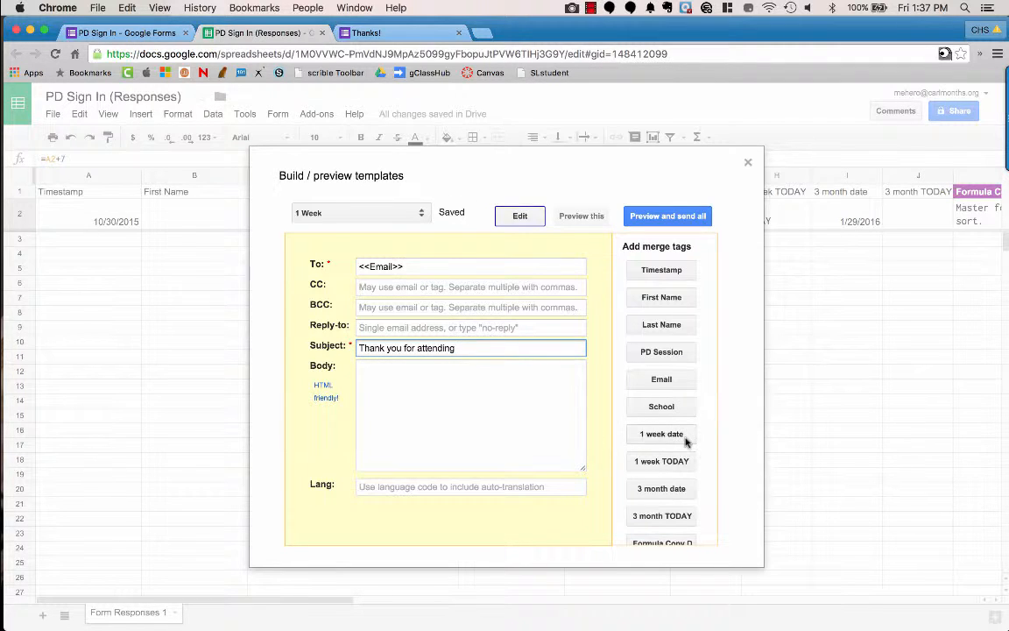
pyautogui.scroll(-3, 686, 442)
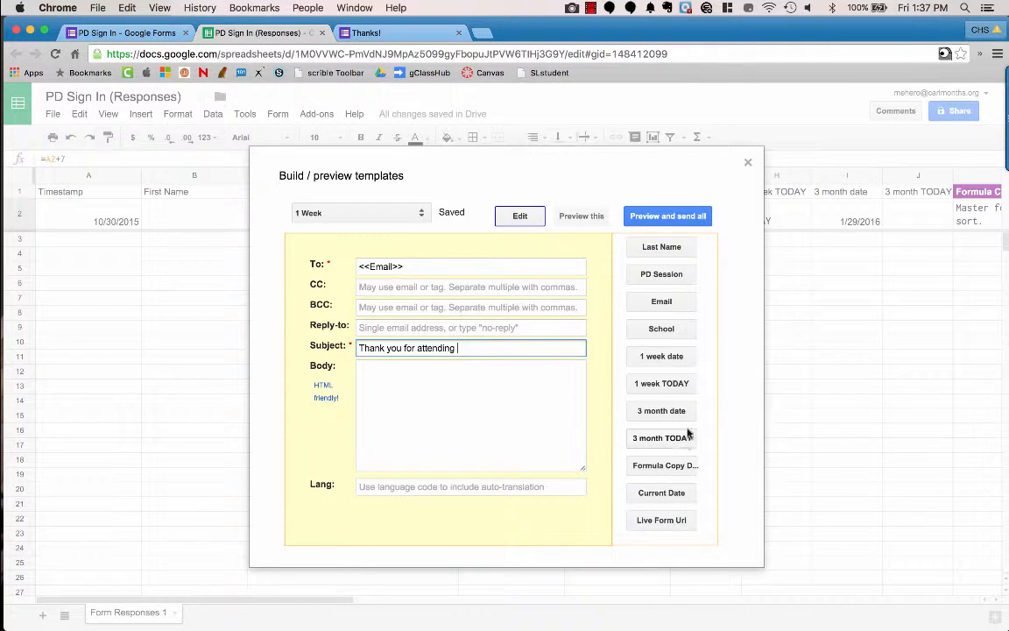
pyautogui.scroll(3, 690, 350)
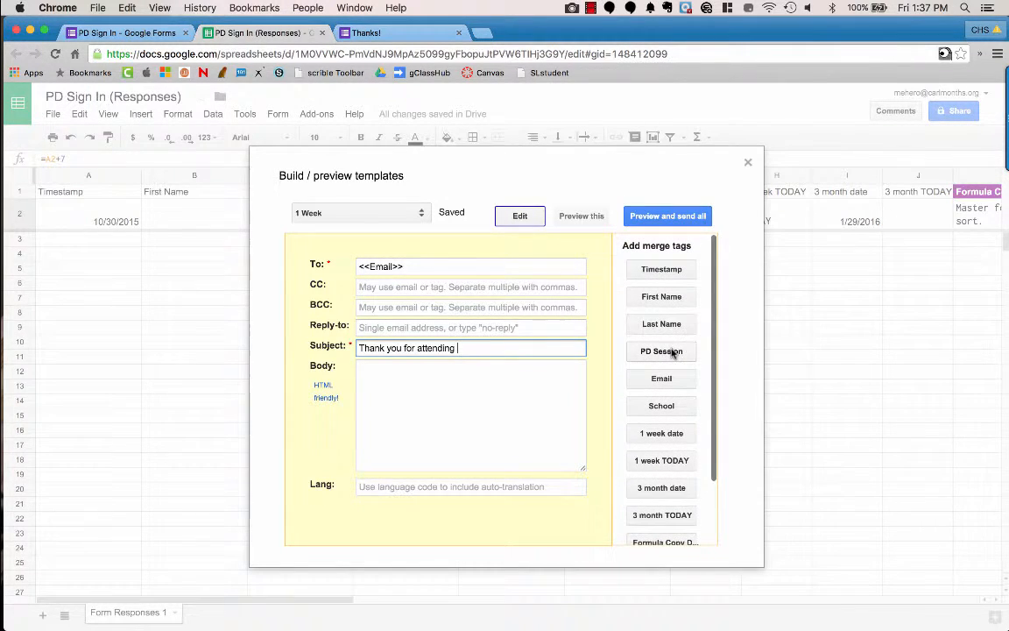
pyautogui.click(674, 351)
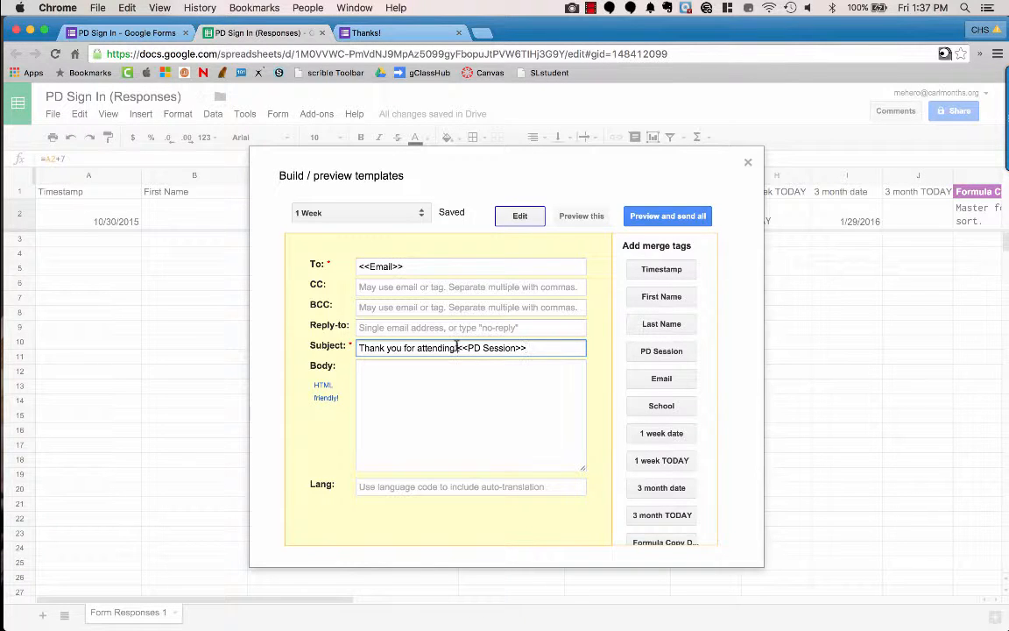
pyautogui.write('"')
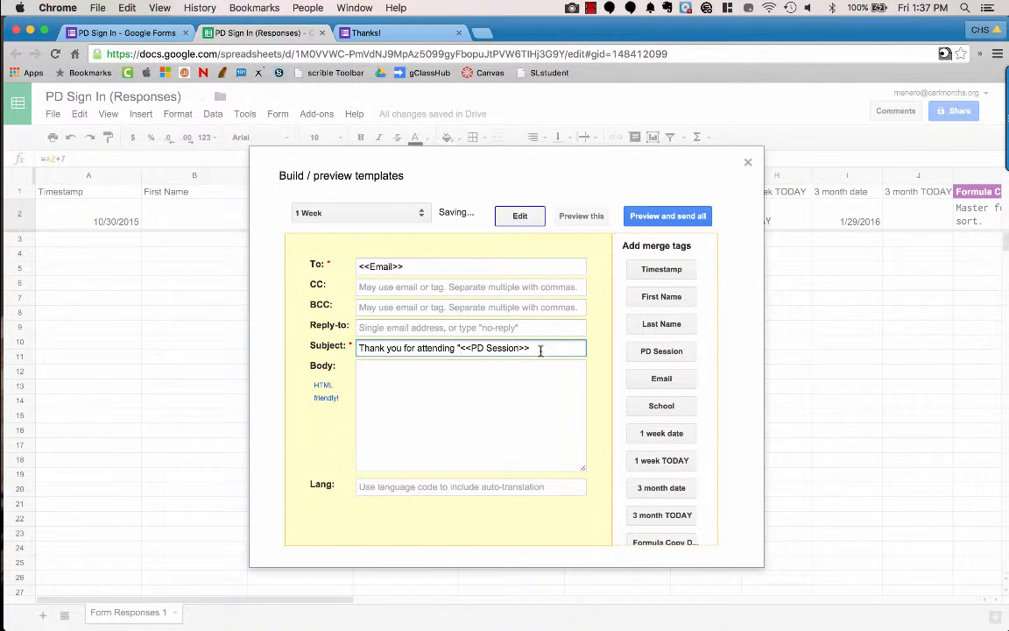
pyautogui.write('" la')
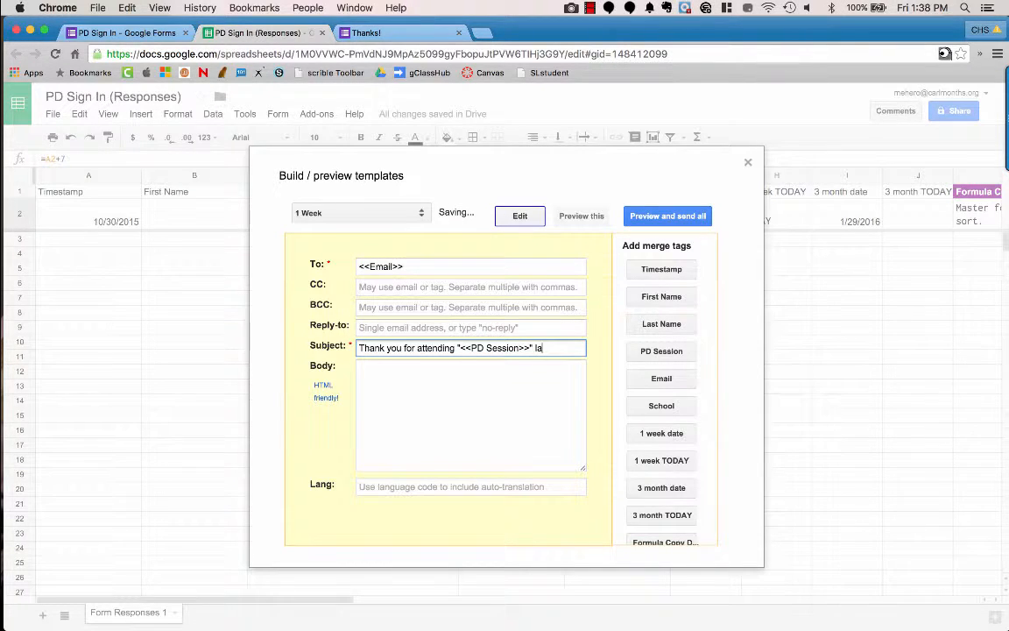
pyautogui.write('st week')
# Step: Start the email body with the <<First Name>> tag followed by a comma
pyautogui.click(461, 382)
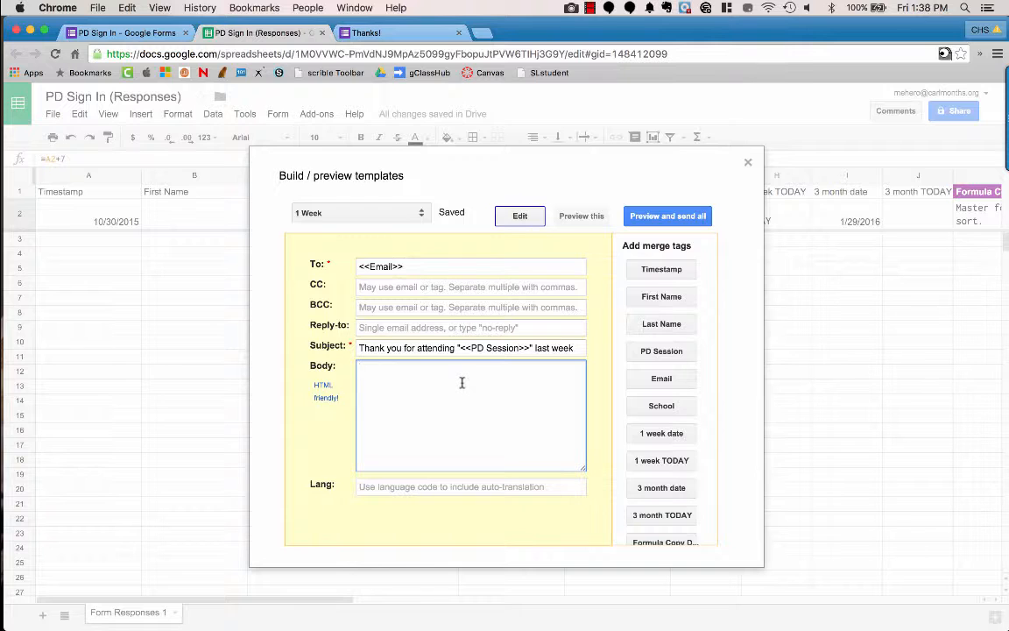
pyautogui.click(656, 296)
pyautogui.moveTo(408, 368); pyautogui.dragTo(359, 368)
pyautogui.press('BackSpace')
pyautogui.click(432, 369)
pyautogui.write(',')
# Step: Bring up the example 'Thanks for attending "WeVideo: Part 1"' email in Gmail
pyautogui.hotkey('ctrl', 'Right')
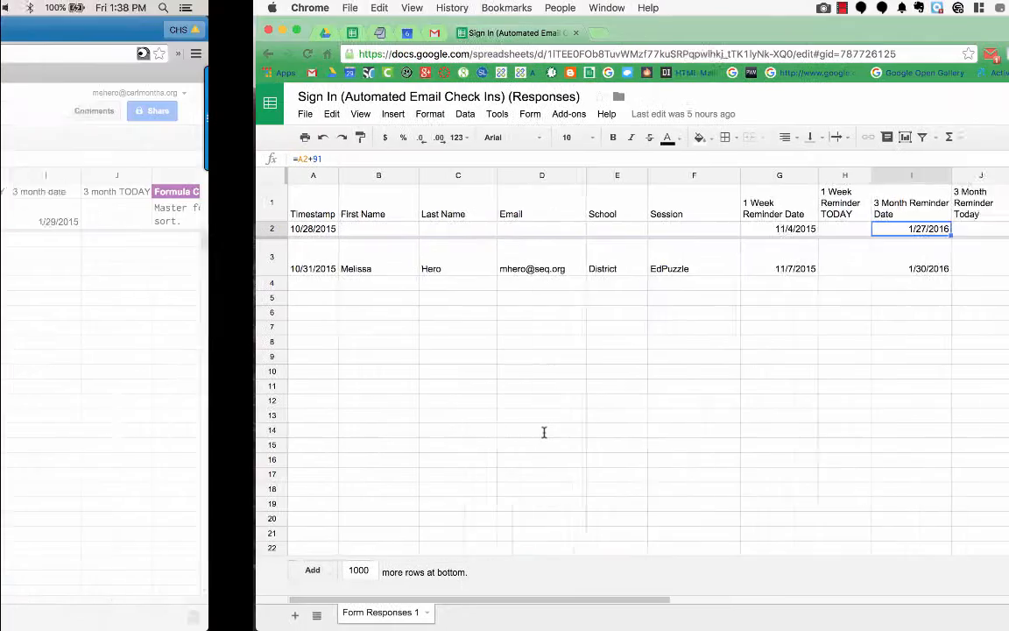
pyautogui.hotkey('ctrl', 'shift', 'Tab')
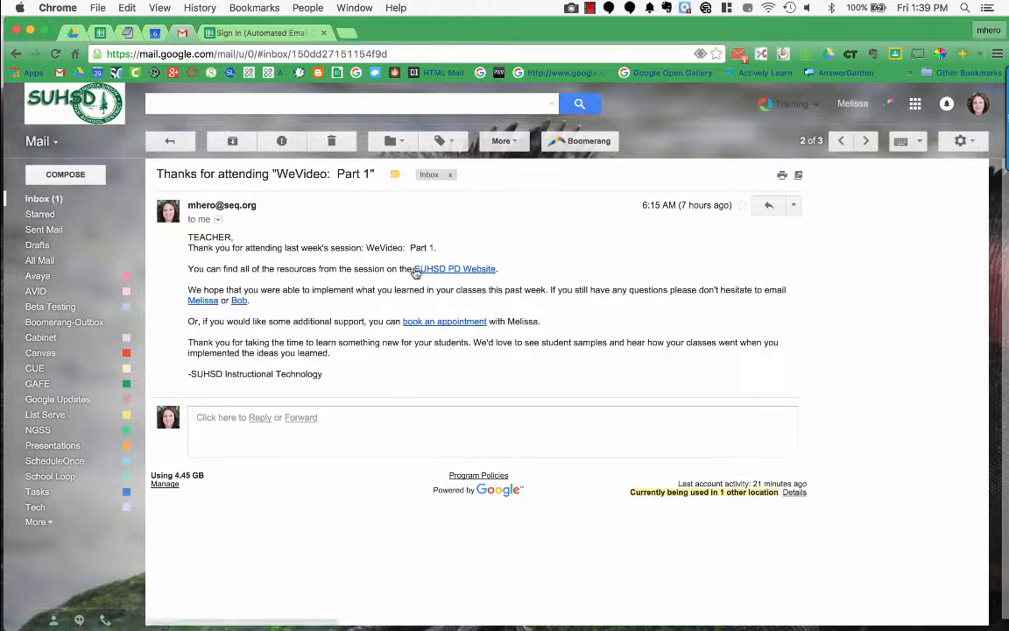
# Step: Test the sample email's SUHSD PD Website and mailto links, discarding the unsent test message
pyautogui.click(463, 272)
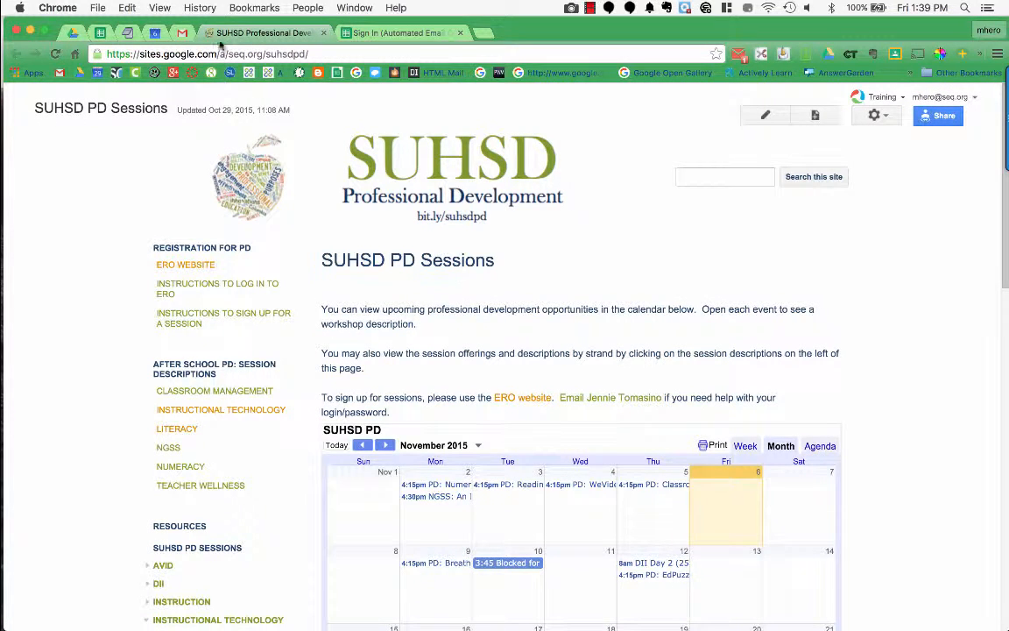
pyautogui.click(174, 33)
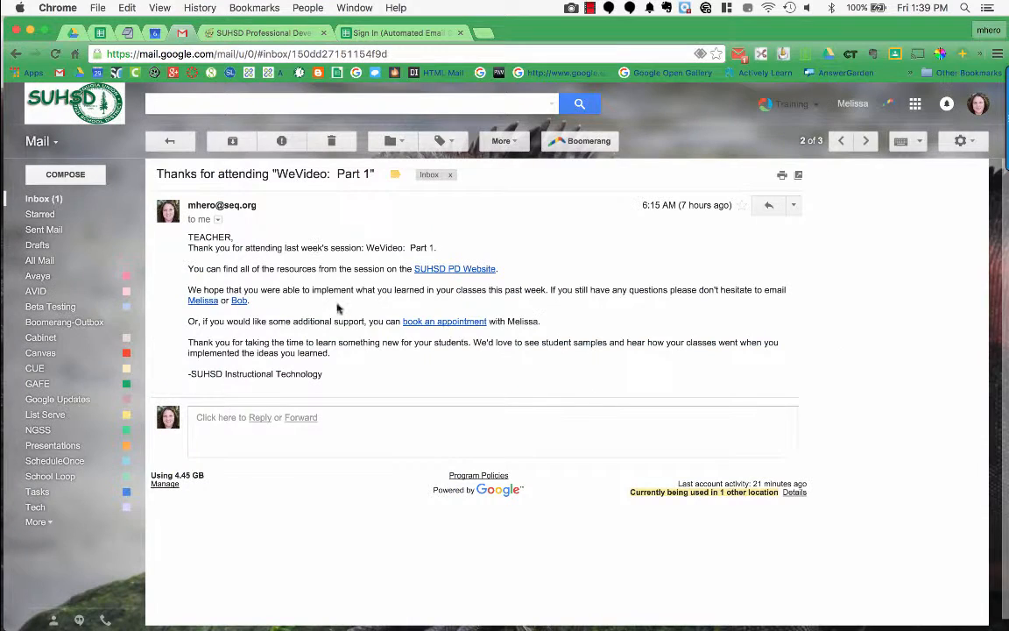
pyautogui.click(201, 301)
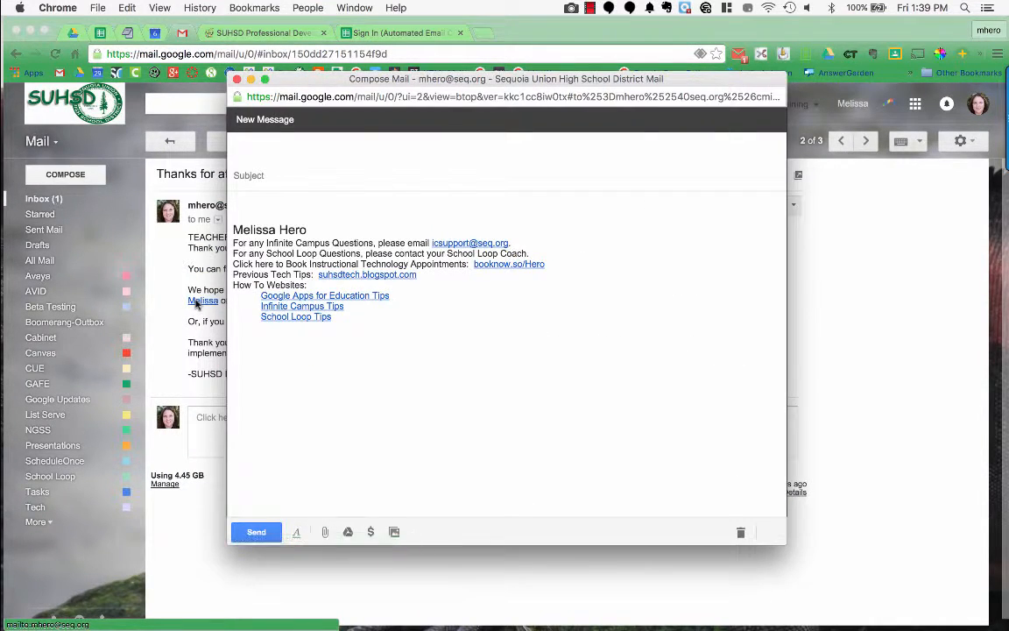
pyautogui.click(237, 79)
pyautogui.click(593, 231)
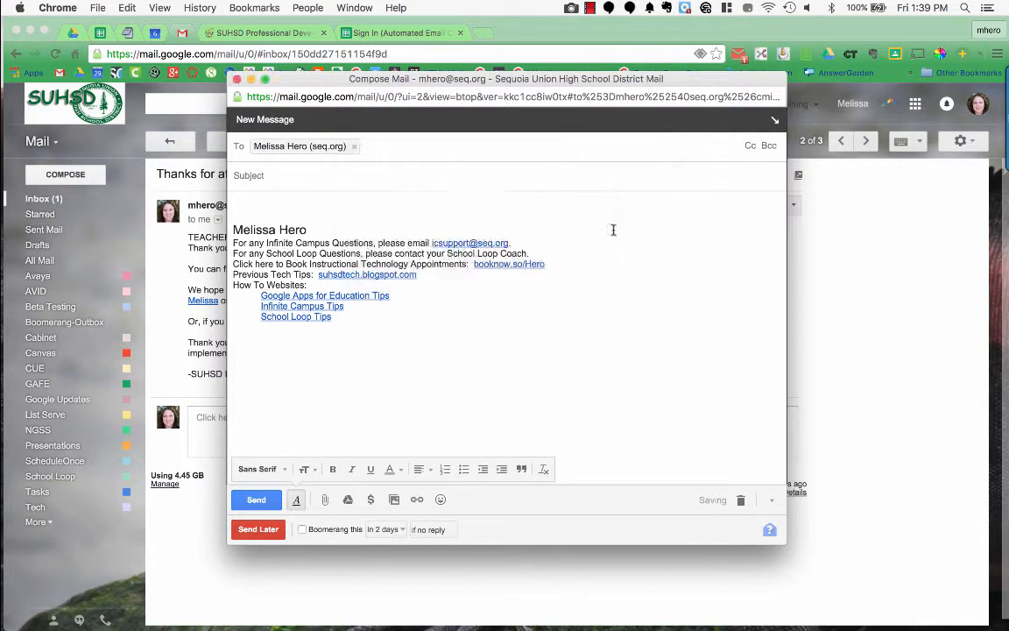
pyautogui.hotkey('ctrl', 'Left')
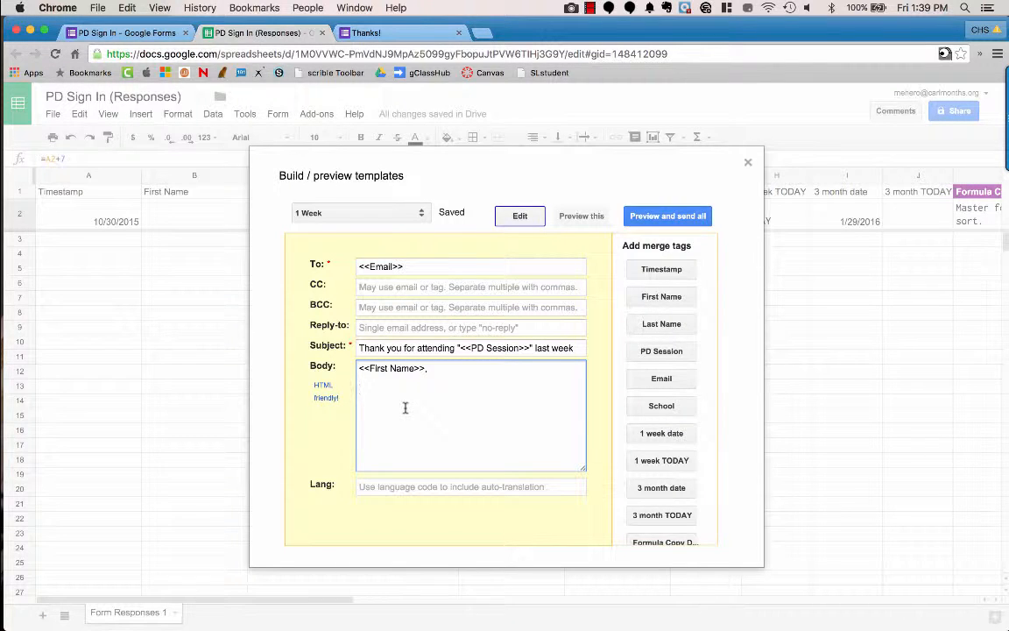
# Step: Start the body with 'Thanks for attending the PD Session:' followed by the <<PD Session>> tag
pyautogui.write('Thanks for attending the')
pyautogui.scroll(-3, 668, 384)
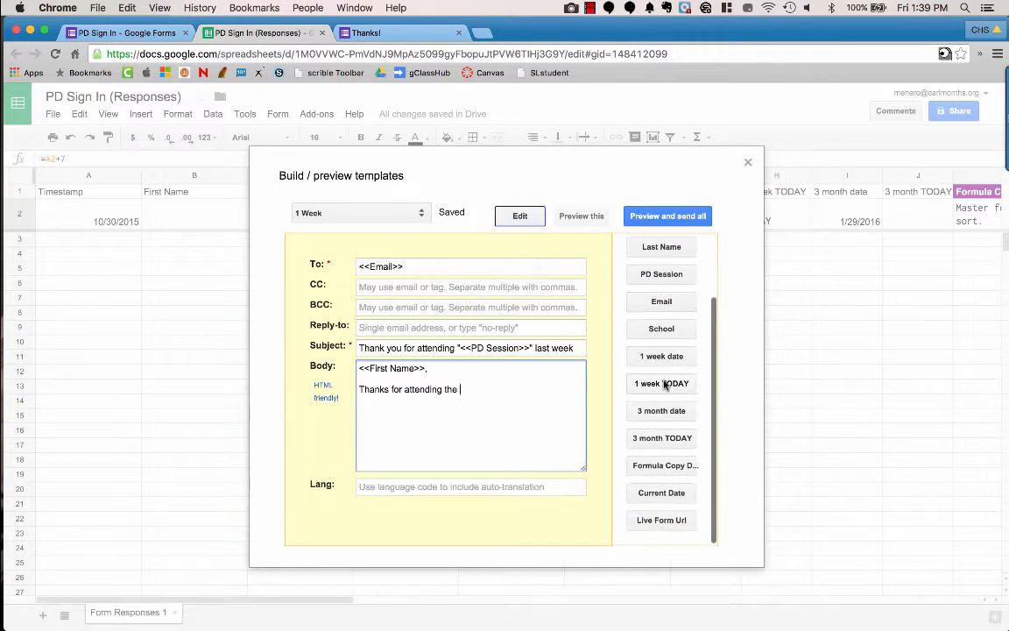
pyautogui.scroll(2, 670, 373)
pyautogui.write('PD Session:')
pyautogui.click(676, 329)
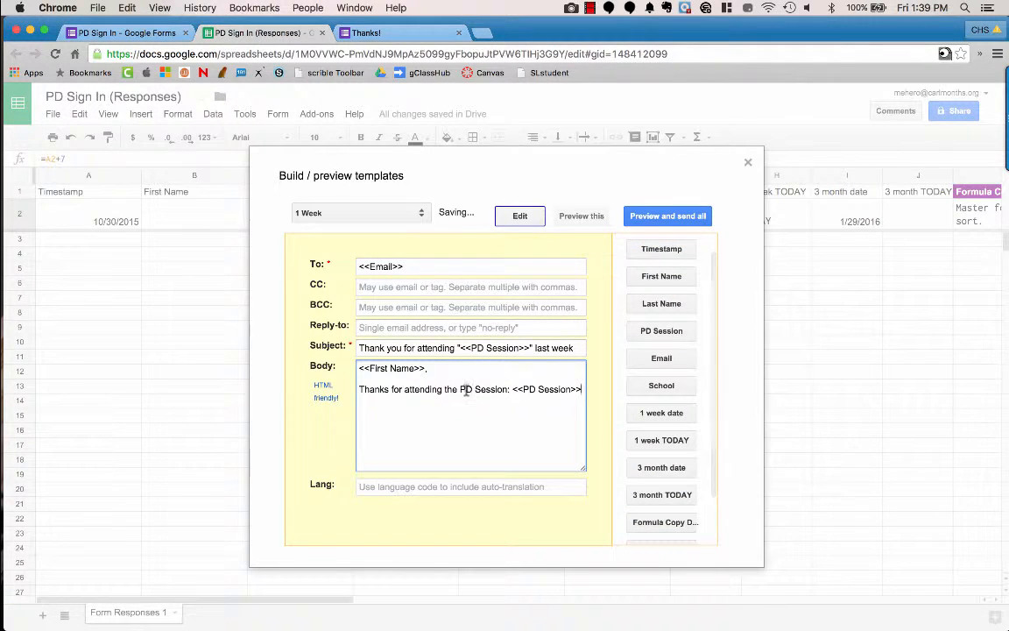
# Step: Replace the label with a quoted "<<PD Session>>" and add 'workshop last week. You can find the resources on the PD website.'
pyautogui.click(512, 389)
pyautogui.press('BackSpace')
pyautogui.moveTo(510, 389); pyautogui.dragTo(463, 388)
pyautogui.press('BackSpace')
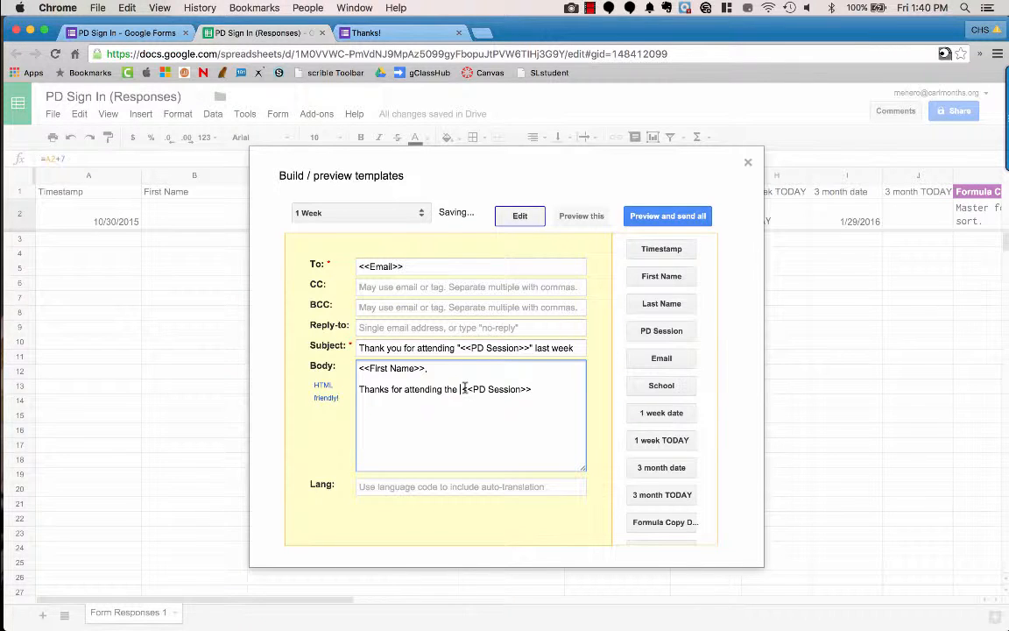
pyautogui.press('BackSpace')
pyautogui.write('"')
pyautogui.click(530, 389)
pyautogui.write('" workshop last week')
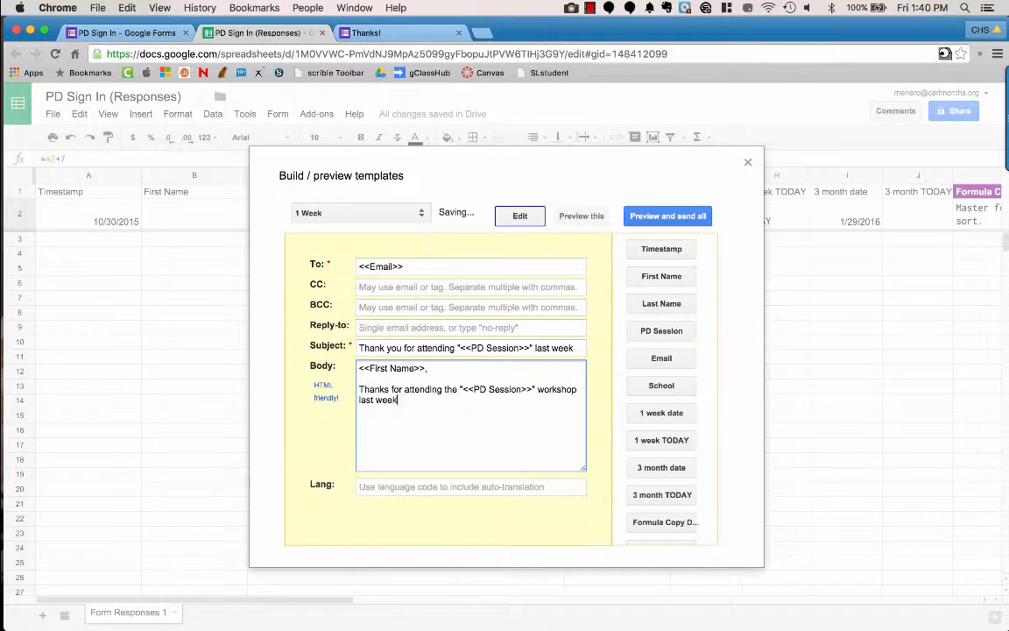
pyautogui.write('.  You can find the resources on the PD')
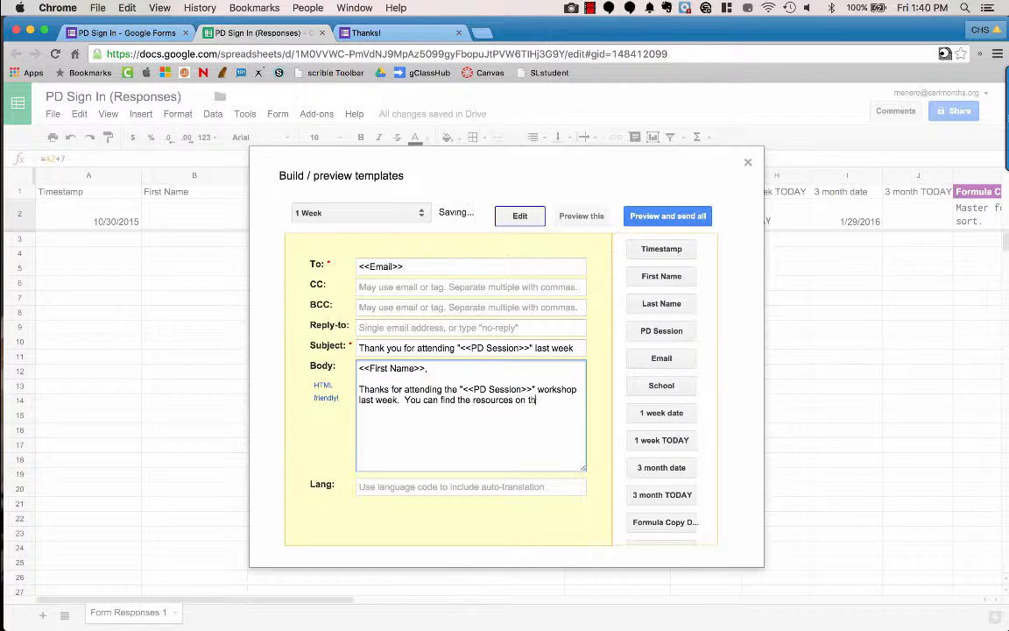
pyautogui.write(' website.')
pyautogui.moveTo(543, 400); pyautogui.dragTo(392, 412)
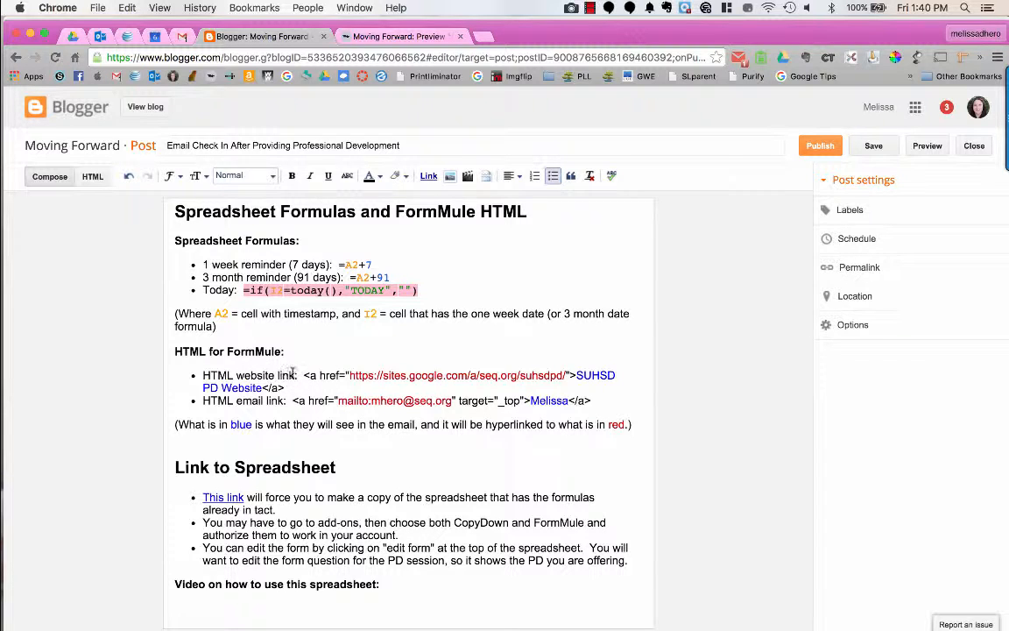
# Step: Copy the SUHSD PD Website <a href> link code from the Blogger post
pyautogui.moveTo(304, 374); pyautogui.dragTo(288, 387)
pyautogui.press('super+c')
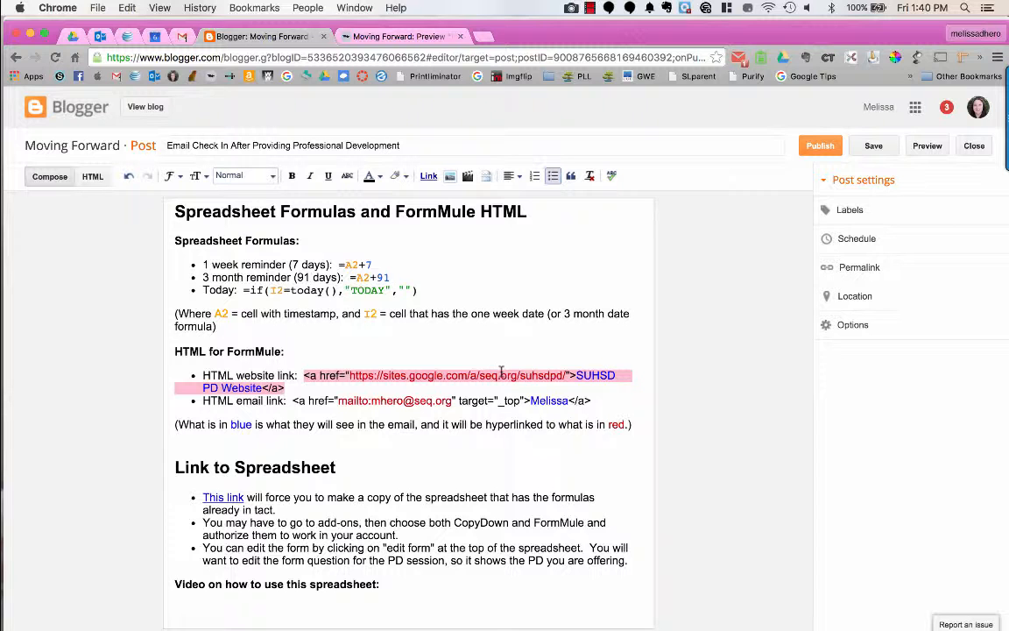
pyautogui.hotkey('ctrl', 'Right')
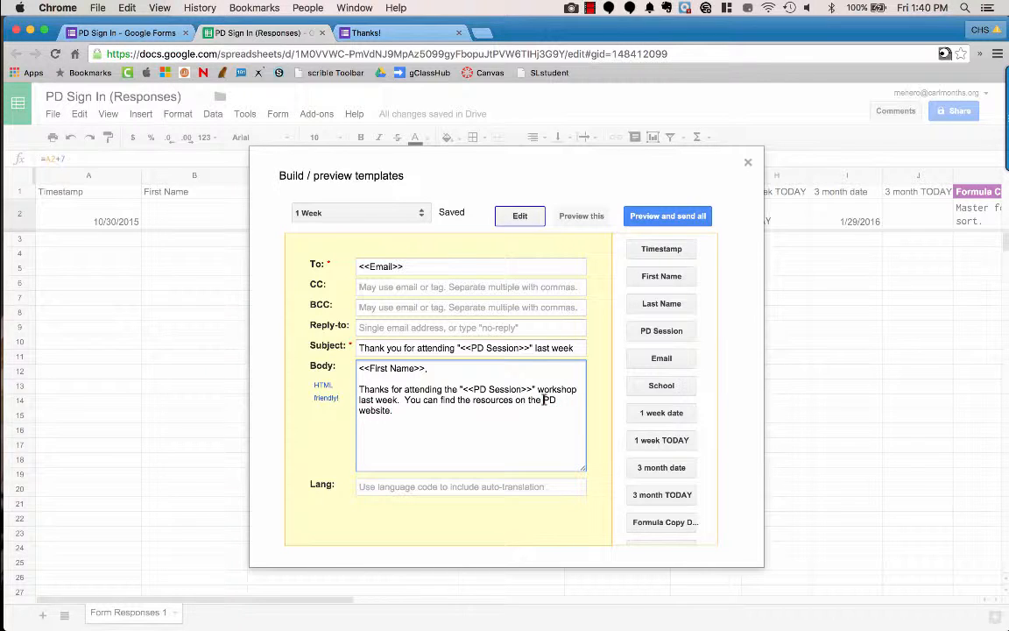
# Step: Swap 'PD website.' for the pasted HTML link and add a line inviting questions by email to the contact
pyautogui.press('BackSpace')
pyautogui.press('super+v')
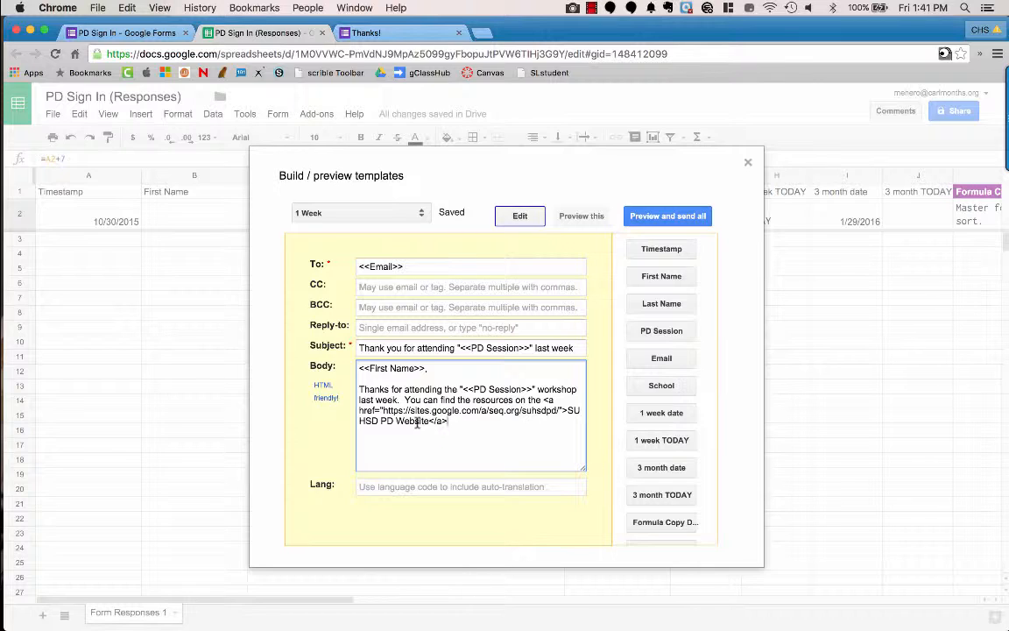
pyautogui.write('.')
pyautogui.press('Return')
pyautogui.press('Return')
pyautogui.write('Please email Melissa')
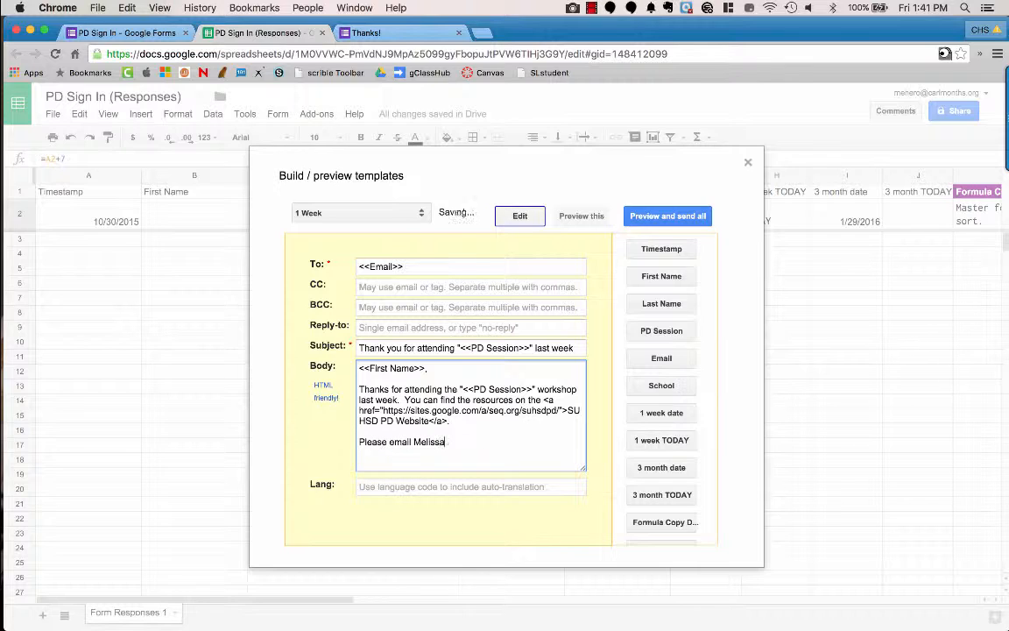
pyautogui.write(' if you have questions.')
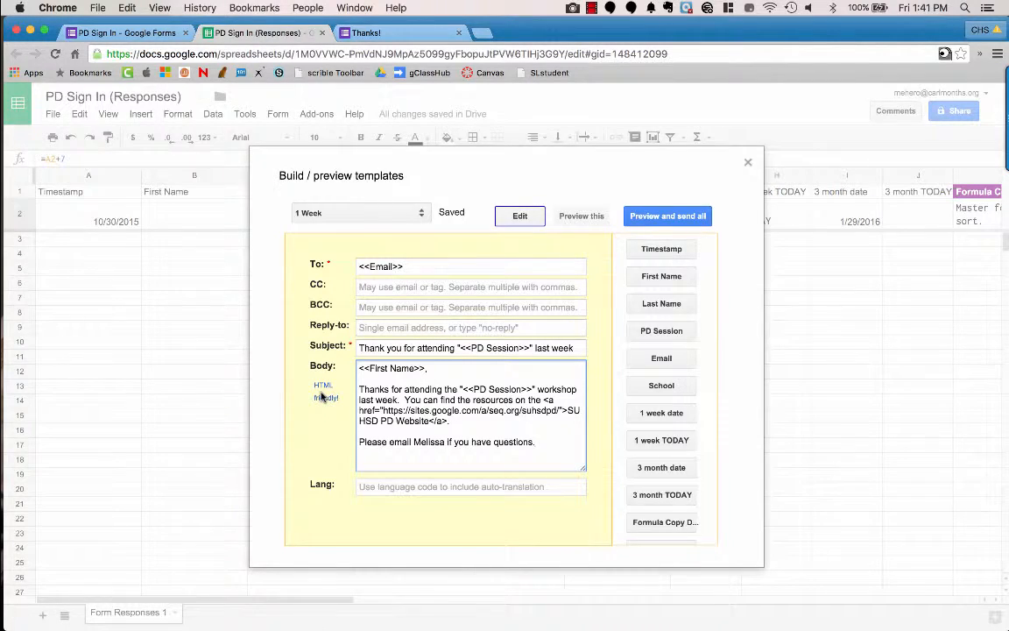
pyautogui.hotkey('ctrl', 'Left')
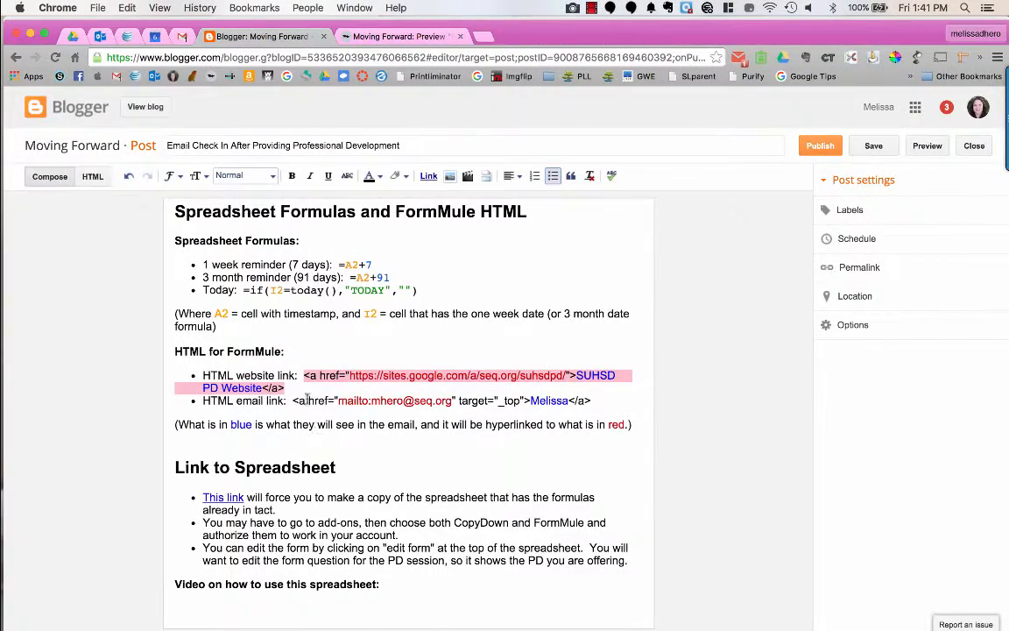
# Step: Select the HTML mailto link code under HTML for FormMule in the Blogger post
pyautogui.moveTo(295, 400); pyautogui.dragTo(593, 401)
pyautogui.press('super+c')
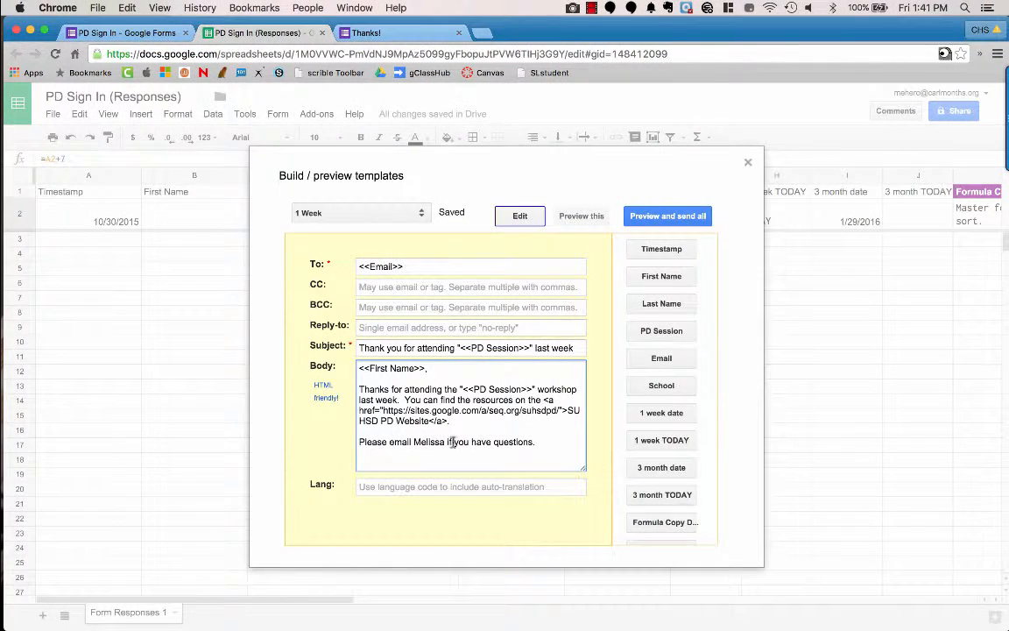
# Step: Replace the contact's name with the pasted mailto link and add a closing 'Thanks' line
pyautogui.moveTo(445, 442); pyautogui.dragTo(415, 442)
pyautogui.press('BackSpace')
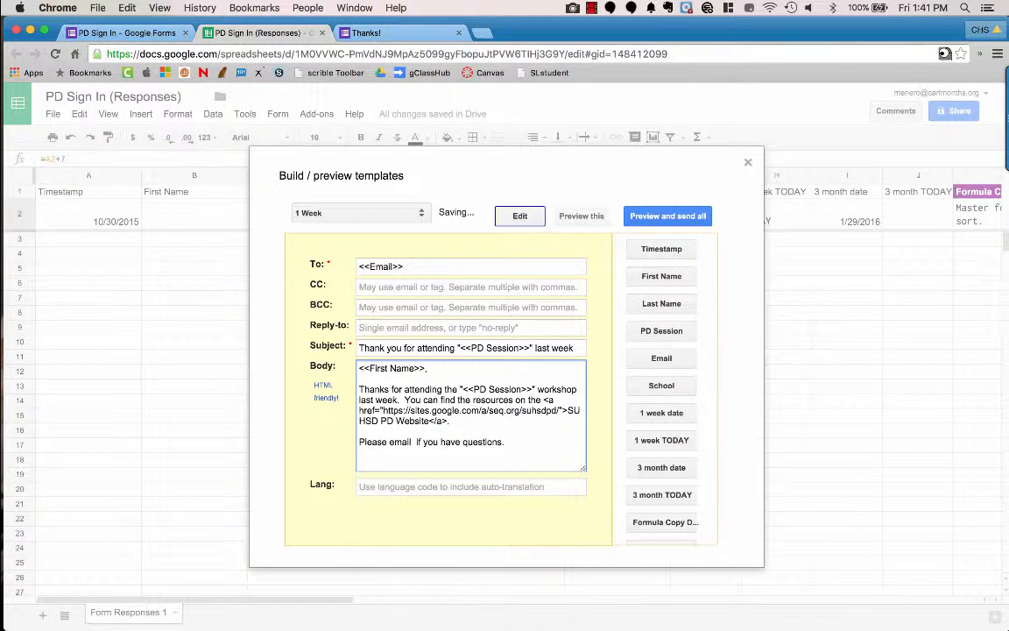
pyautogui.press('super+v')
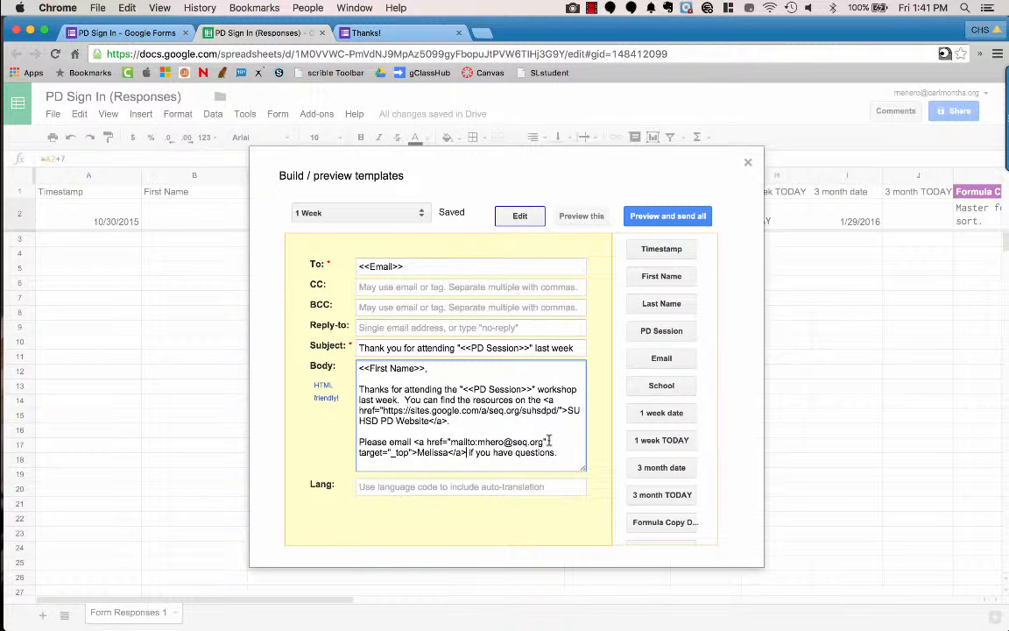
pyautogui.moveTo(544, 442); pyautogui.dragTo(479, 444)
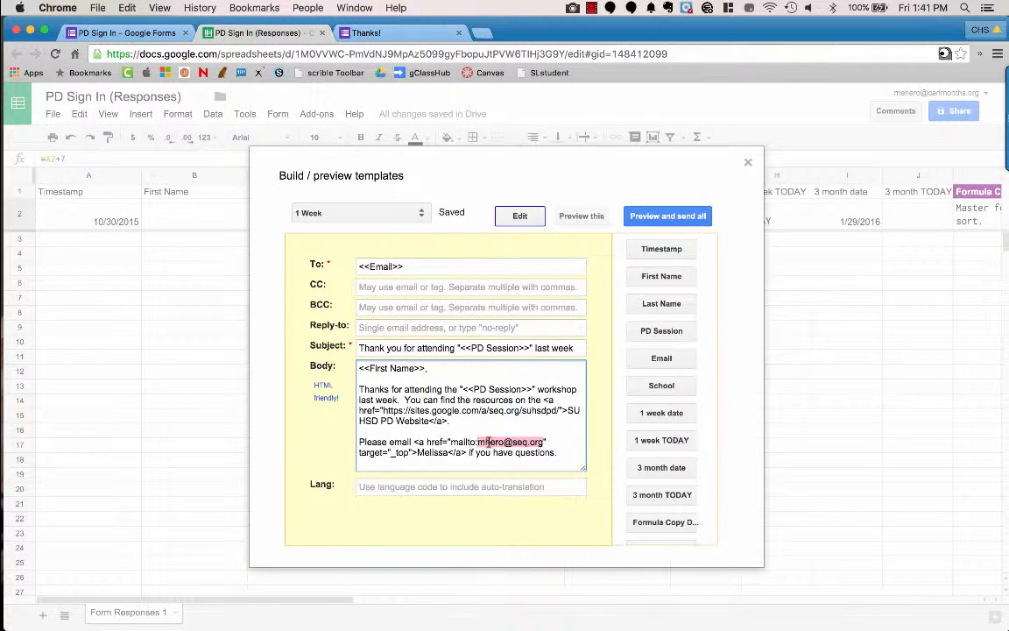
pyautogui.click(418, 452)
pyautogui.click(572, 452)
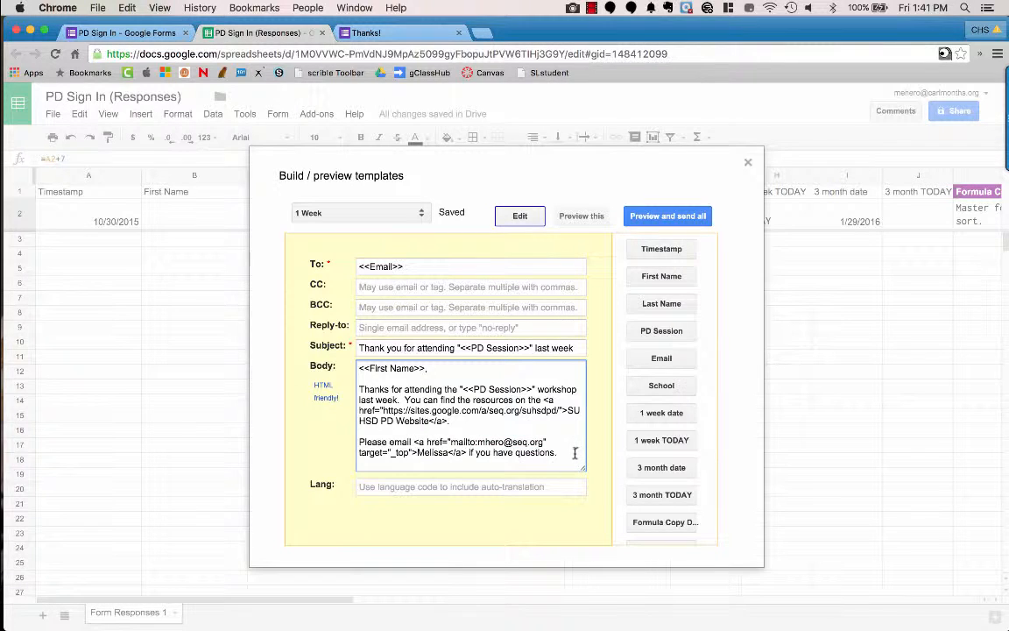
pyautogui.press('Return')
pyautogui.press('Return')
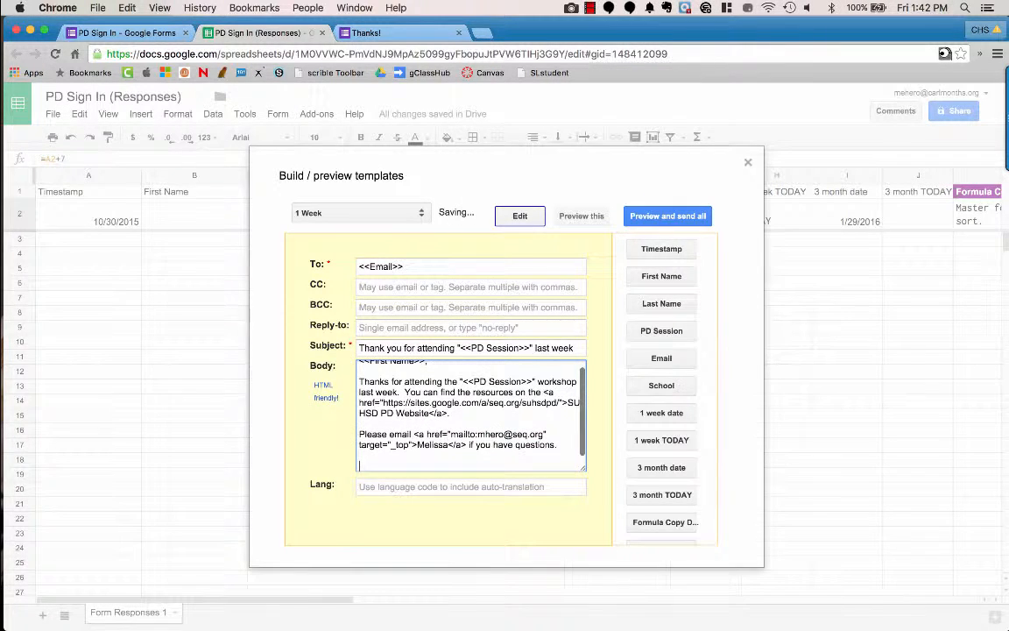
pyautogui.write('Thanks')
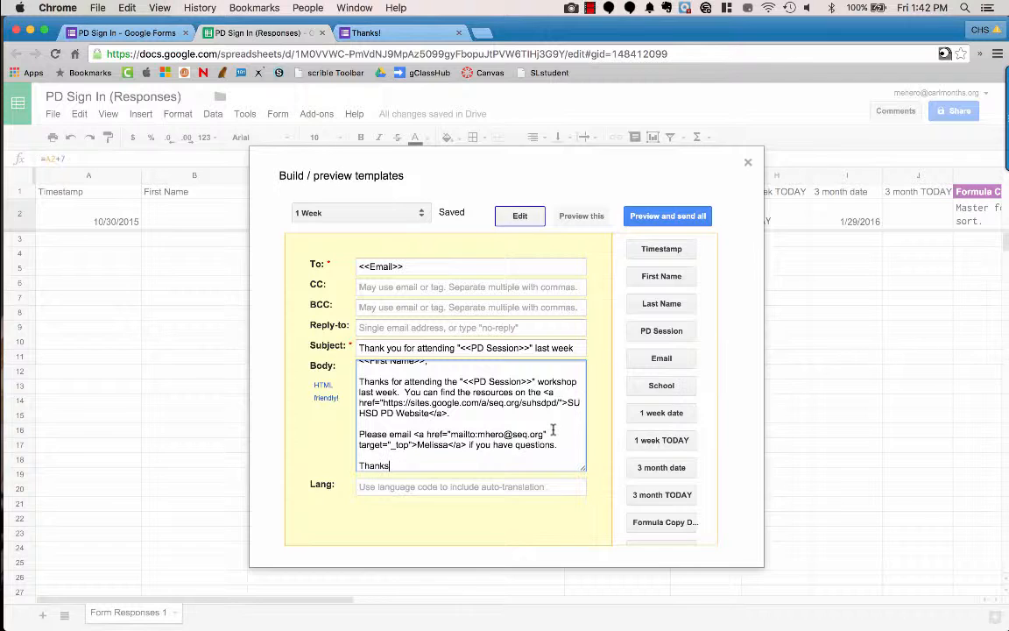
pyautogui.scroll(1, 552, 429)
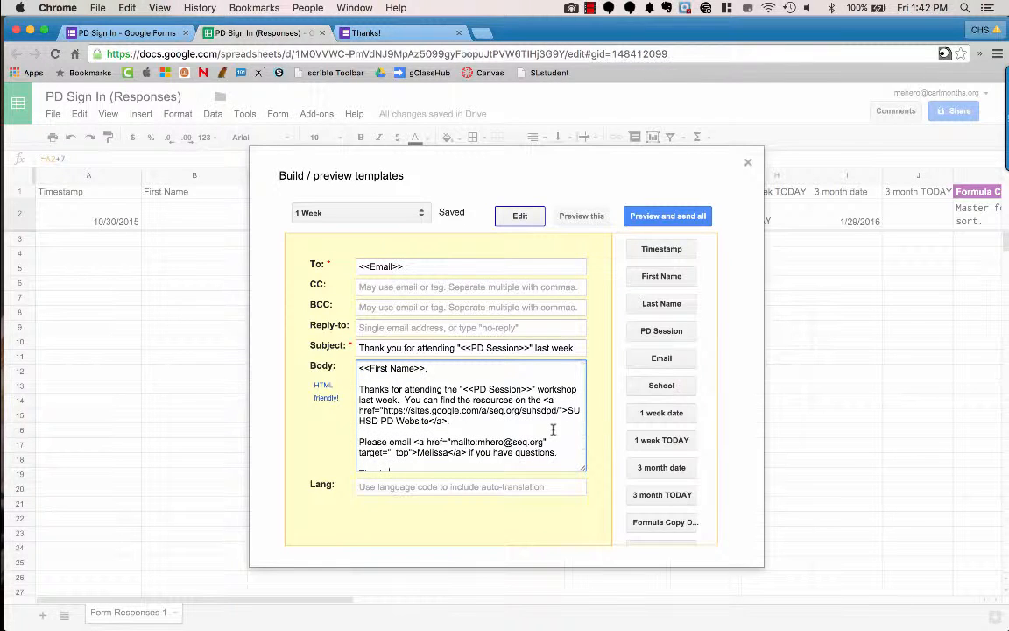
# Step: Check the rendered links in the 1 Week email preview, then close the Build / preview templates dialog
pyautogui.click(589, 220)
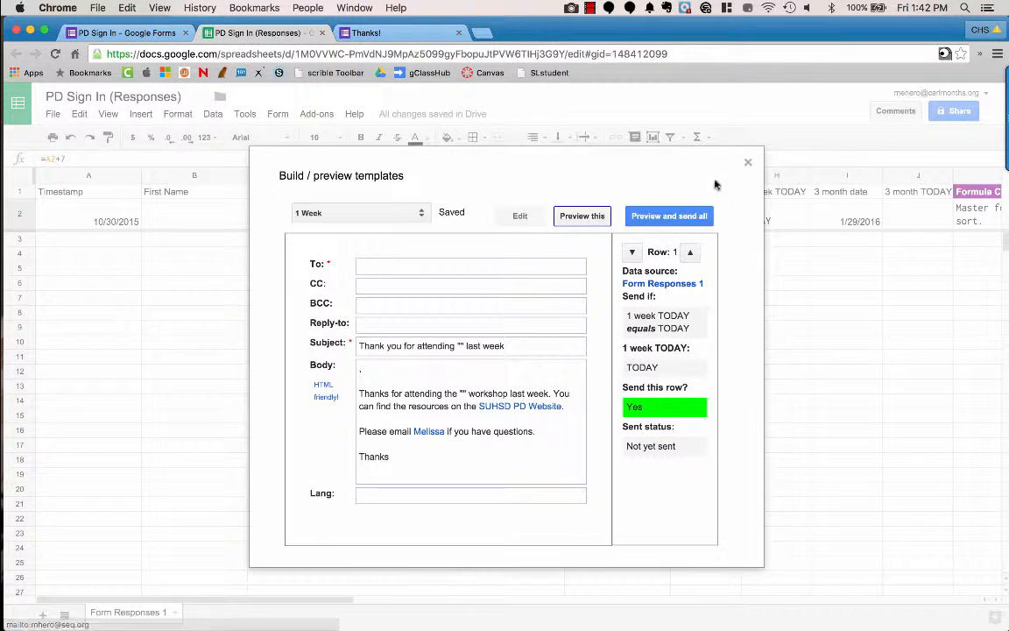
pyautogui.click(747, 162)
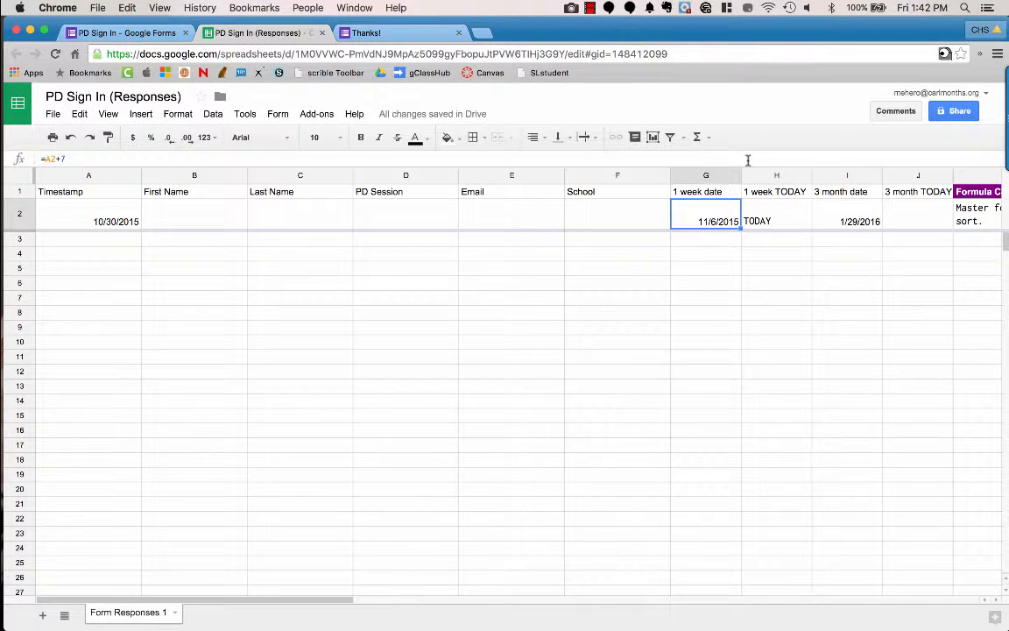
# Step: Open Add-ons > formMule - Email Merge Utility > Setup > Build / preview templates
pyautogui.click(314, 115)
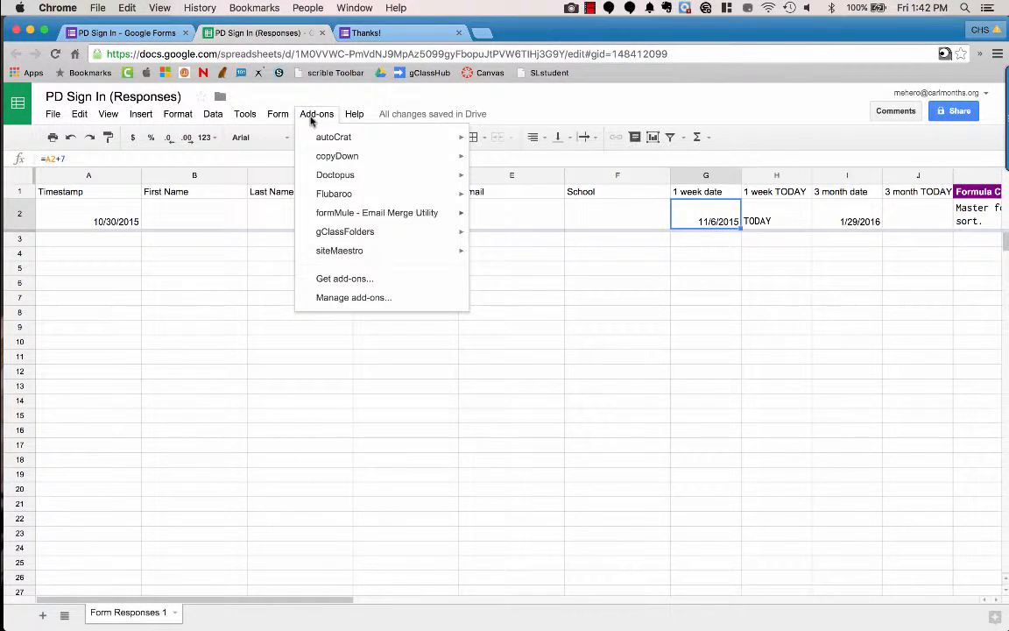
pyautogui.moveTo(334, 200)
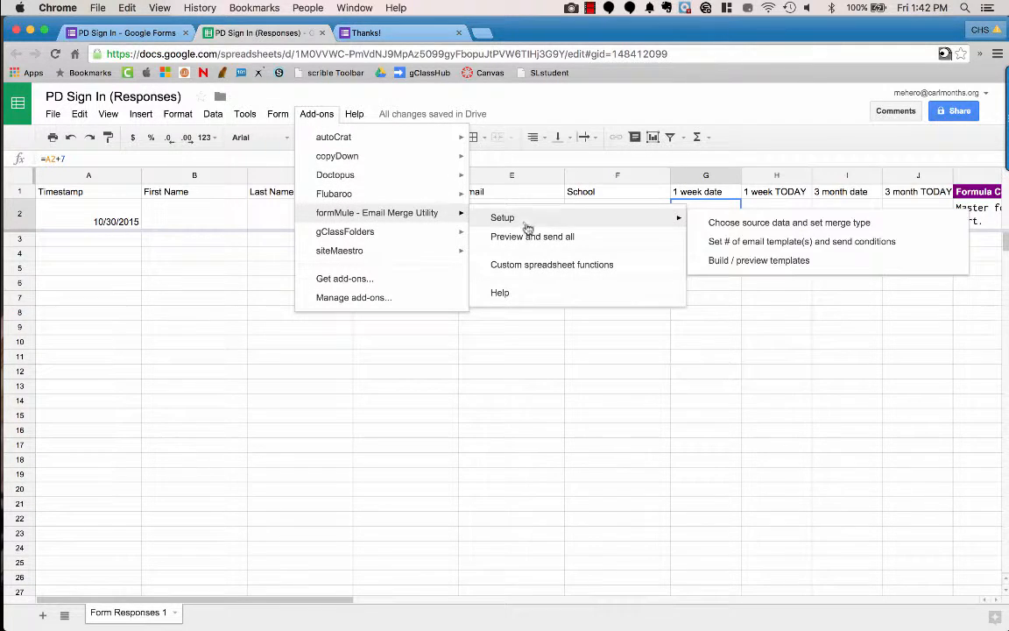
pyautogui.moveTo(517, 219)
pyautogui.click(755, 261)
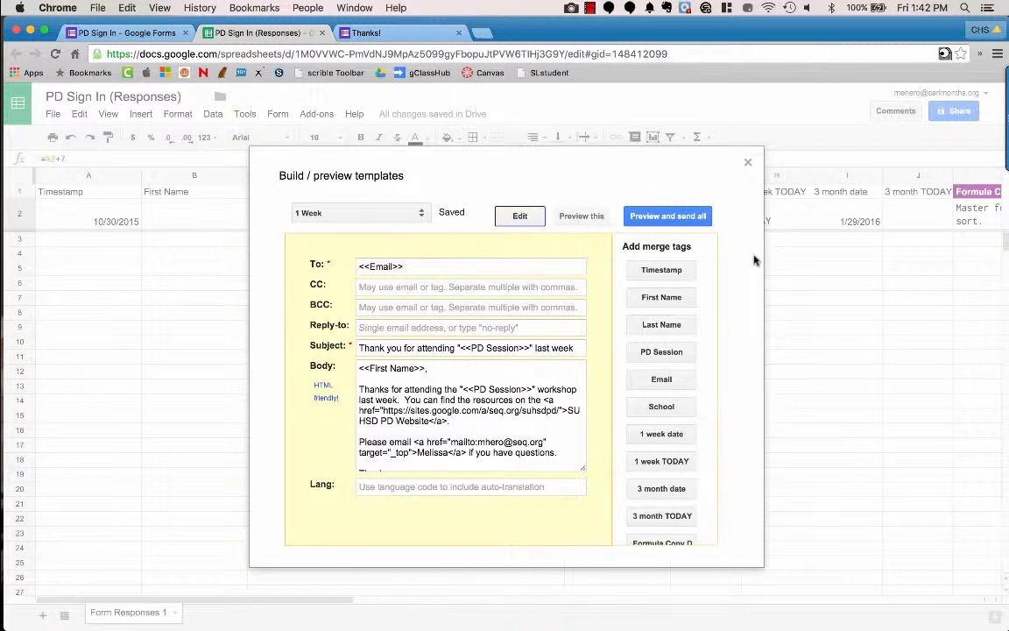
# Step: Load the 3 Months template to confirm its fields are blank, then close the builder
pyautogui.click(420, 212)
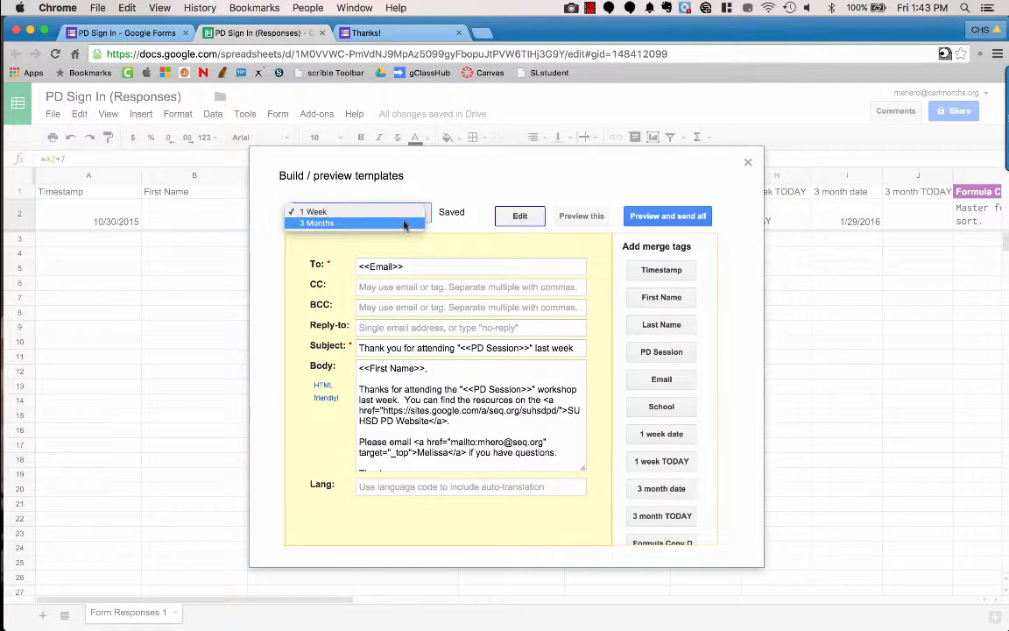
pyautogui.click(406, 223)
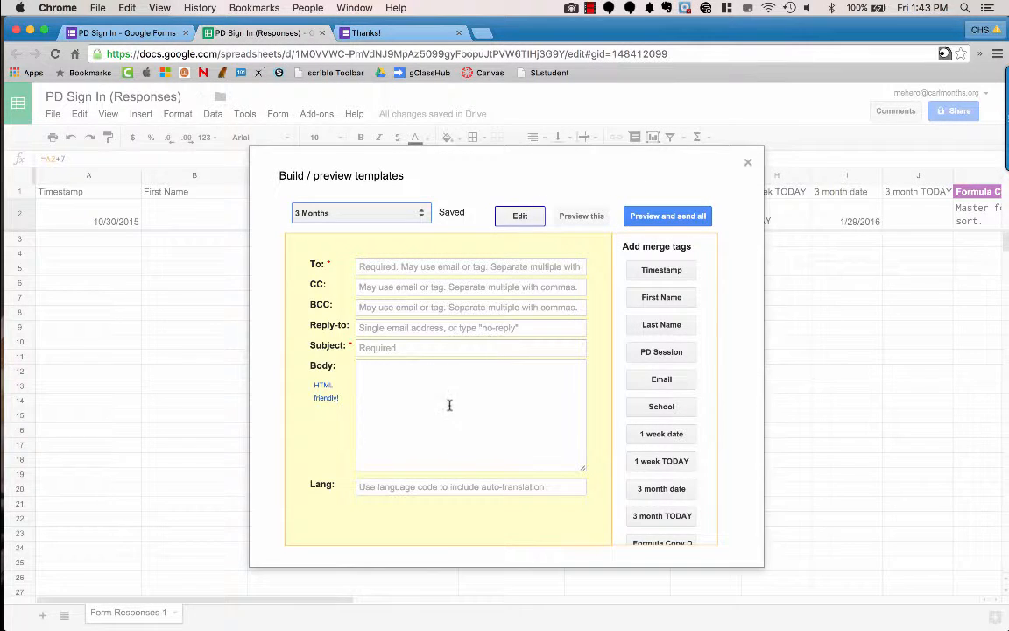
pyautogui.click(749, 166)
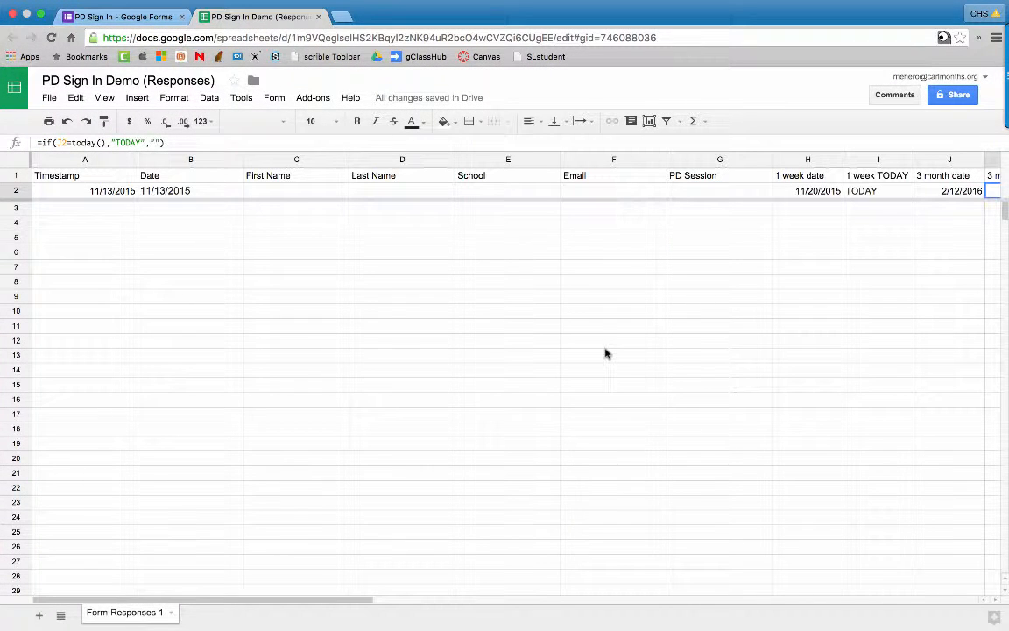